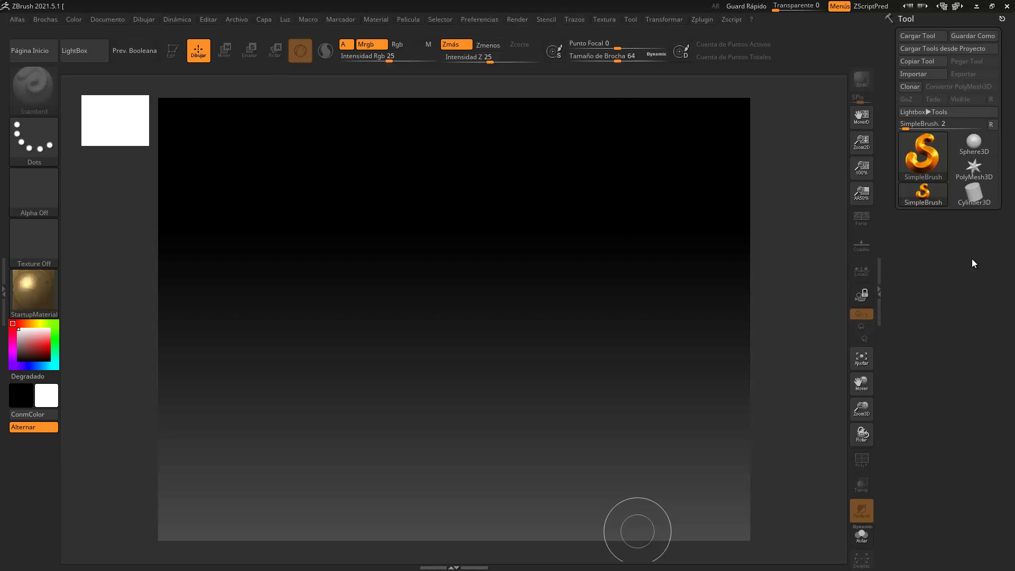
Step: Load the ZSphere.ZPR project from the LightBox project library
left_click(74, 50)
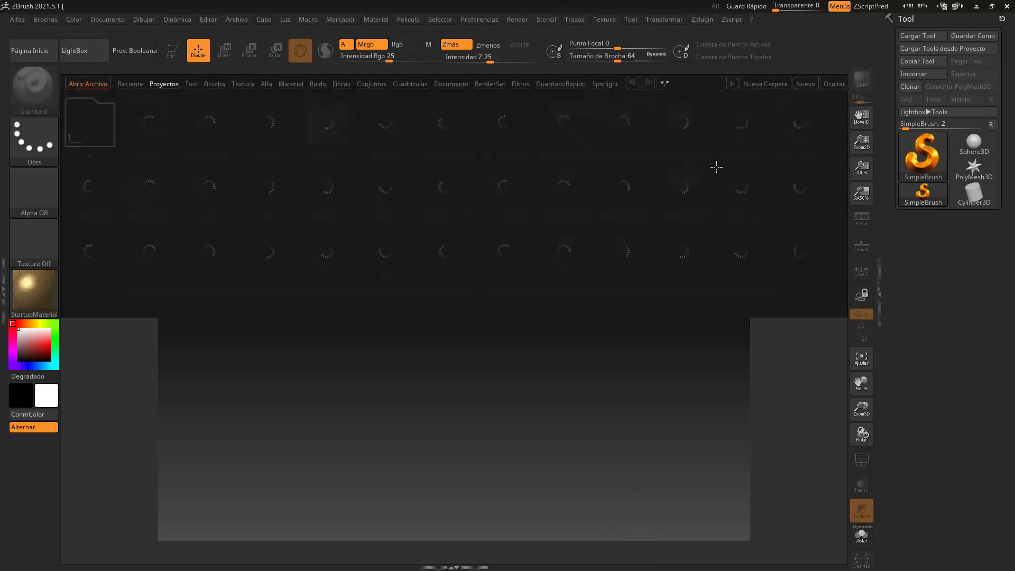
left_click_drag(776, 154, 544, 159)
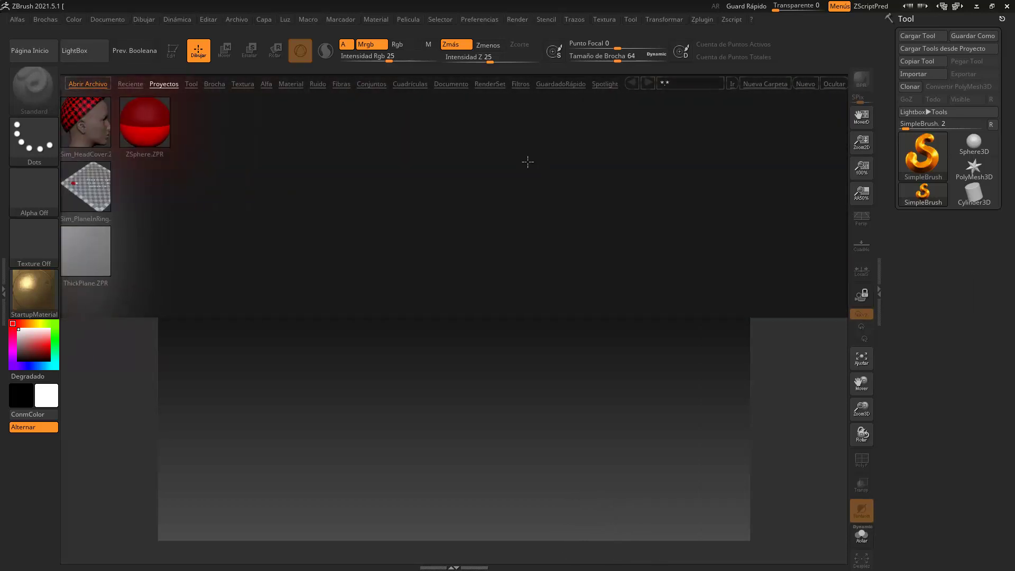
left_click_drag(321, 174, 570, 129)
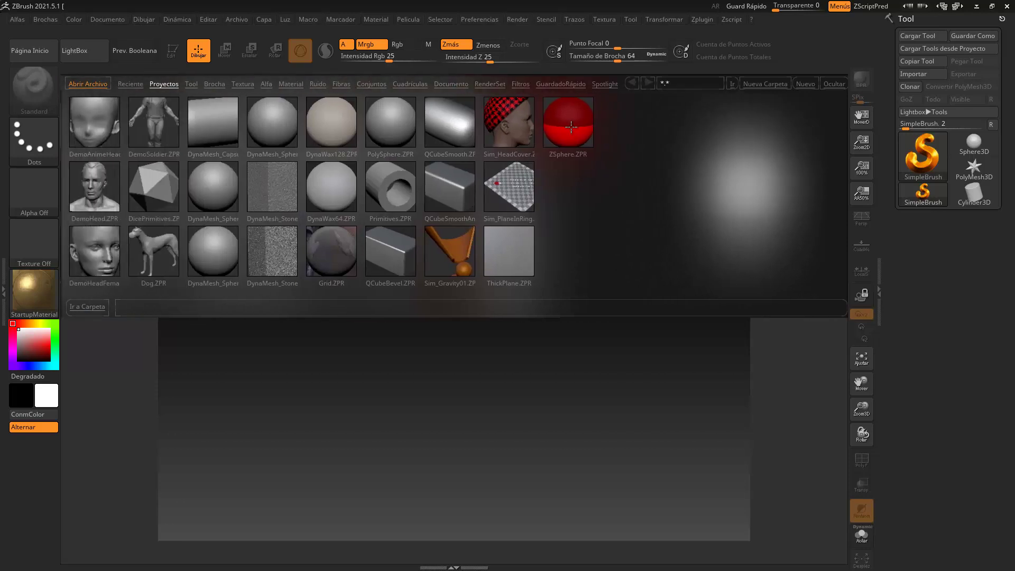
left_click(572, 131)
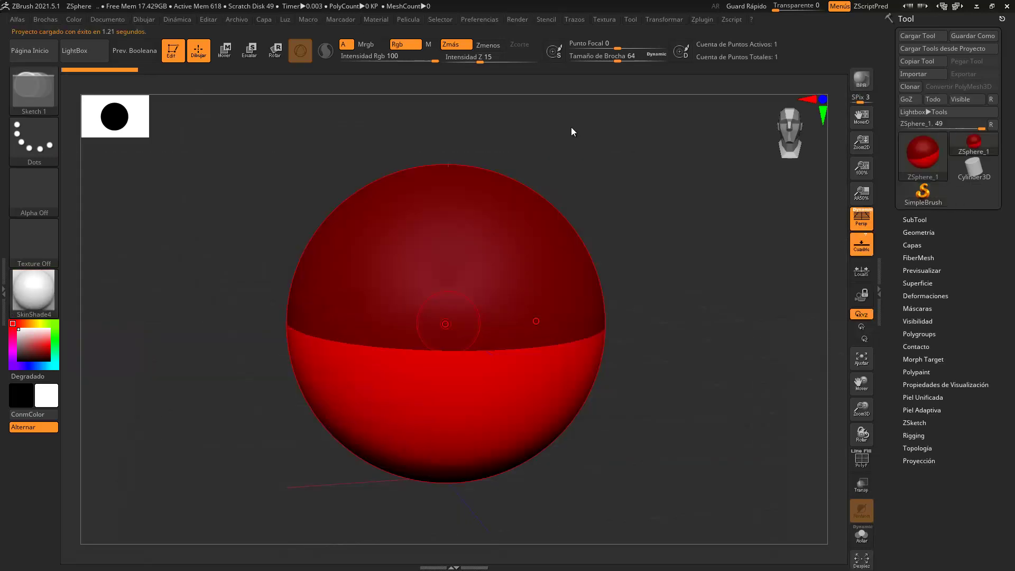
Step: Expand the Frontal-Trasera reference map settings of the floor grid in the drawing options
left_click_drag(695, 405, 690, 405, "shift")
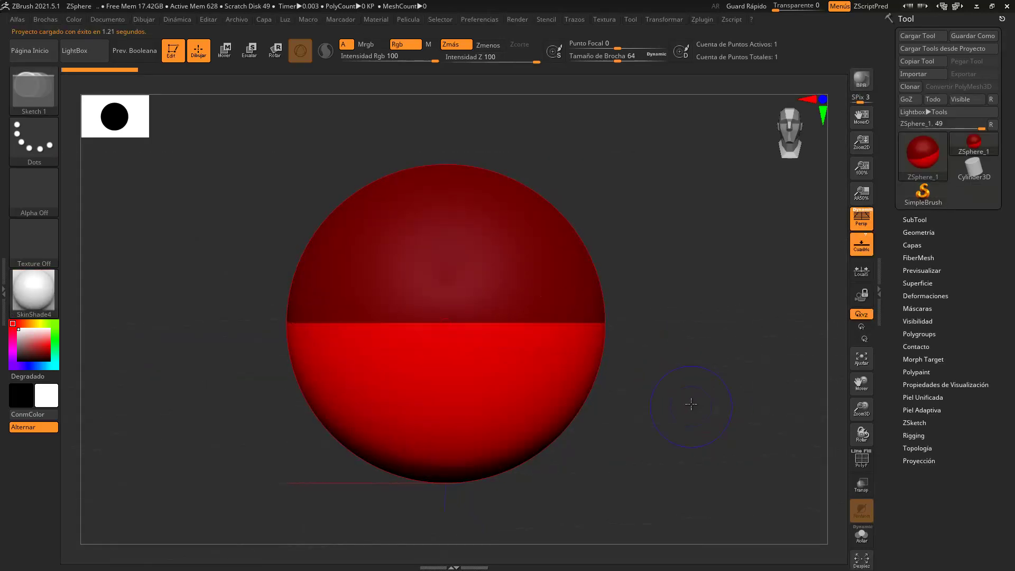
right_click_drag(666, 439, 640, 283, "ctrl")
left_click_drag(645, 373, 664, 382, "alt")
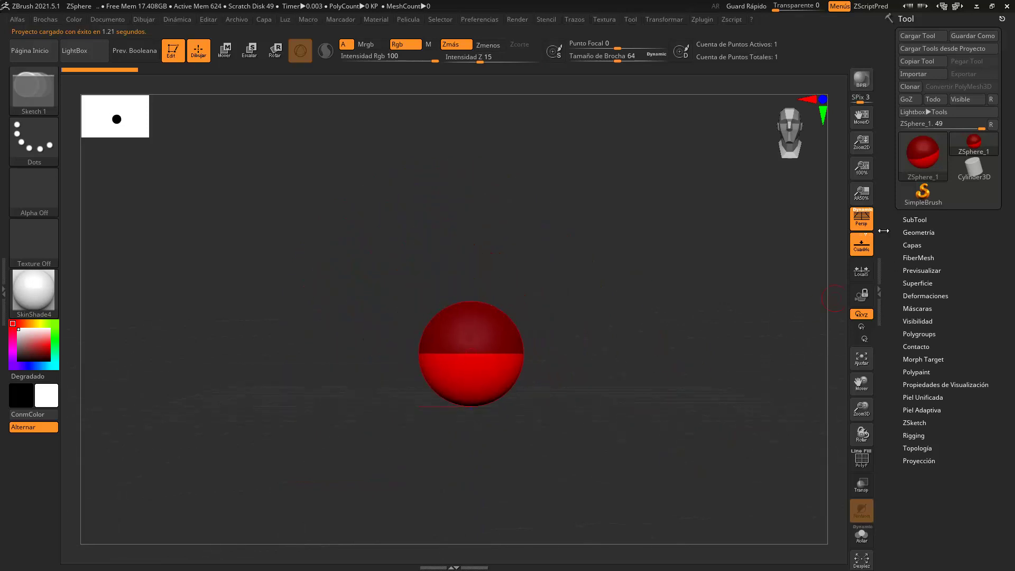
left_click(862, 254)
left_click(864, 248)
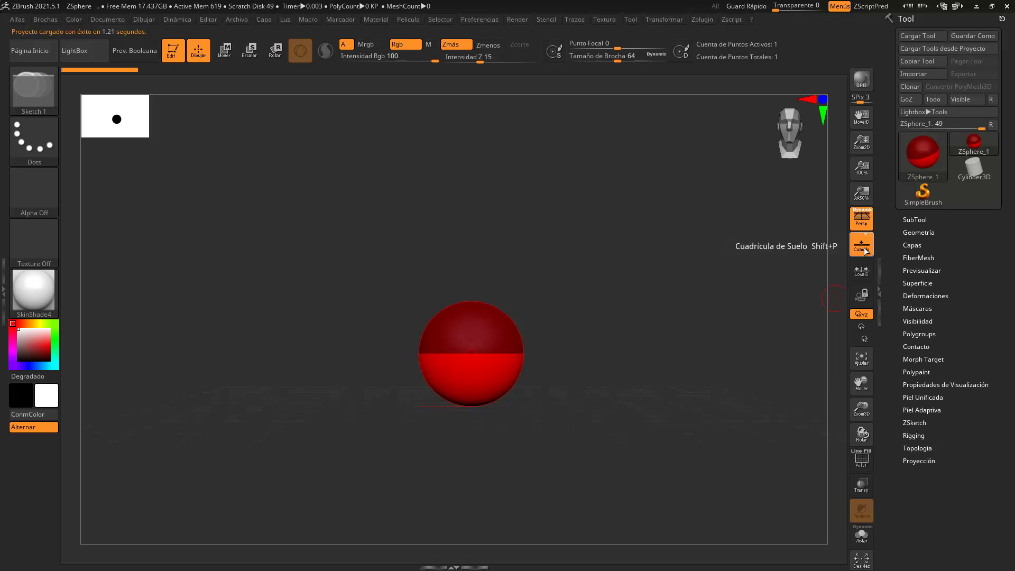
left_click(136, 18)
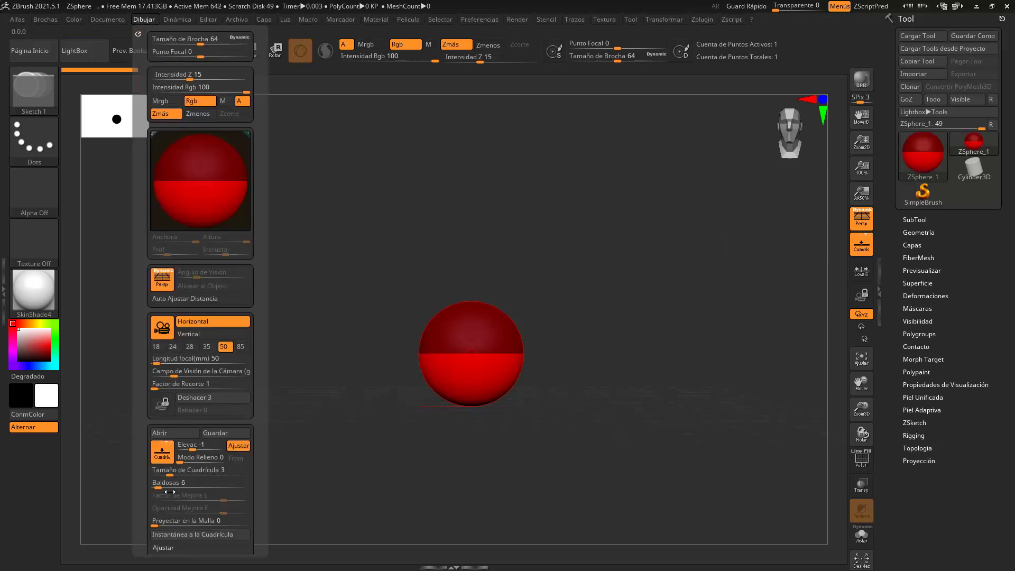
left_click_drag(134, 478, 141, 363)
scroll(141, 362, "up", 3)
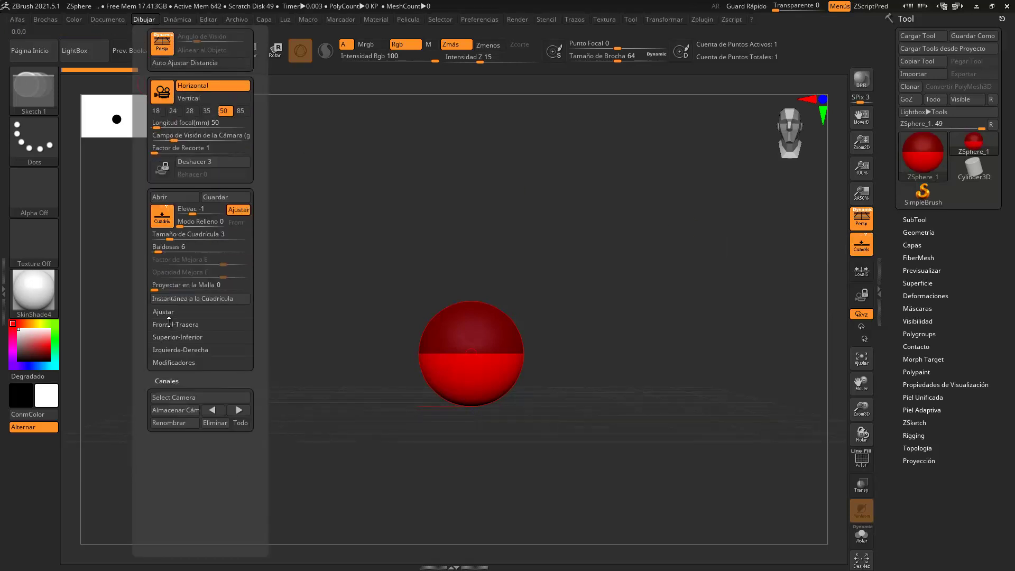
left_click(161, 325)
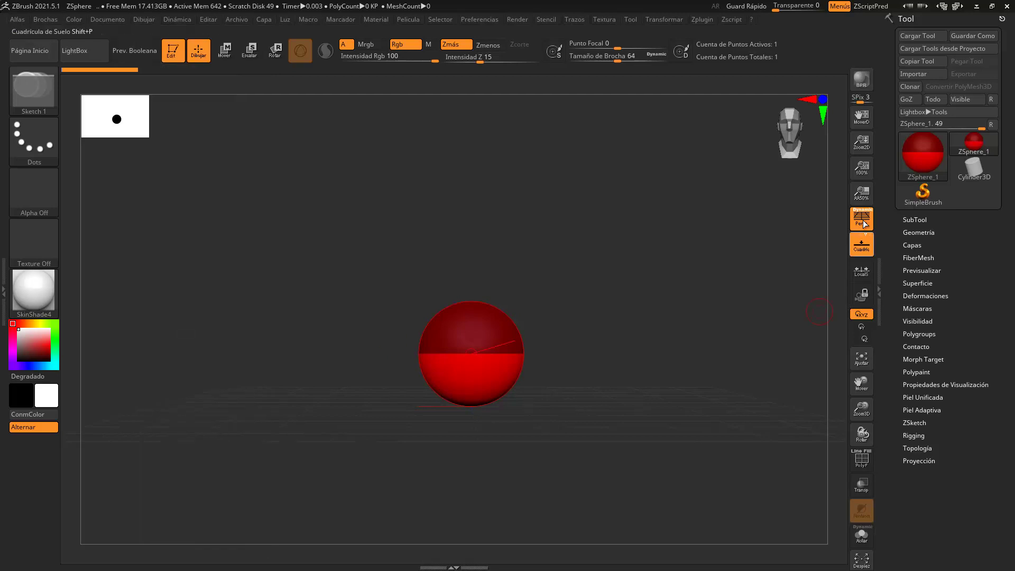
Step: Toggle the floor grid off and back on, checking the Frontal-Trasera map options while it is off
left_click(861, 244)
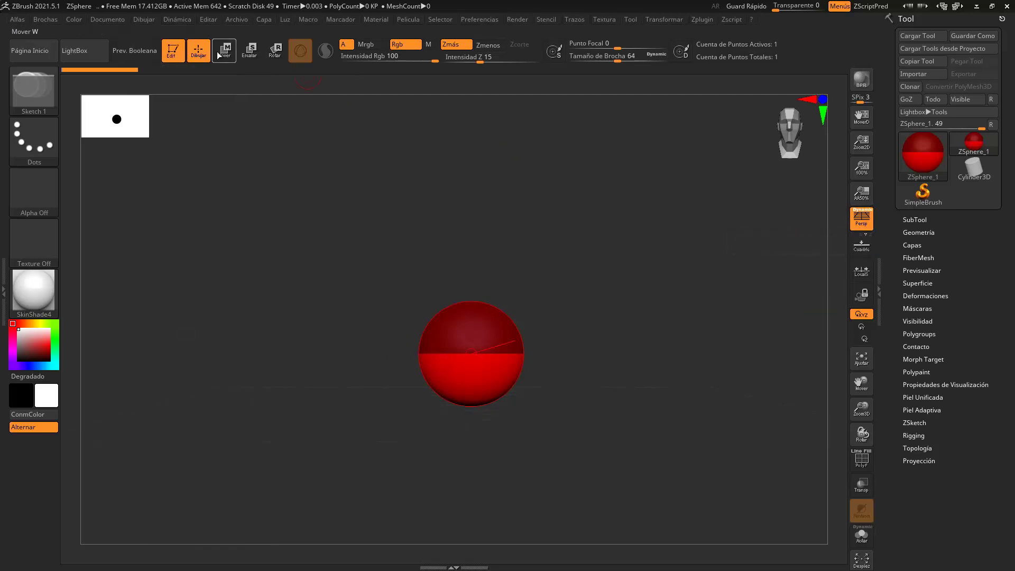
left_click(140, 20)
scroll(140, 393, "down", 5)
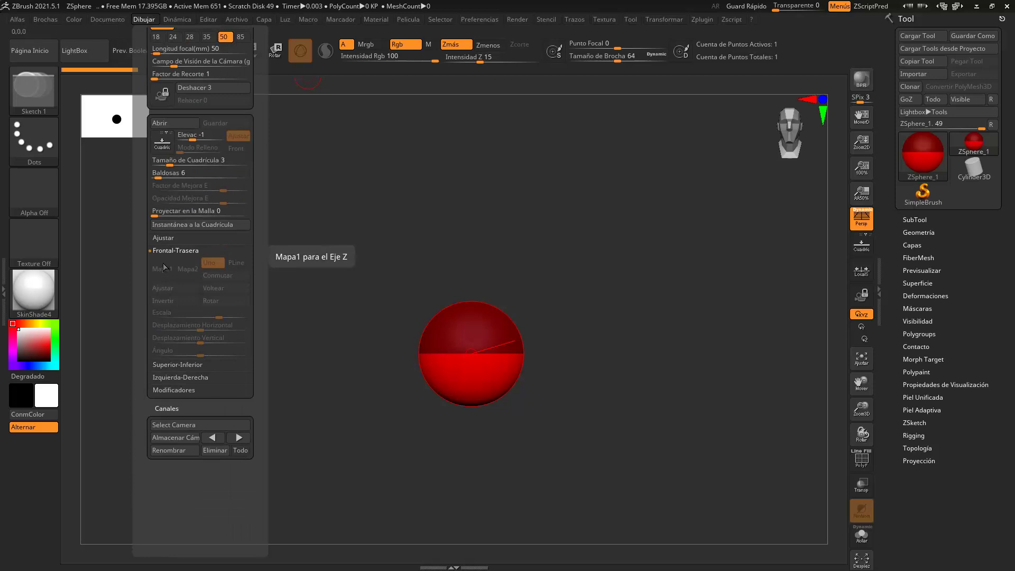
key("shift+p")
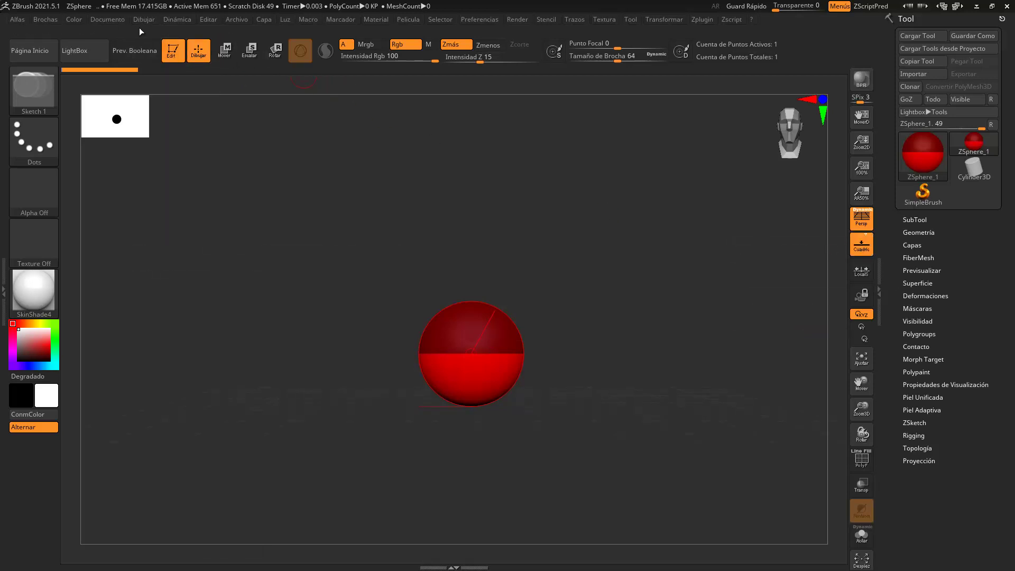
Step: Import the multi-view body image b1a3c3aeaaf876a61abb9fa3f3877d01 from the desktop folder 7mo DVD as Mapa1 of the Frontal-Trasera grid
left_click(137, 19)
scroll(174, 317, "down", 5)
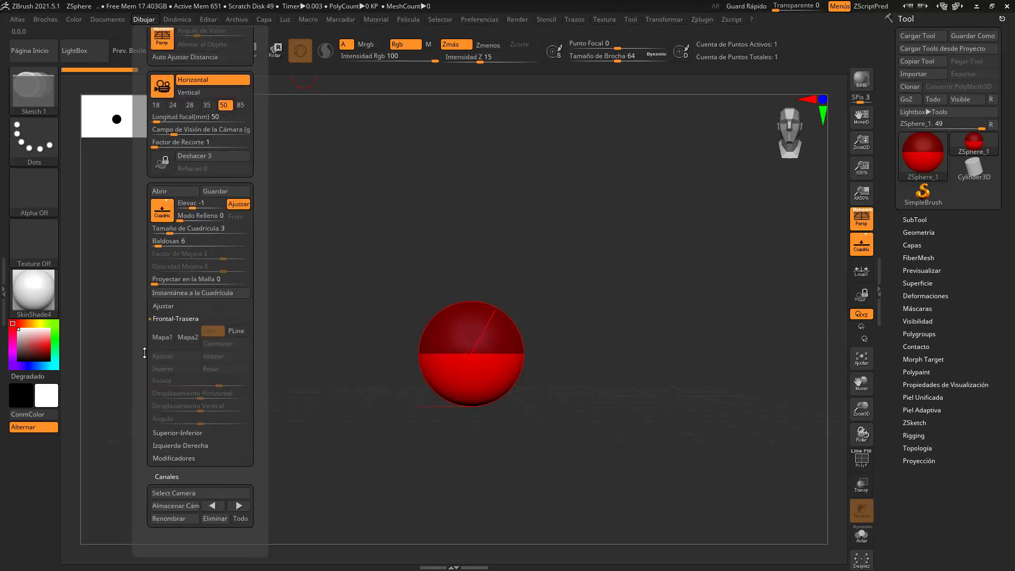
left_click(159, 283)
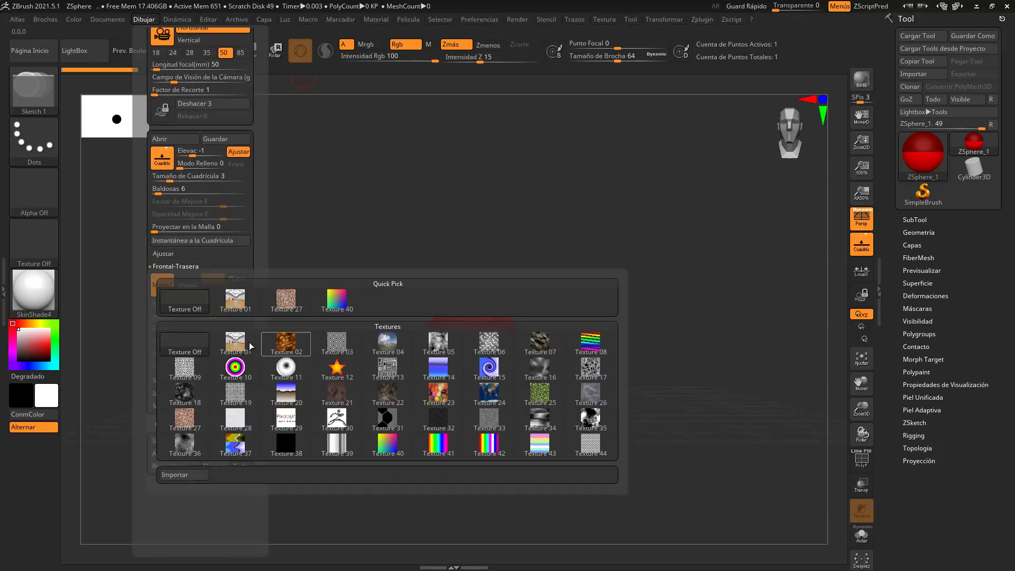
left_click(179, 475)
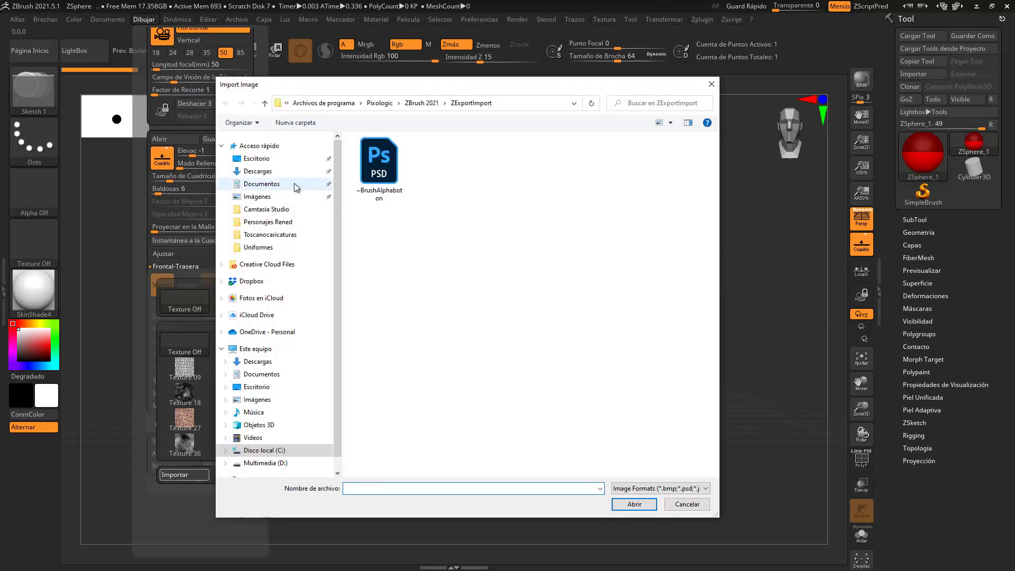
mouse_move(338, 220)
left_mouse_down()
mouse_move(337, 267)
mouse_move(335, 207)
left_mouse_up()
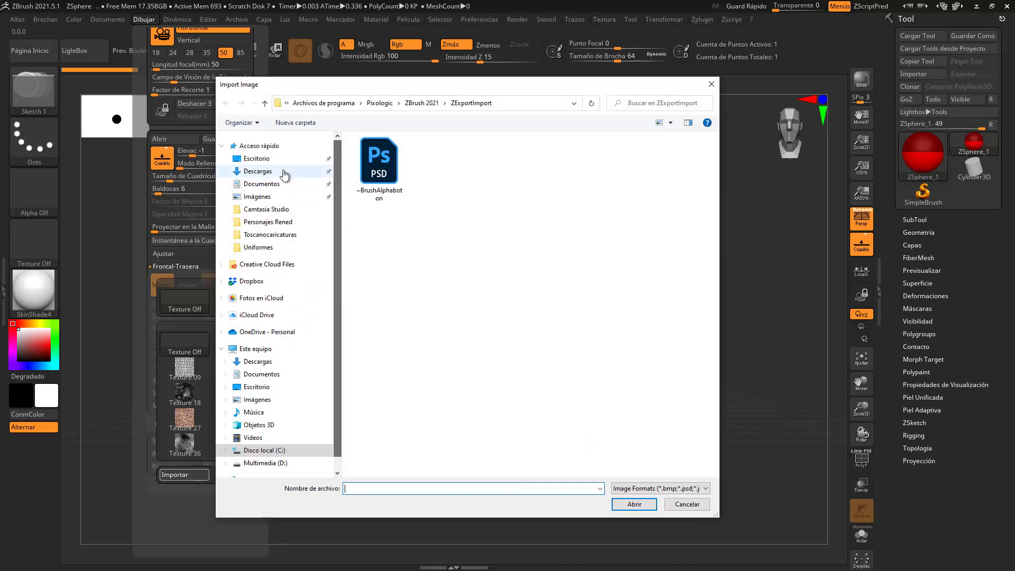
left_click(263, 161)
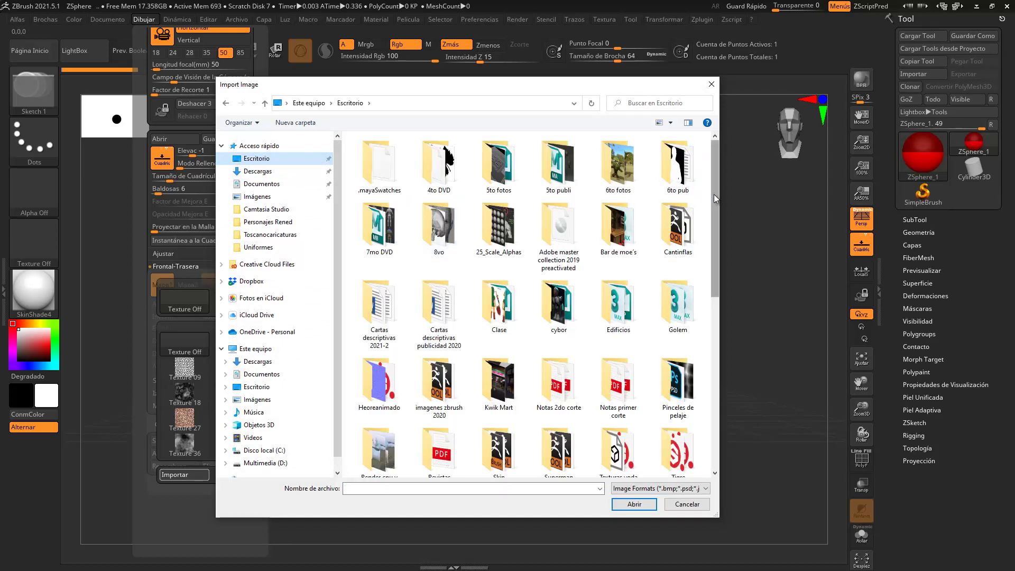
double_click(359, 237)
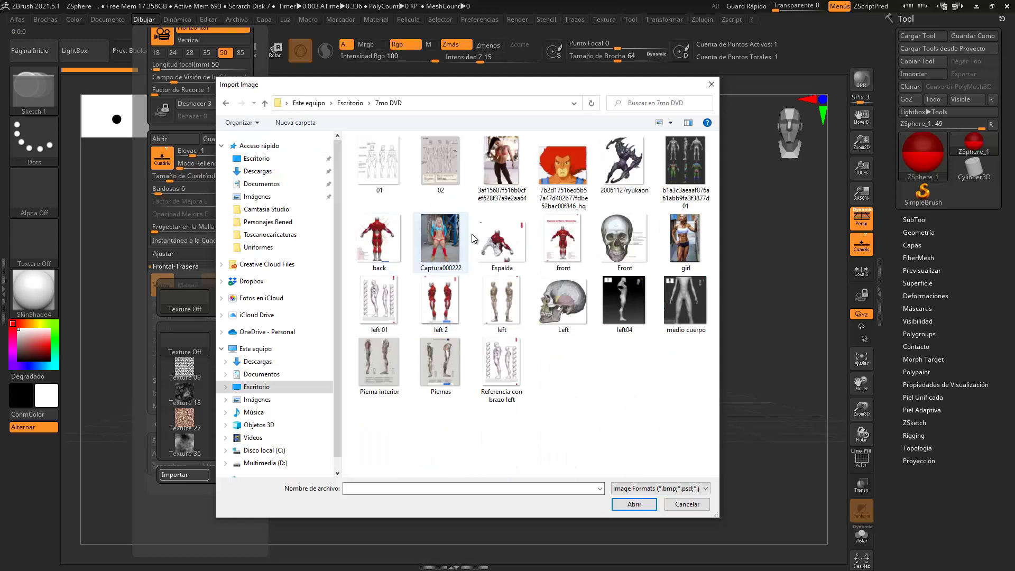
left_click(681, 156)
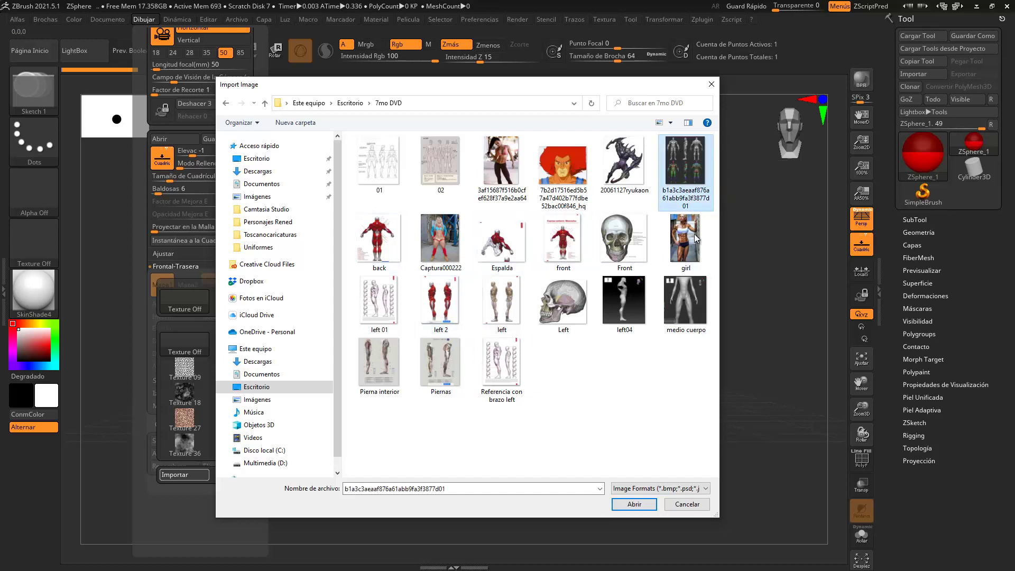
left_click(640, 506)
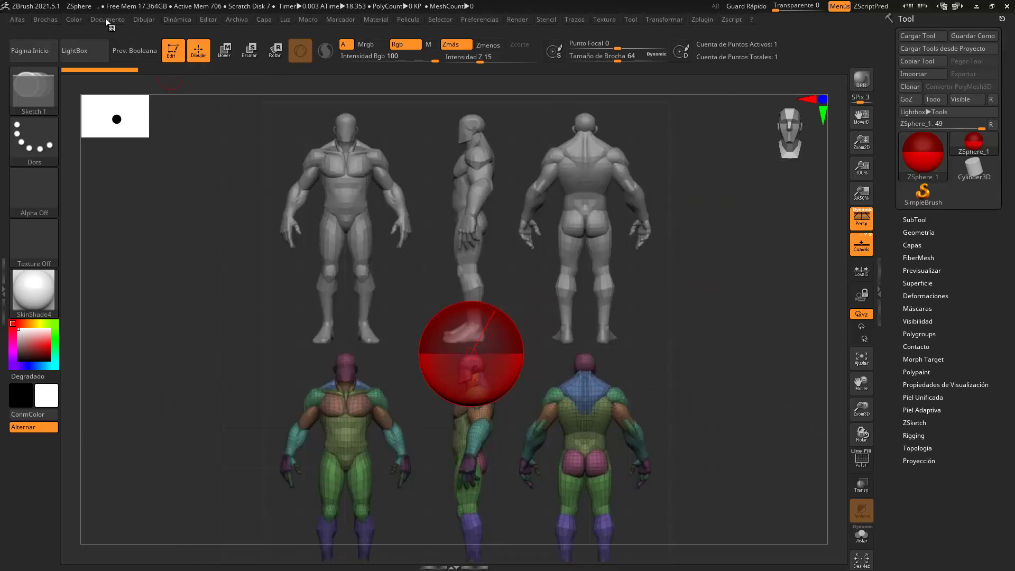
Step: Crop the Frontal-Trasera reference image to the grey front-view figure, with a crop width of 220 and height of 344
left_click(144, 20)
scroll(143, 388, "down", 5)
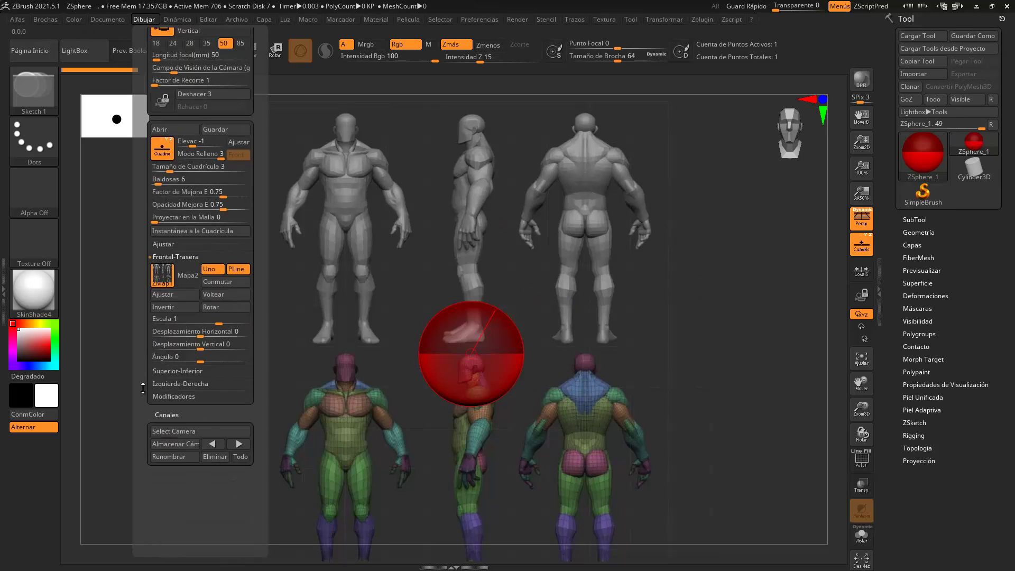
left_click(170, 295)
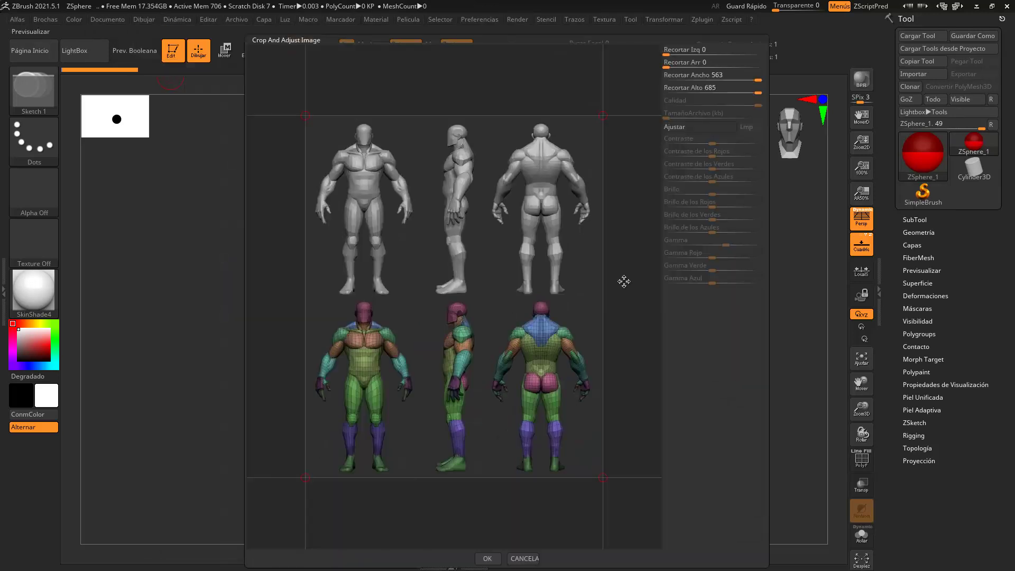
left_click_drag(598, 123, 421, 104)
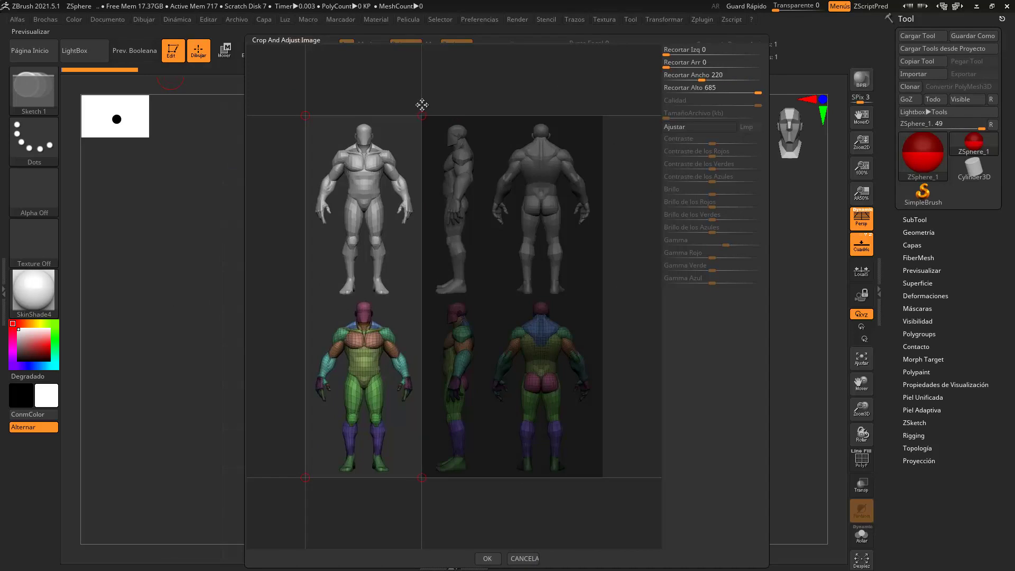
left_click_drag(369, 474, 364, 298)
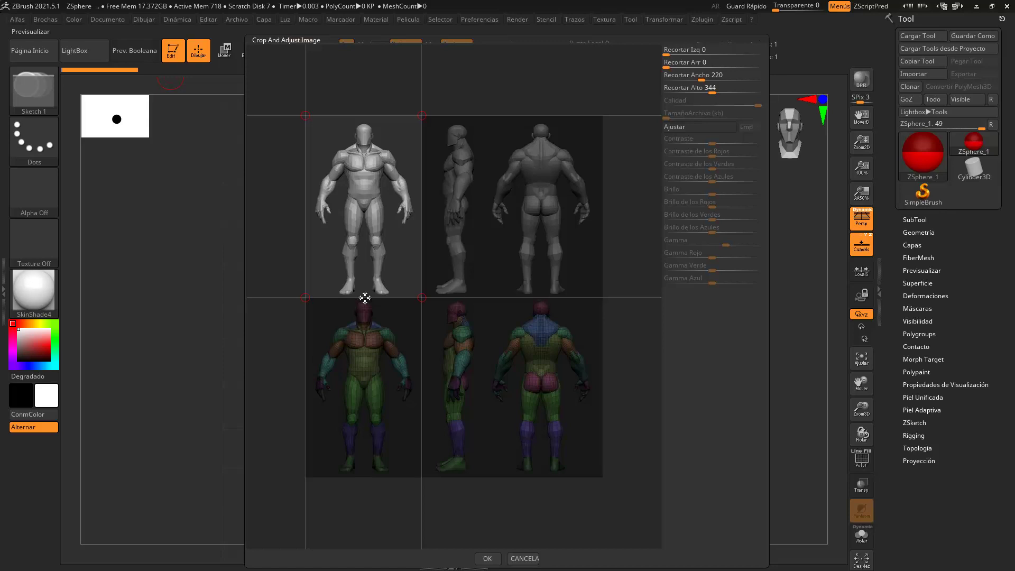
left_click(487, 559)
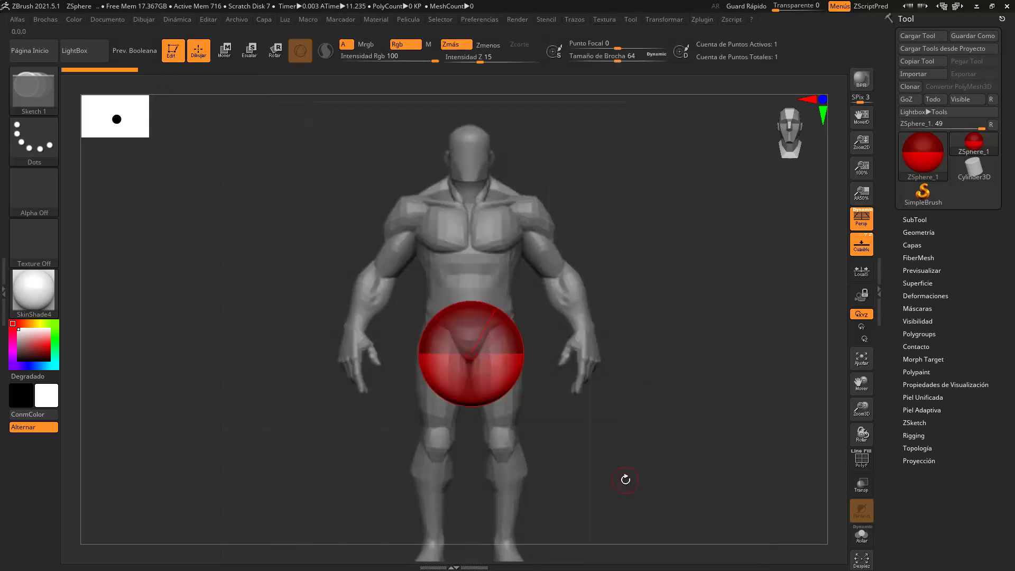
Step: Turn off perspective so the ZSphere and the front reference are shown orthographically
left_click(863, 219)
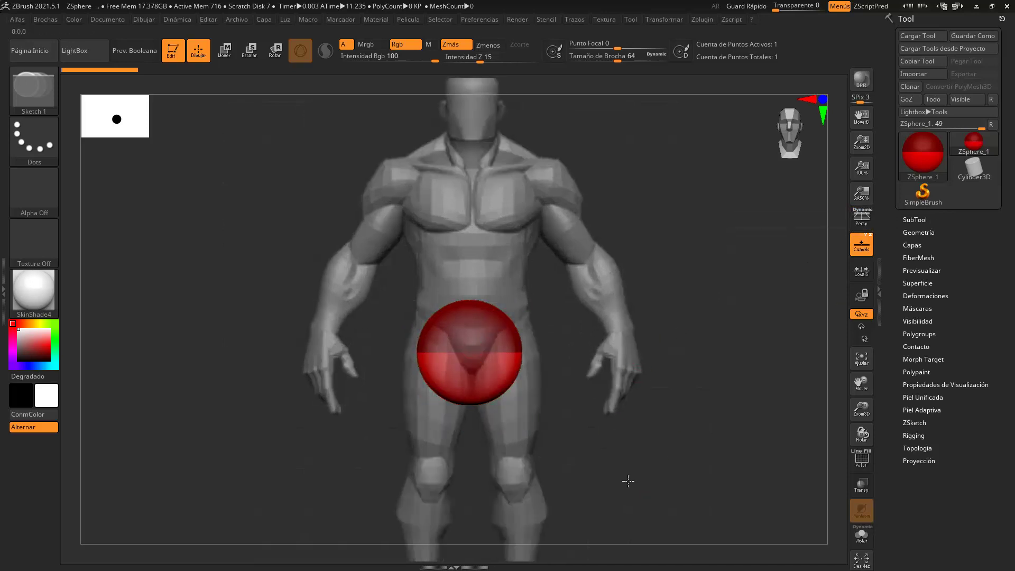
right_click_drag(627, 479, 613, 425, "ctrl")
left_click_drag(613, 493, 606, 464, "alt")
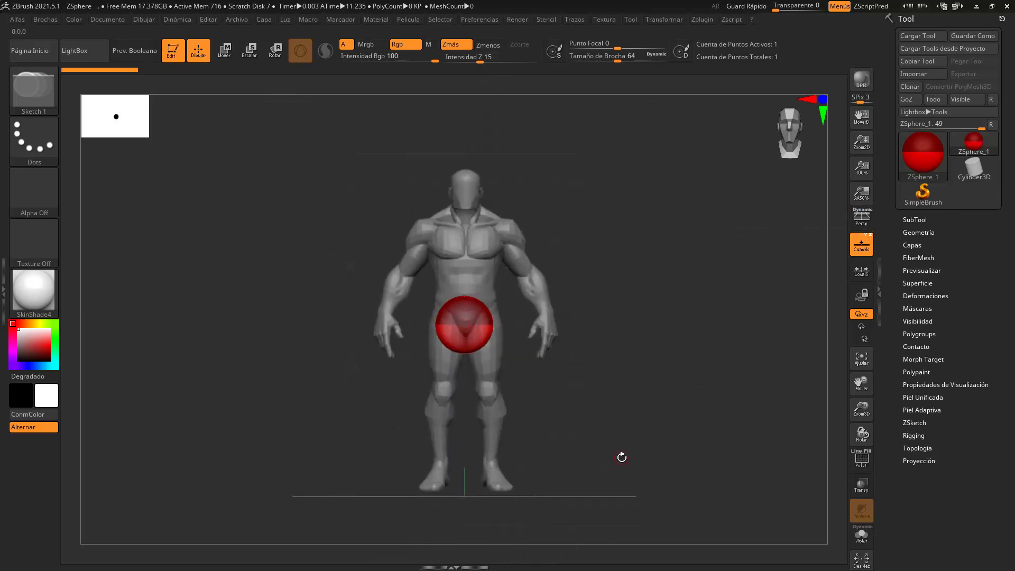
Step: Import the image b1a3c3aeaaf876a61abb9fa3f3877d01 from the 7mo DVD folder as Mapa1 of the Izquierda-Derecha grid
left_click(144, 19)
scroll(148, 367, "down", 5)
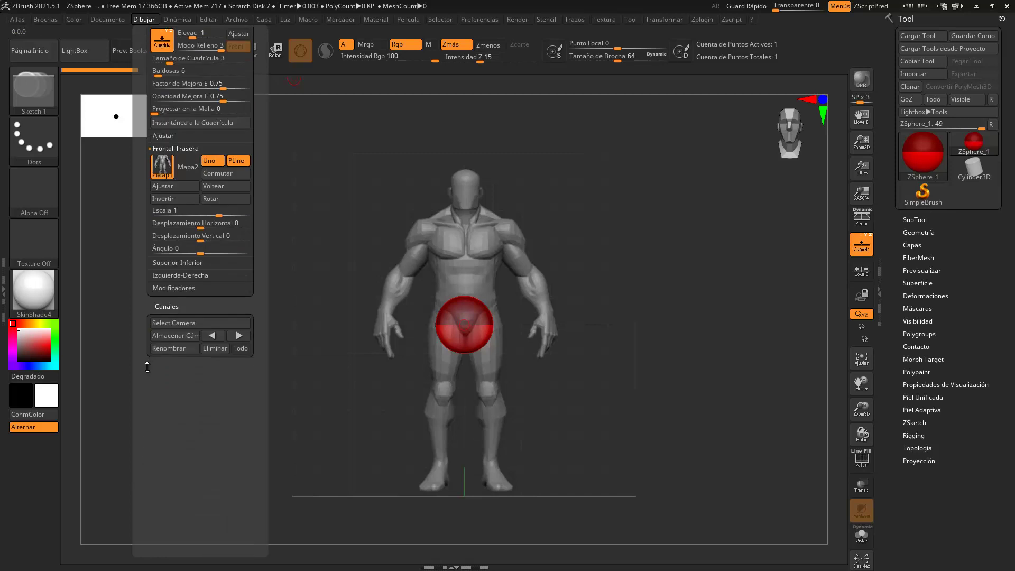
scroll(148, 366, "up", 5)
left_click(162, 397)
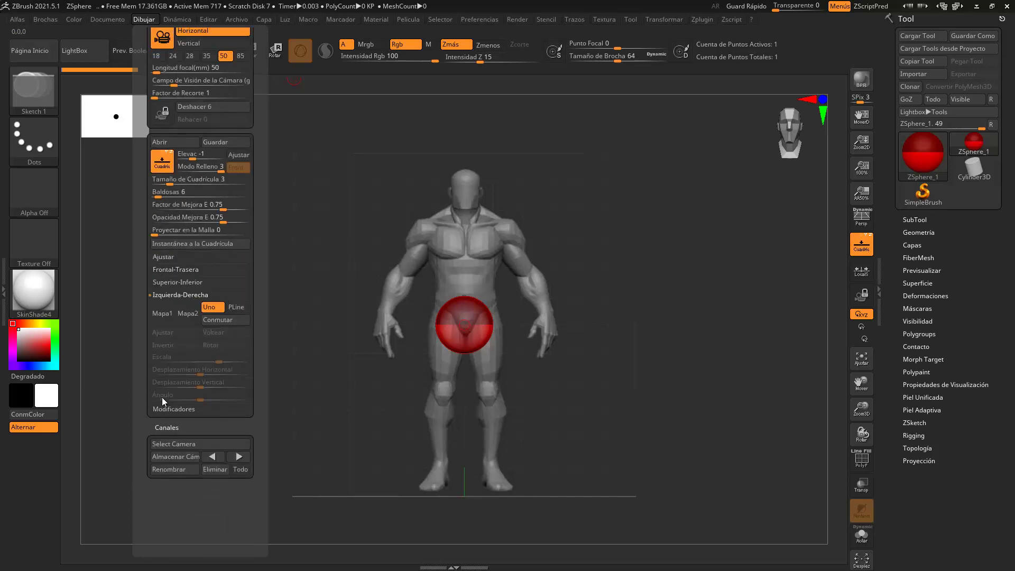
left_click(162, 312)
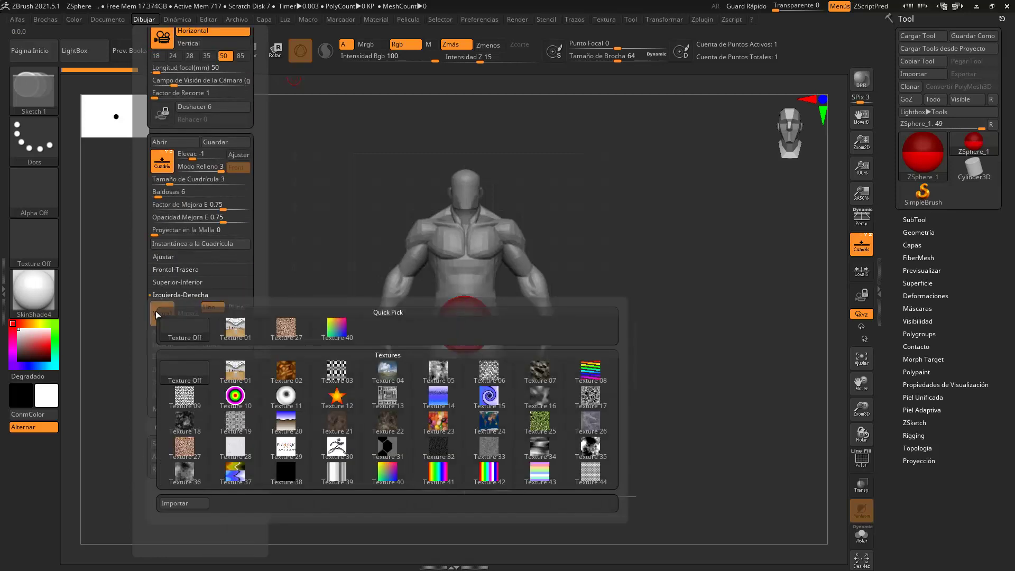
left_click(171, 502)
left_click(697, 169)
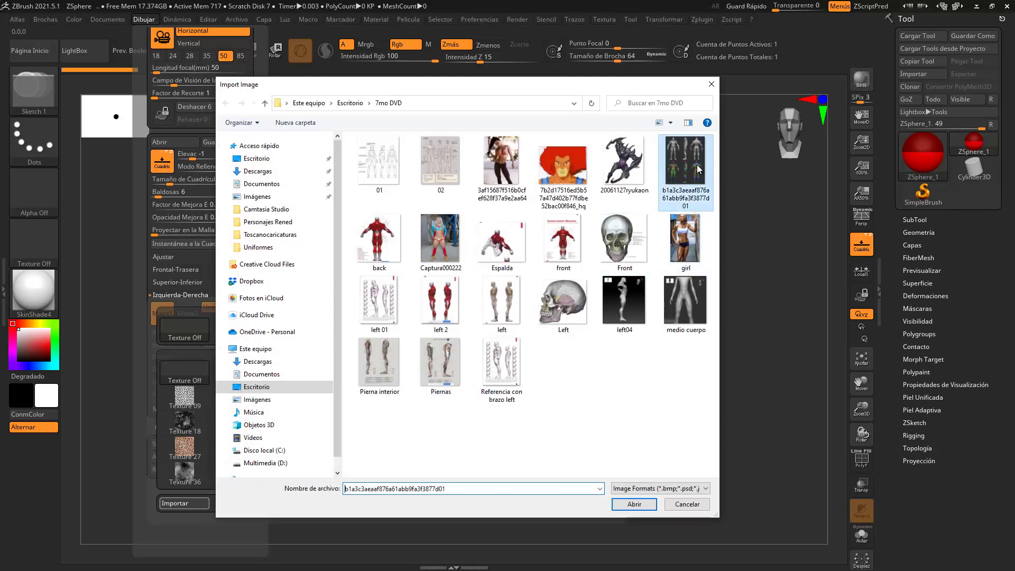
left_click(634, 504)
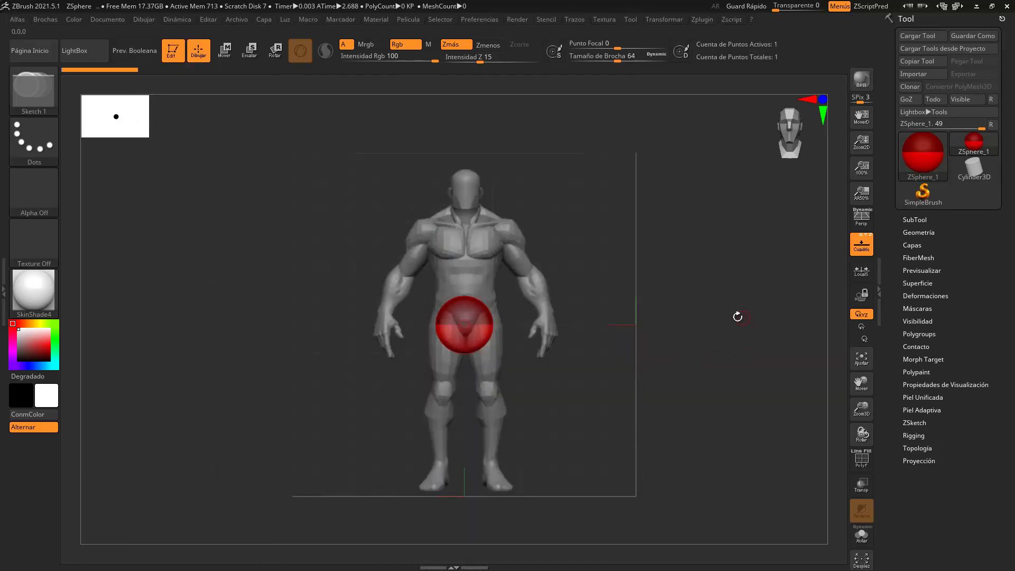
Step: Crop the Izquierda-Derecha reference image to the grey side-view figure, with left crop 217, width 129 and height 344
left_click_drag(707, 351, 776, 354)
left_click(145, 20)
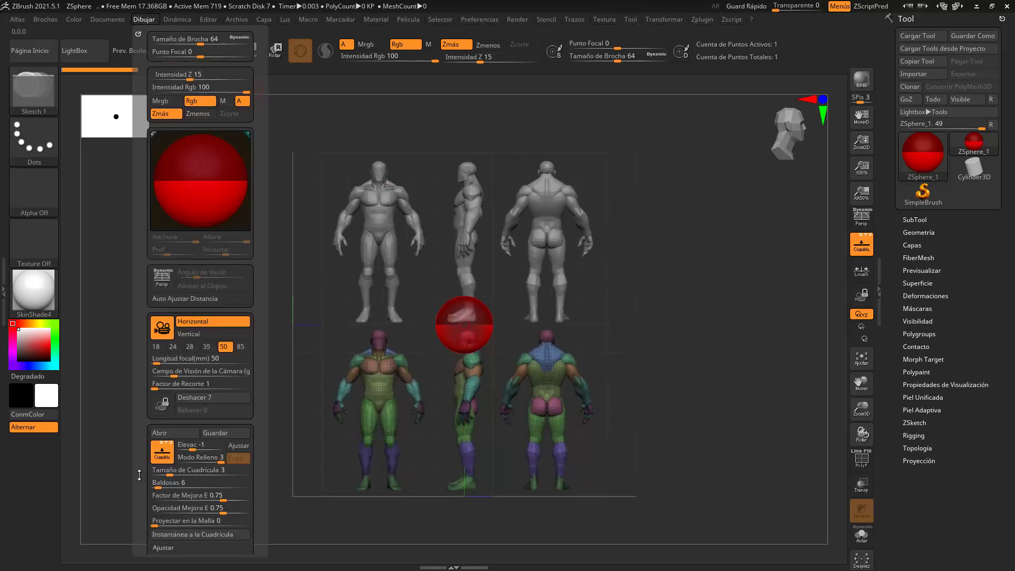
scroll(139, 474, "down", 3)
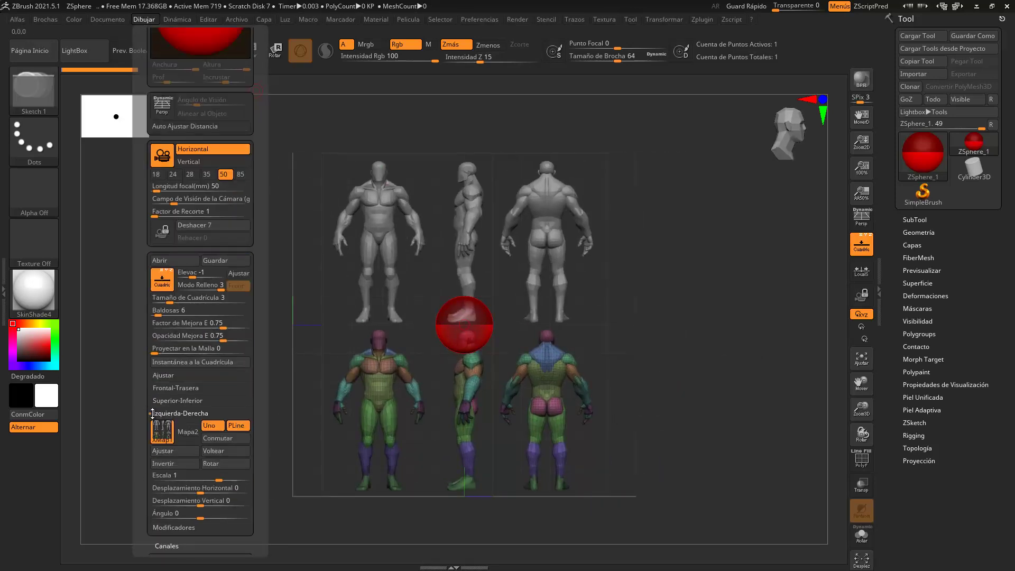
left_click(169, 461)
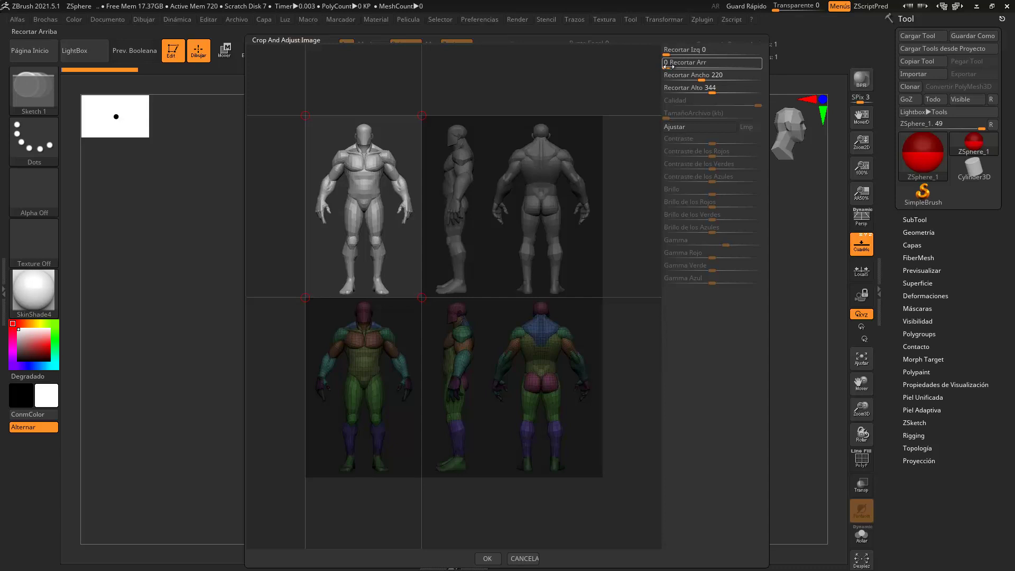
left_click_drag(667, 53, 703, 54)
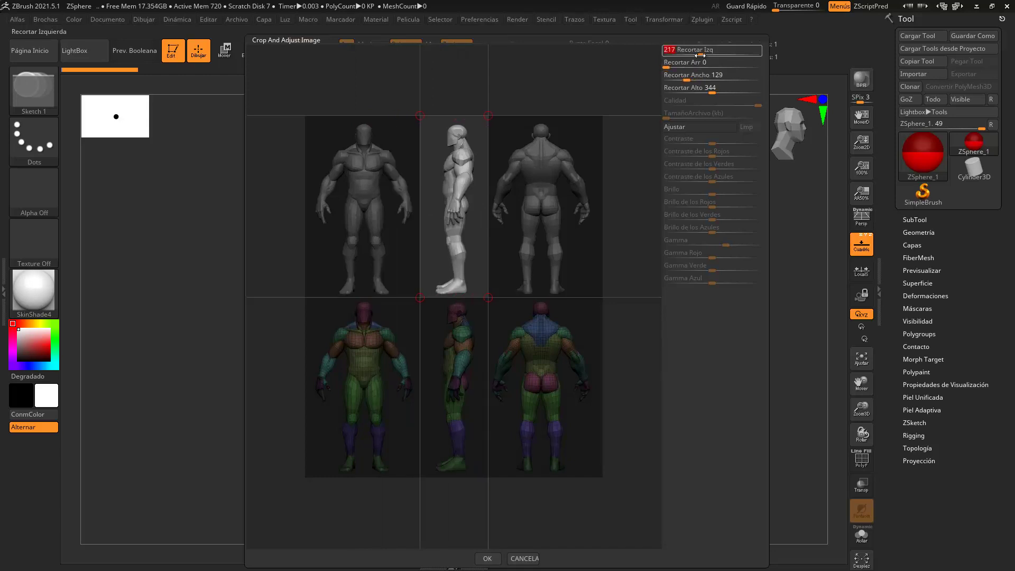
left_click(485, 557)
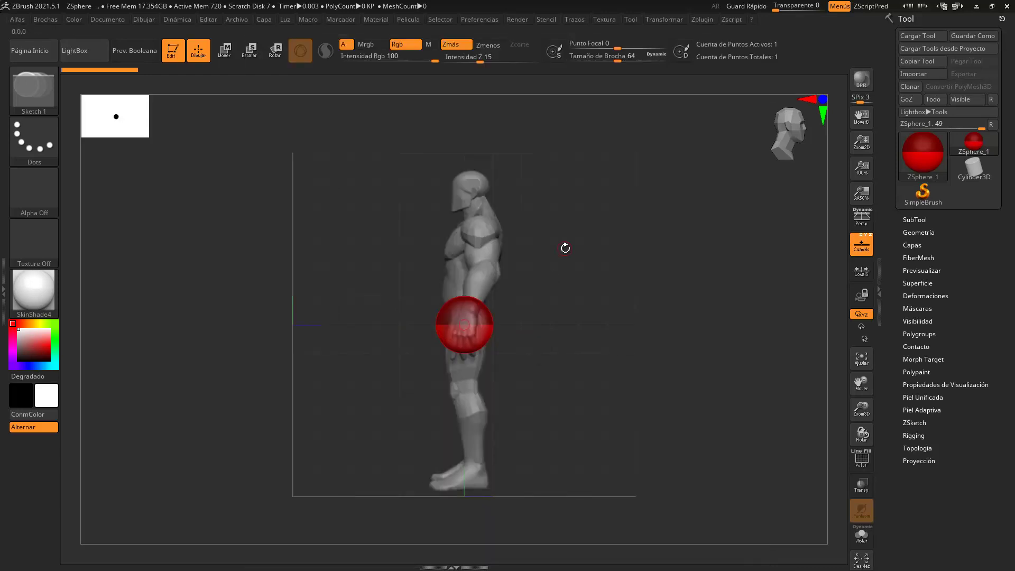
Step: Flip the Izquierda-Derecha reference image horizontally with Voltear so the side-view figure faces the opposite way
left_click_drag(558, 248, 517, 192)
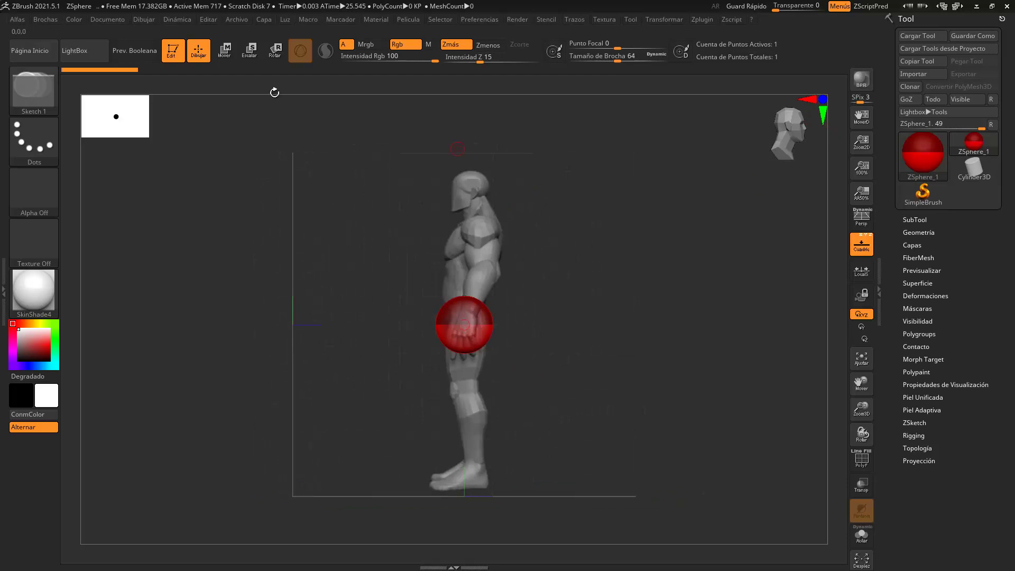
left_click(143, 20)
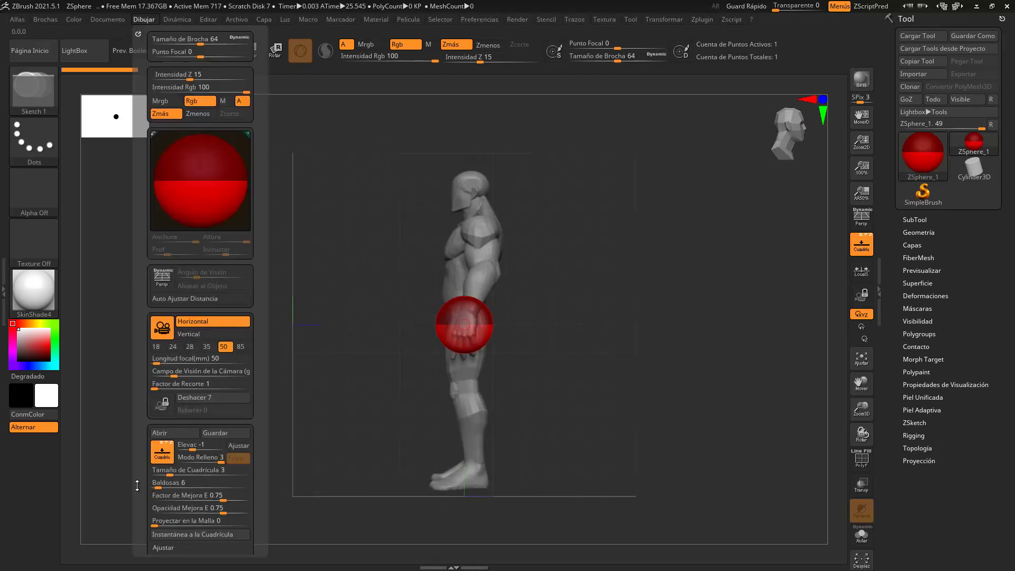
scroll(149, 444, "down", 5)
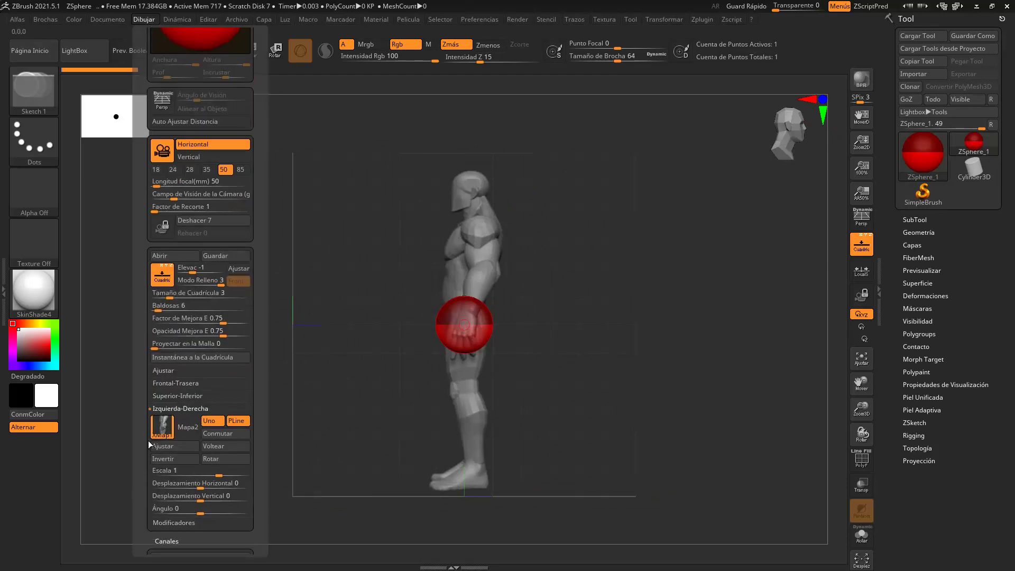
left_click(218, 447)
left_click_drag(621, 396, 554, 394)
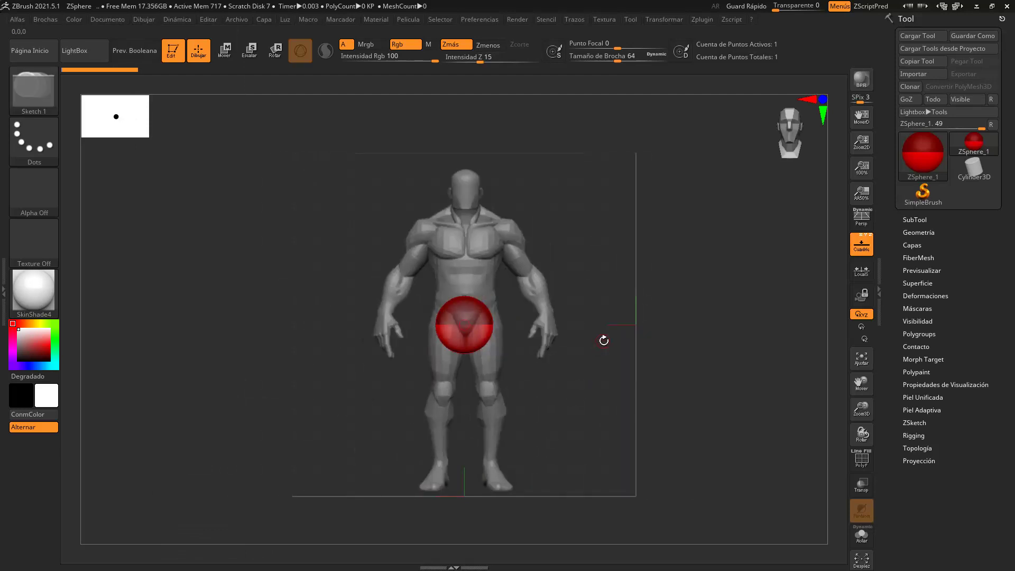
Step: Move the root ZSphere up from the pelvis to the chest of the reference figure, positioning it in side view
left_click_drag(600, 340, 583, 387, "alt")
left_click_drag(557, 469, 543, 423, "alt")
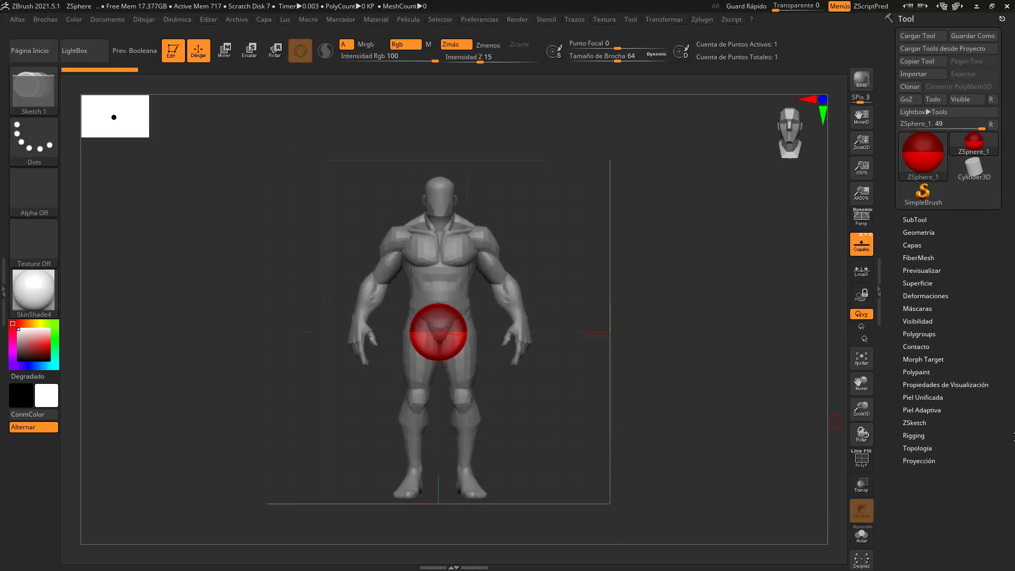
key("w")
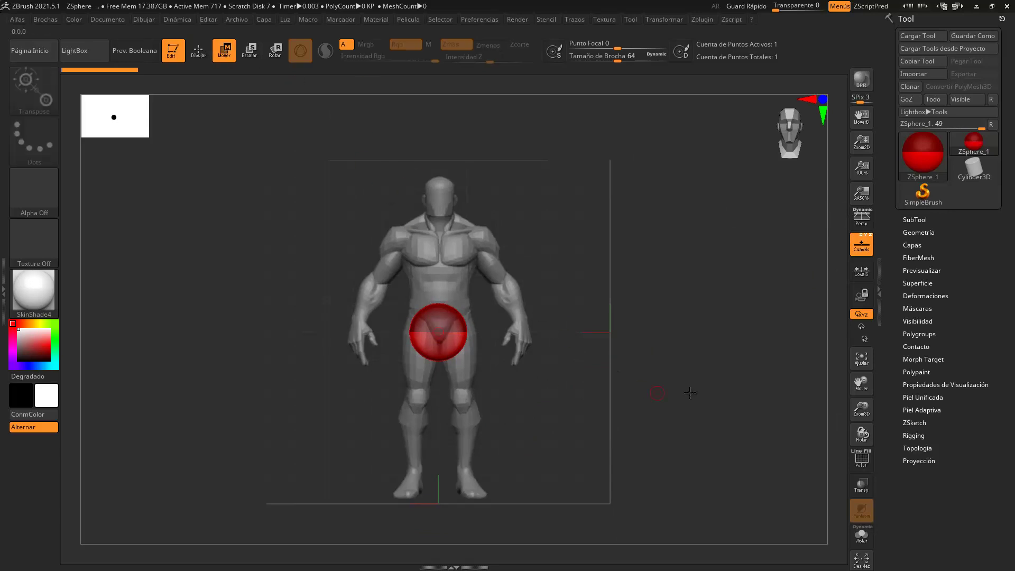
left_click_drag(734, 420, 690, 419)
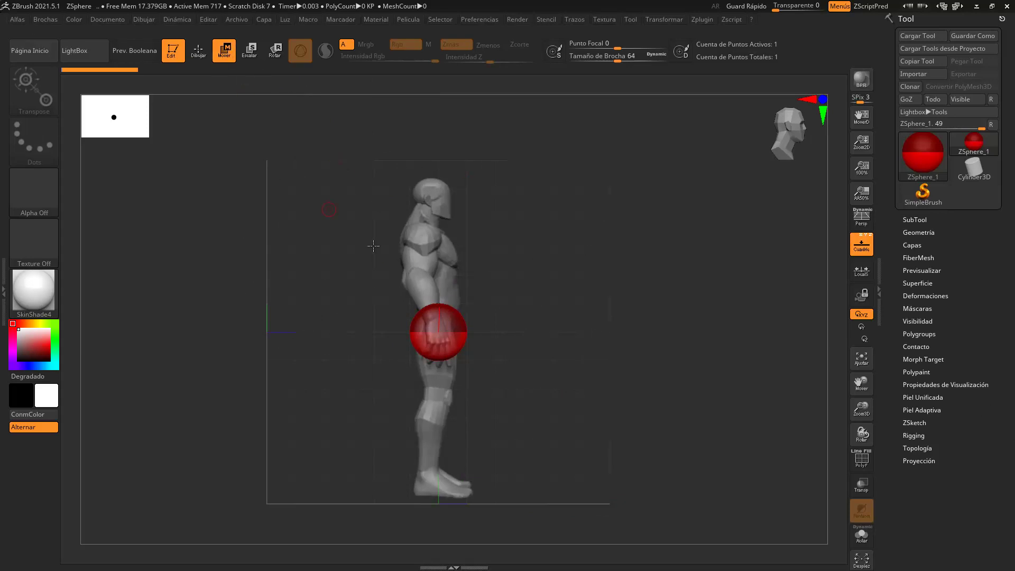
left_click_drag(442, 333, 438, 294)
left_click_drag(540, 371, 556, 406, "shift")
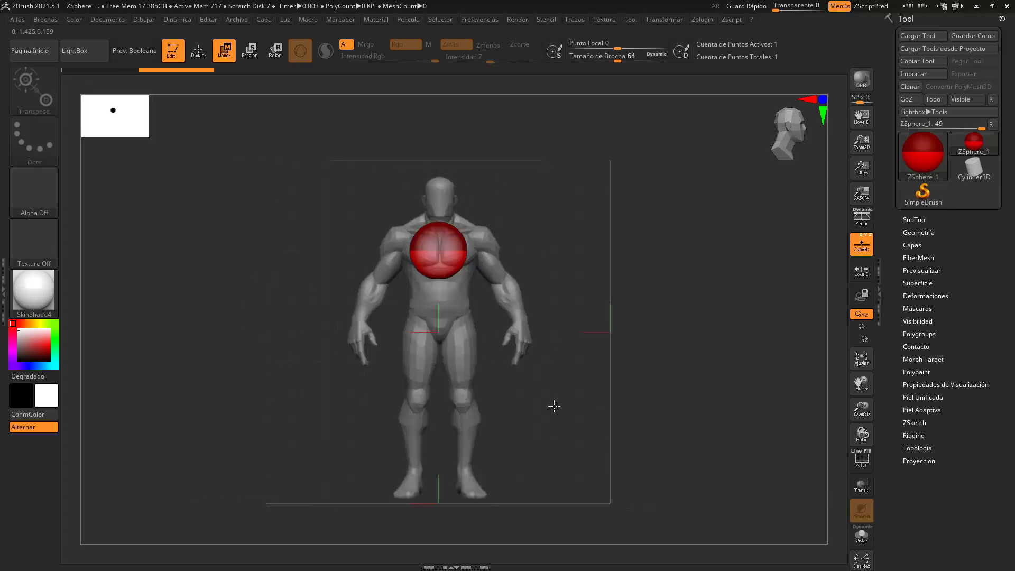
Step: Add a mirrored pair of ZSpheres on the chest sphere and move them out to the shoulders, aligned in side and front views
right_click_drag(541, 312, 577, 387, "ctrl")
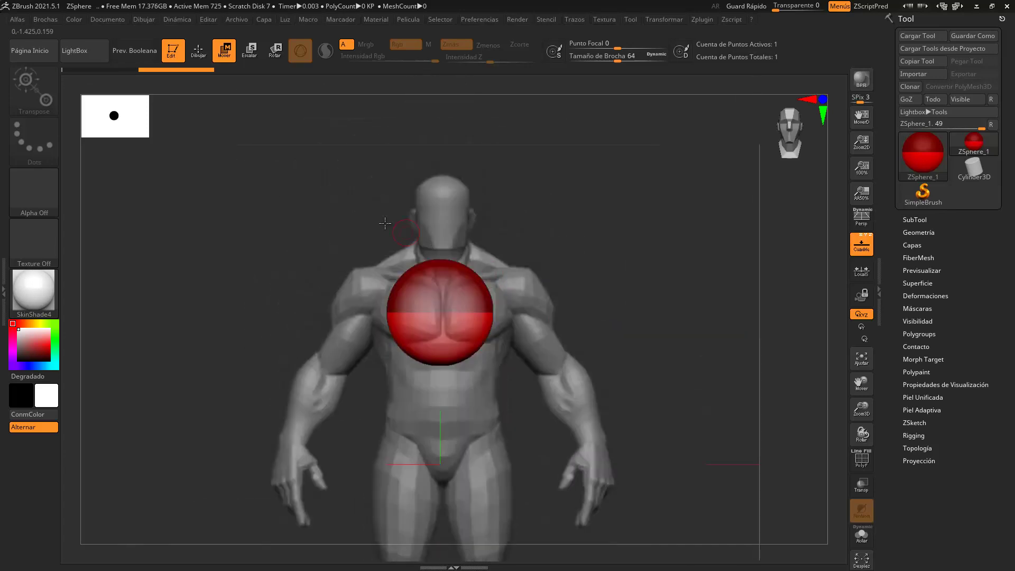
left_click(197, 52)
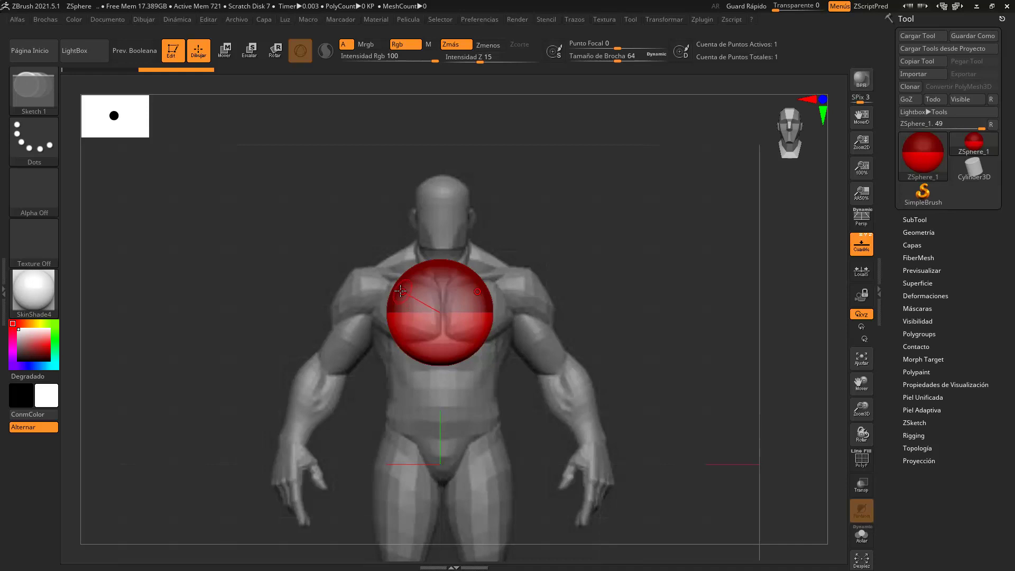
left_click_drag(396, 291, 377, 272)
left_click_drag(334, 233, 374, 236)
key("w")
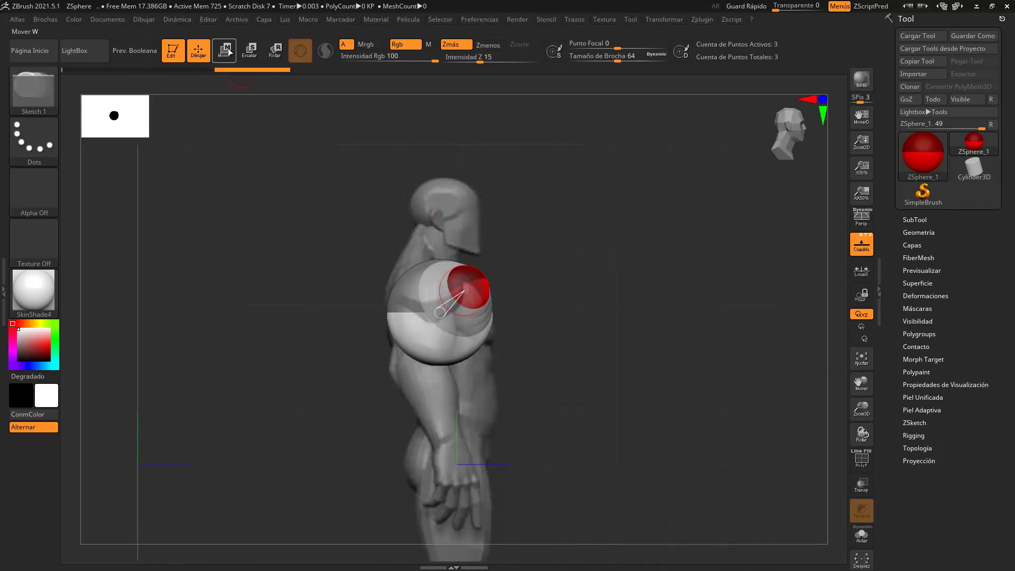
left_click_drag(470, 297, 439, 290)
left_click_drag(576, 342, 528, 343, "shift")
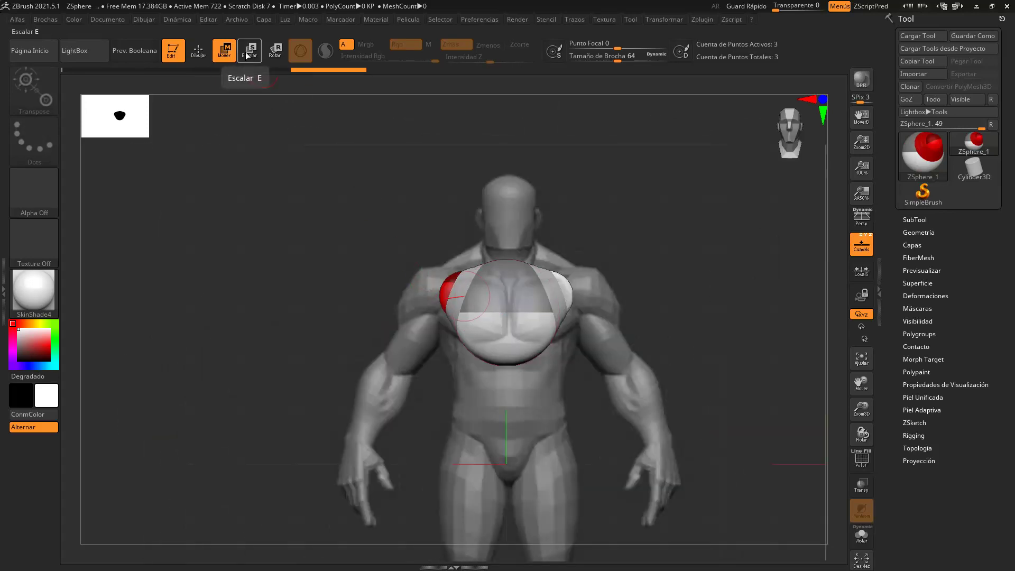
left_click_drag(443, 285, 413, 281)
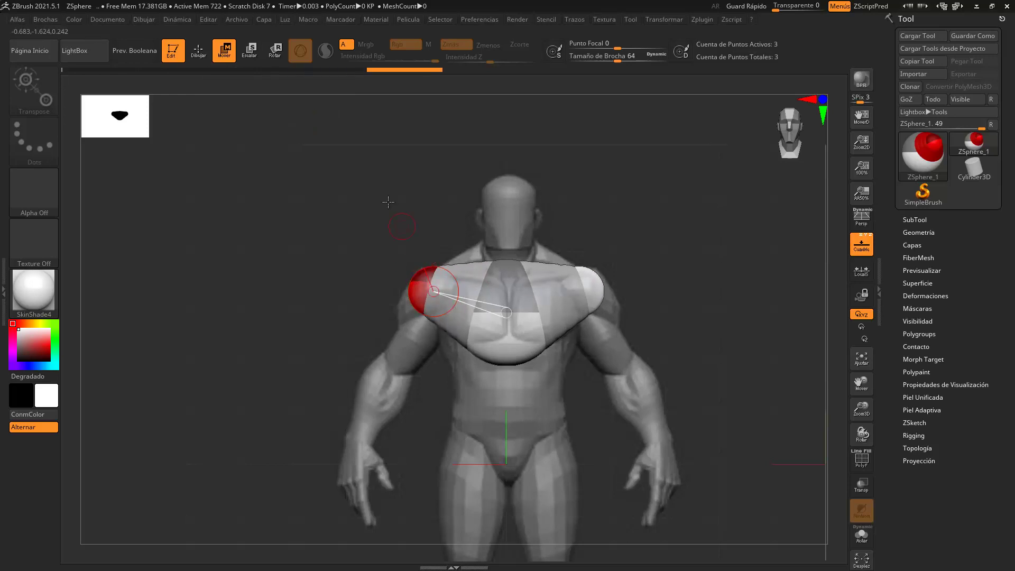
Step: Add a ZSphere beneath the chest sphere, move it down to the pelvis and scale it up to the hip width
left_click(195, 56)
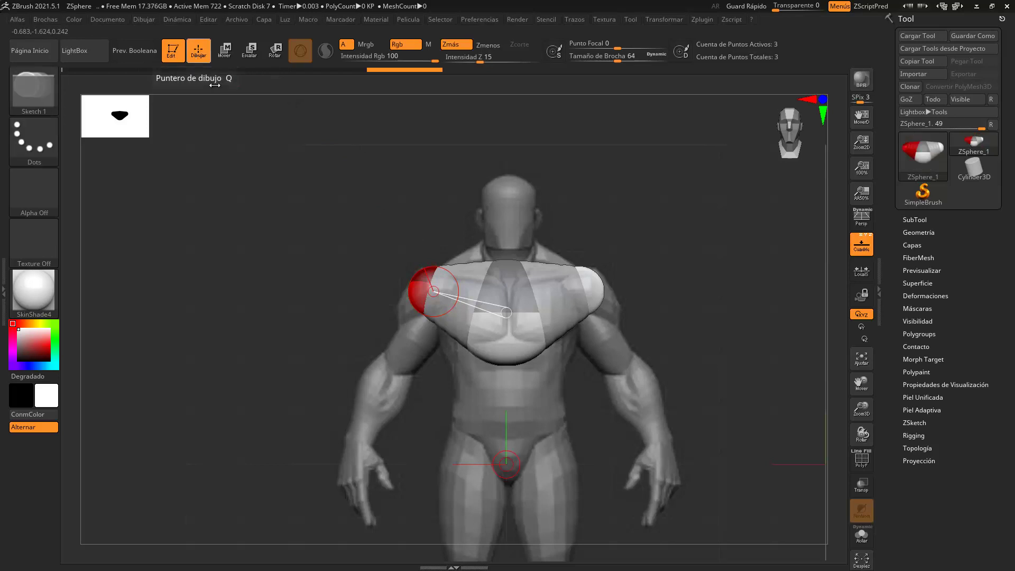
mouse_move(521, 404)
left_mouse_down("alt")
mouse_move(466, 208)
mouse_move(452, 214)
mouse_move(453, 253)
left_mouse_up("alt")
key("ctrl+z")
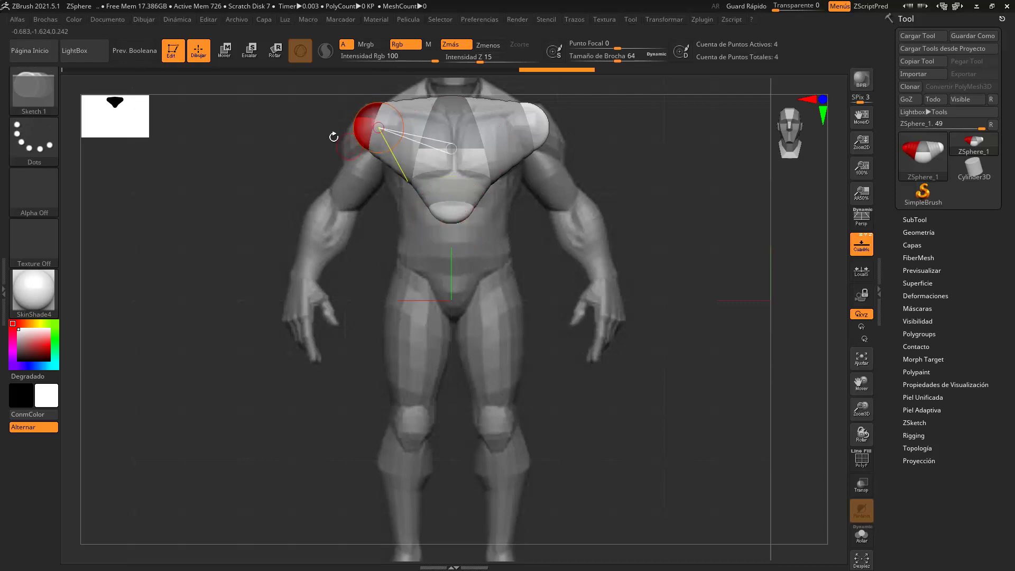
left_click(221, 55)
left_click_drag(453, 212, 450, 278)
left_click(253, 54)
left_click(226, 54)
Step: Add mirrored hip ZSpheres on the pelvis sphere and move them to the tops of the thighs in front and side views
key("q")
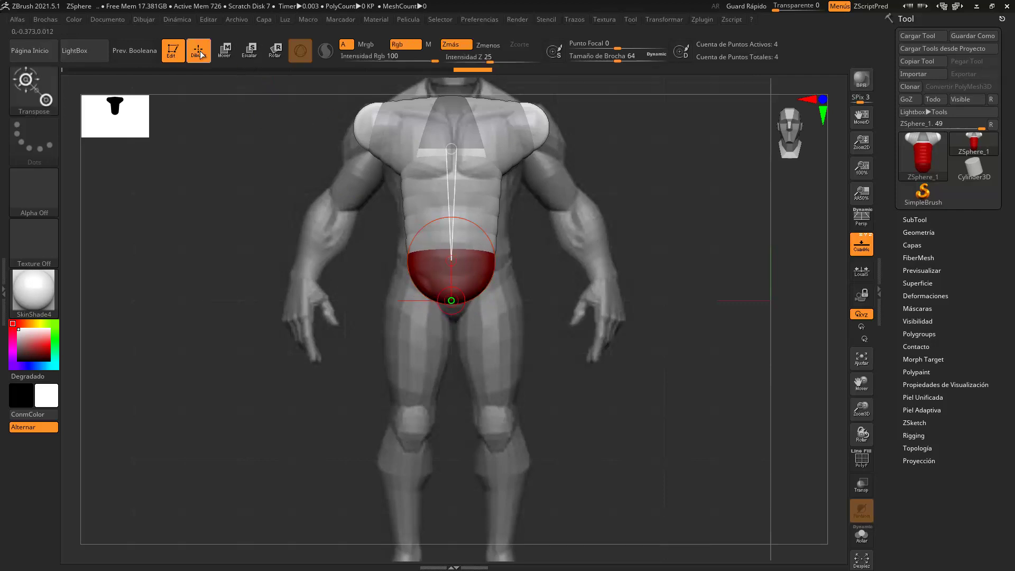
left_click_drag(413, 274, 411, 265)
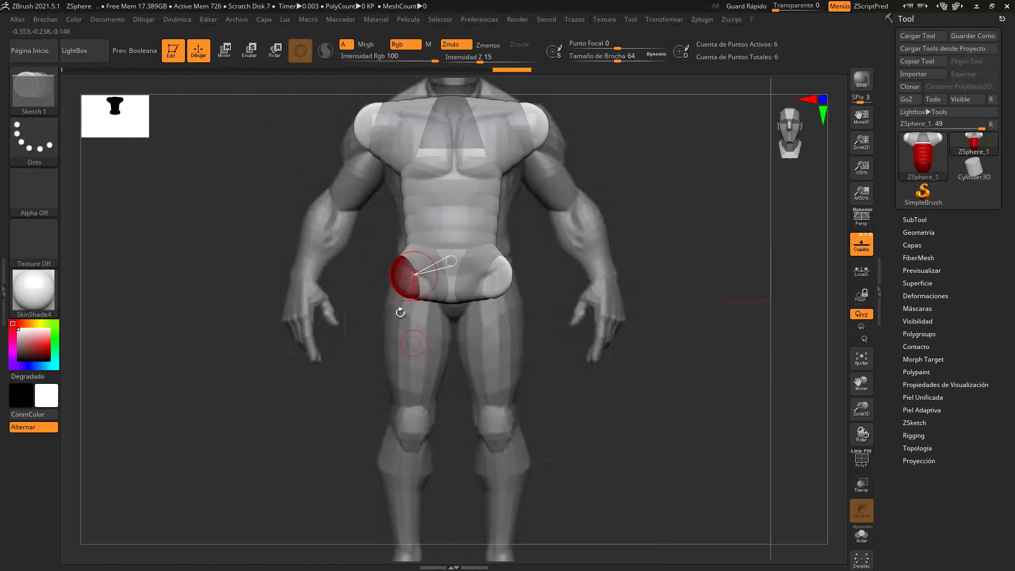
mouse_move(414, 277)
left_mouse_down()
mouse_move(405, 283)
mouse_move(418, 282)
left_mouse_up()
left_click_drag(435, 386, 479, 387)
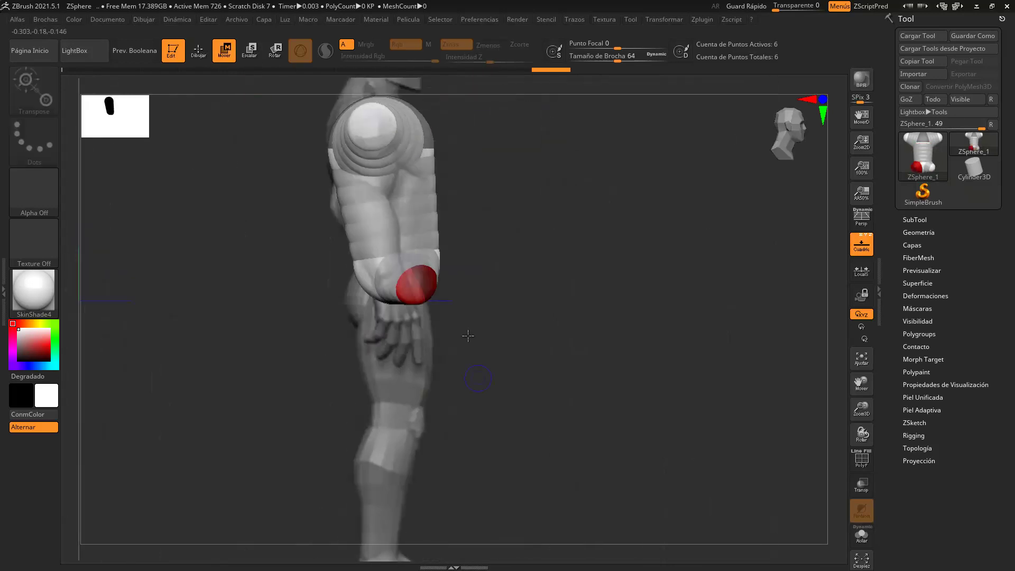
left_click_drag(421, 285, 407, 315)
mouse_move(476, 389)
left_mouse_down()
mouse_move(435, 390)
mouse_move(467, 392)
left_mouse_up()
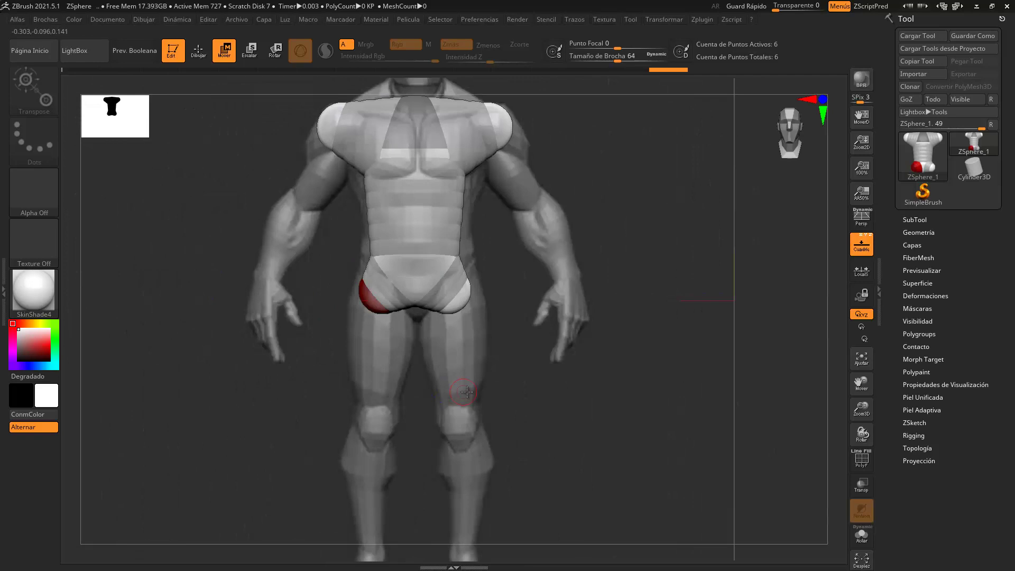
left_click(976, 6)
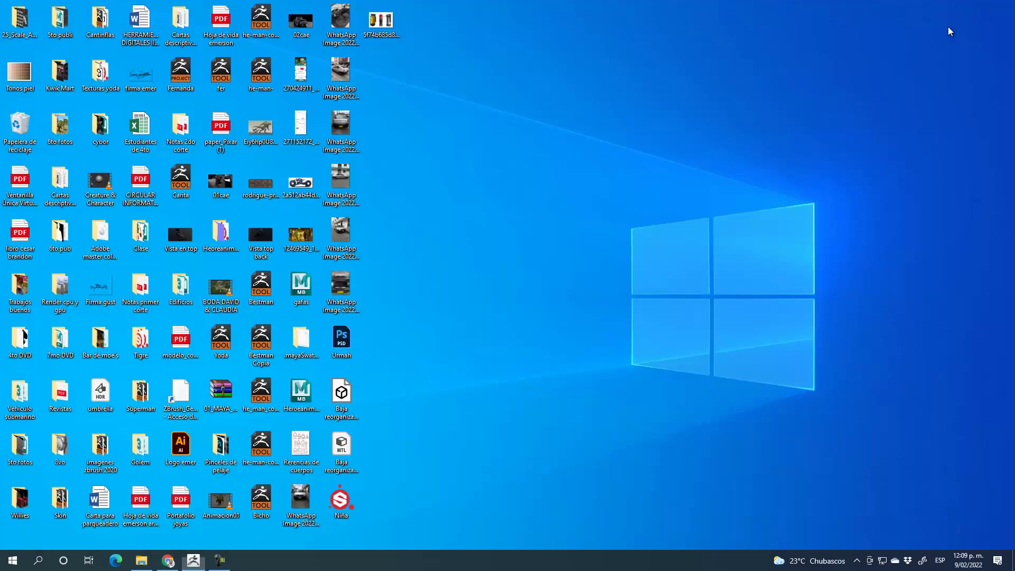
left_click(222, 560)
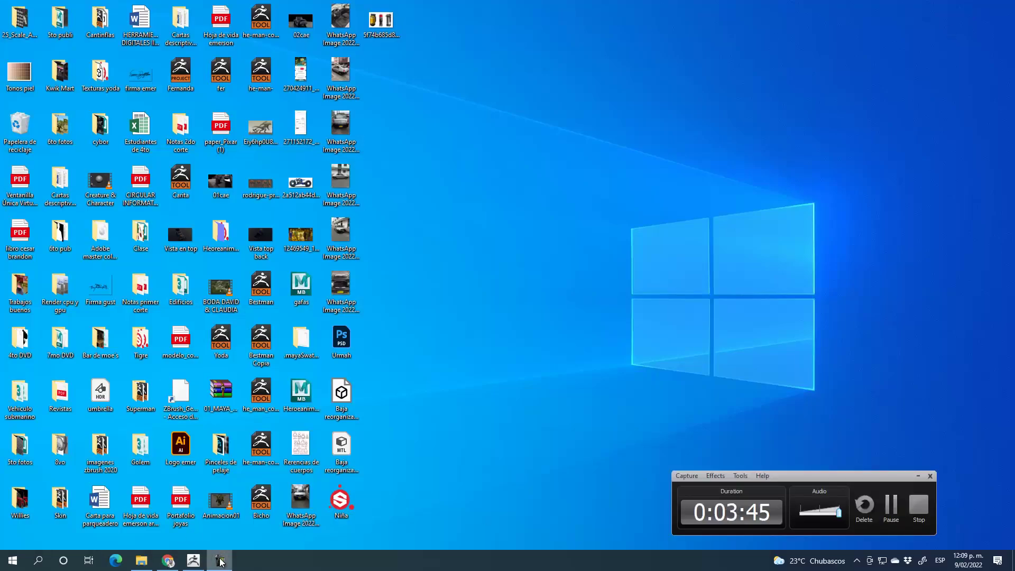
key("alt+Tab")
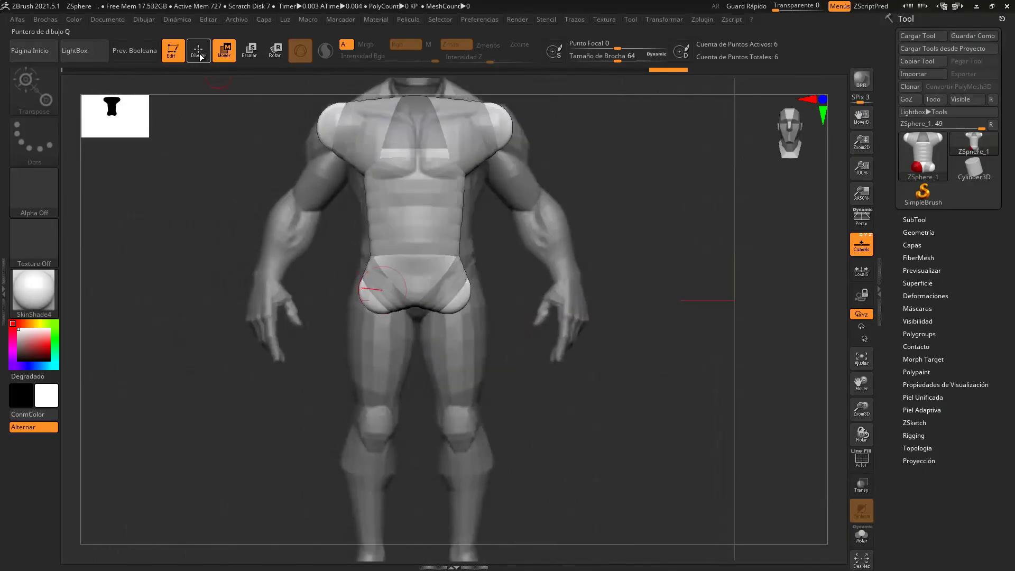
Step: Add mirrored ZSpheres on the hip spheres and move them down to the ankles to form both legs
left_click(199, 53)
left_click_drag(365, 303, 339, 262)
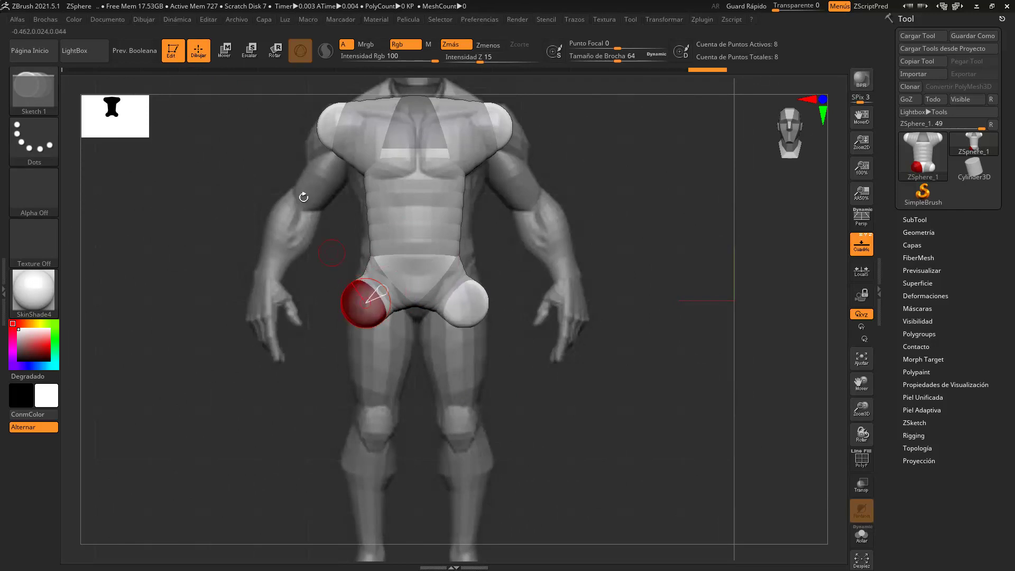
left_click(228, 56)
left_click_drag(360, 313, 392, 519)
left_click_drag(538, 456, 530, 255, "alt")
left_click_drag(376, 311, 354, 355)
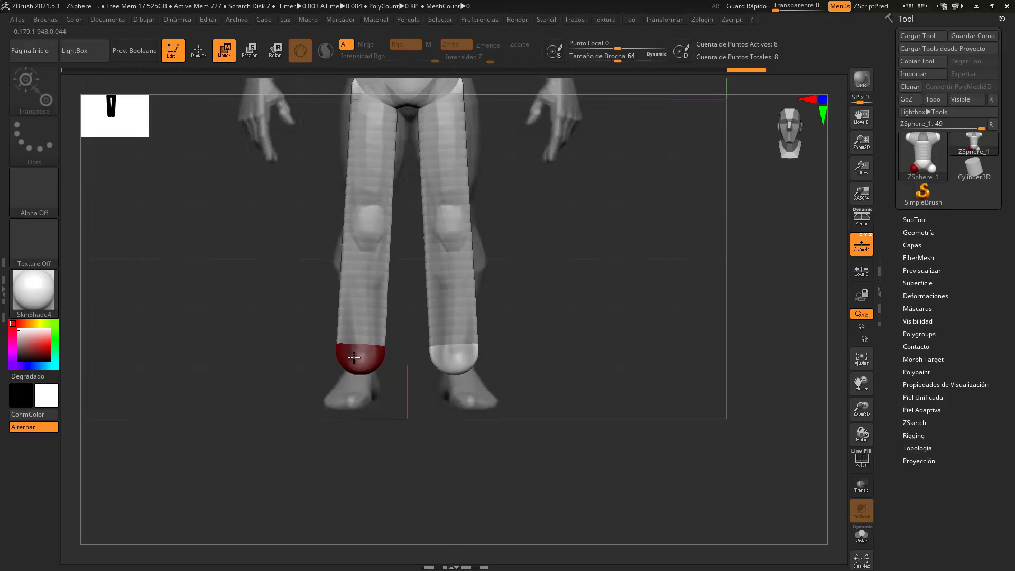
Step: Scale down the ankle ZSpheres to the ankle thickness of the front reference
left_click_drag(563, 271, 567, 379, "alt")
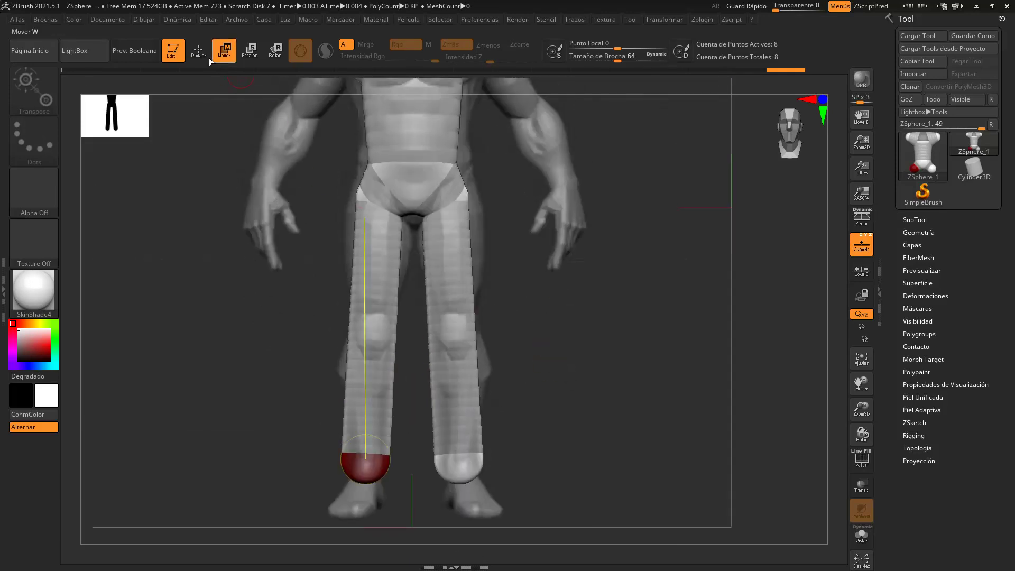
left_click(250, 50)
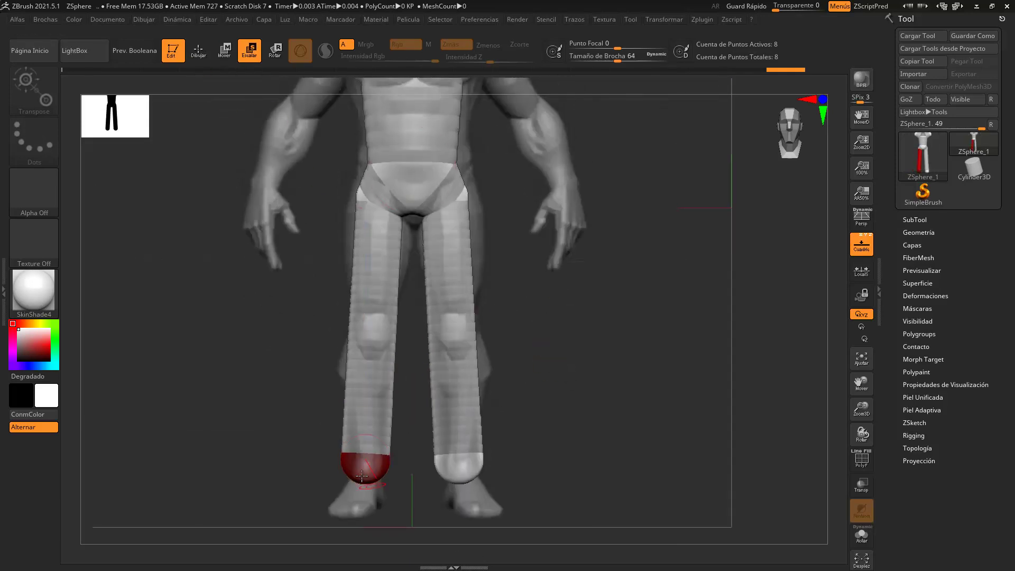
left_click_drag(365, 461, 282, 319)
Step: Insert ZSpheres at the knees, mid-thighs and calves, and enlarge the thigh and calf spheres to follow the reference leg shape
key("q")
left_click(370, 328)
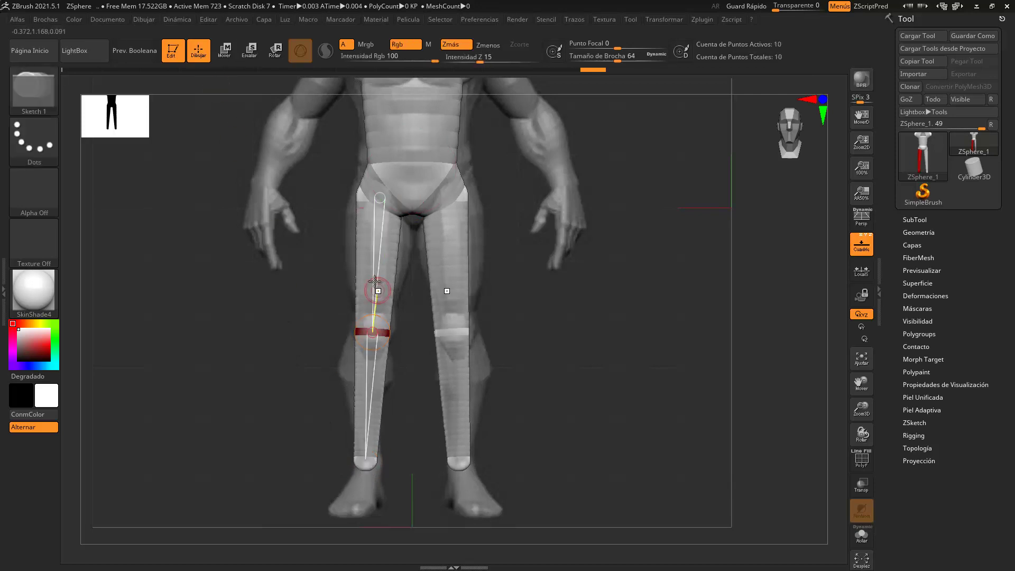
left_click(376, 257)
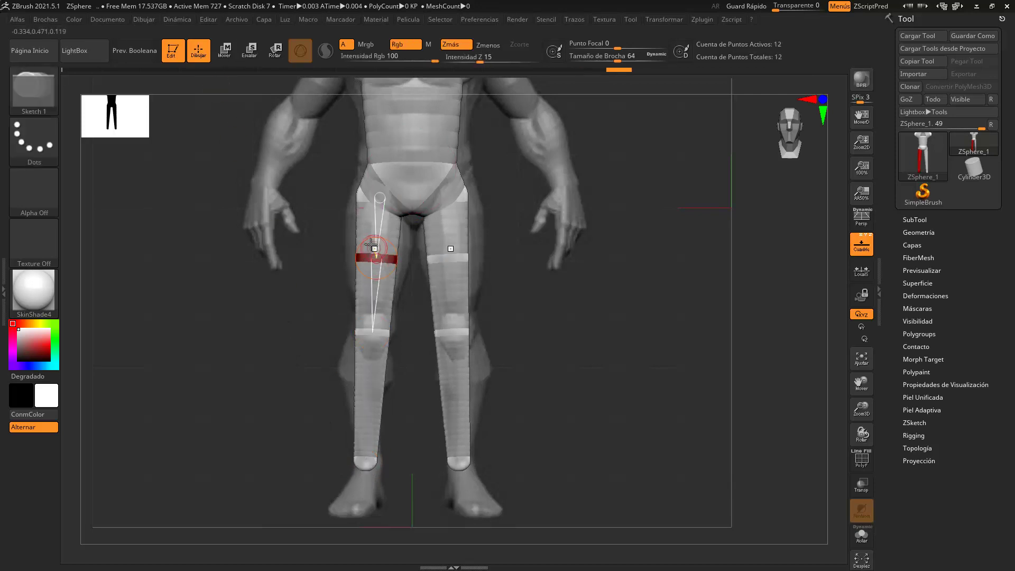
left_click(369, 382)
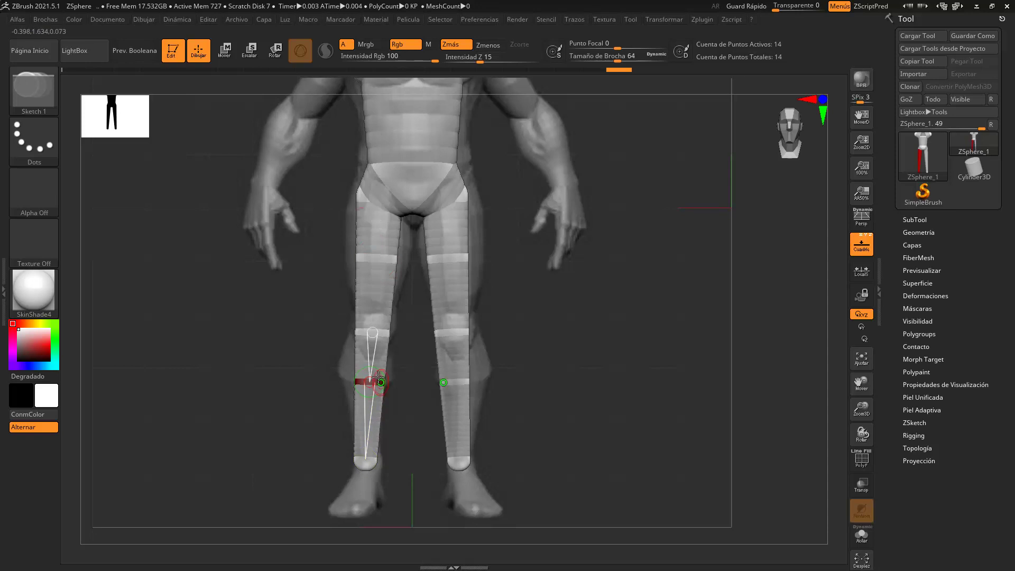
left_click(254, 54)
left_click_drag(393, 258, 463, 542)
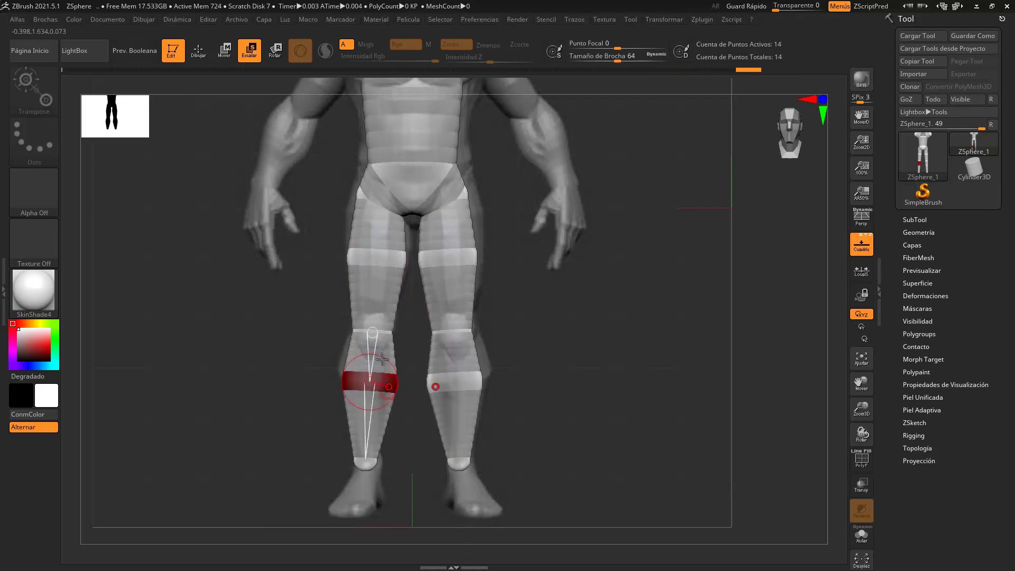
Step: Move the calf, ankle and mid-thigh ZSpheres to centre them on the legs of the front reference
key("w")
left_click_drag(392, 385, 389, 382)
left_click_drag(361, 466, 364, 465)
left_click_drag(380, 256, 379, 256)
Step: Shift the thigh, knee, calf and ankle ZSpheres in side view to follow the curve of the reference leg
left_click_drag(485, 312, 467, 271)
left_click_drag(386, 255, 375, 191)
left_click_drag(383, 328, 405, 335)
left_click_drag(412, 380, 386, 385)
left_click_drag(408, 457, 376, 473)
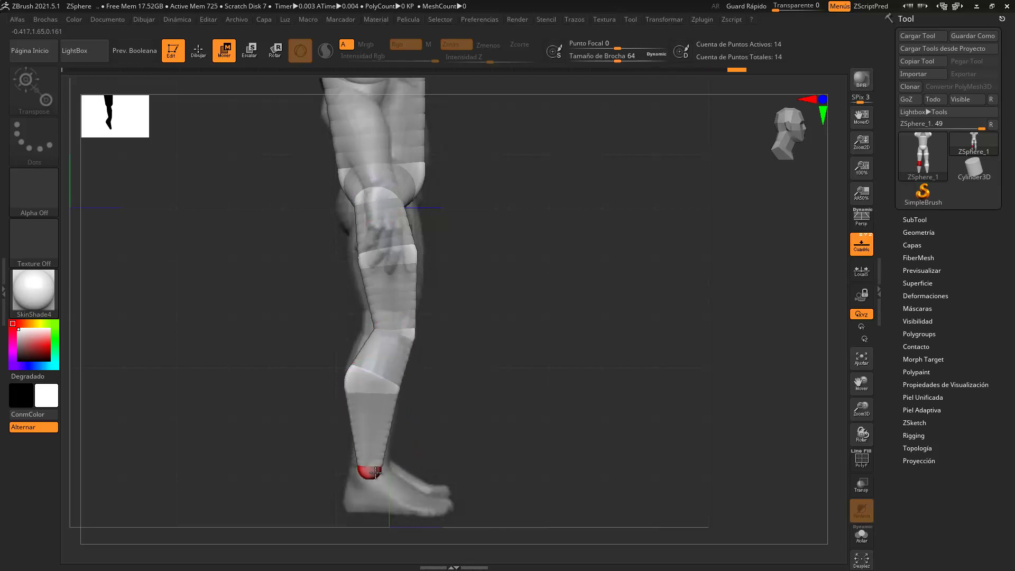
Step: Enlarge the hip and mid-thigh ZSpheres to the thigh depth of the side reference, and slightly rotate the thigh
left_click(250, 51)
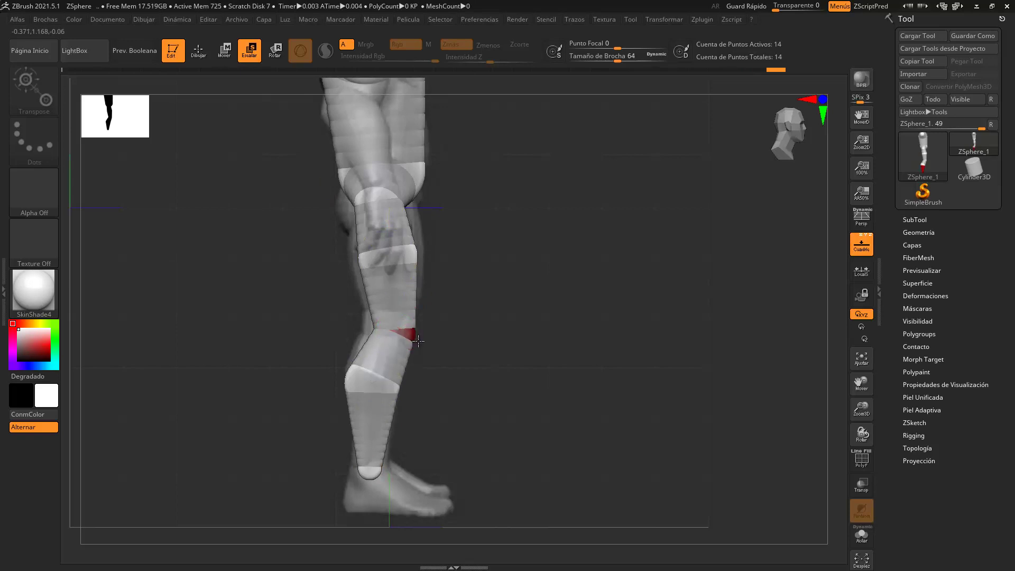
left_click_drag(447, 381, 471, 431)
mouse_move(394, 255)
left_mouse_down()
mouse_move(448, 307)
mouse_move(465, 340)
left_mouse_up()
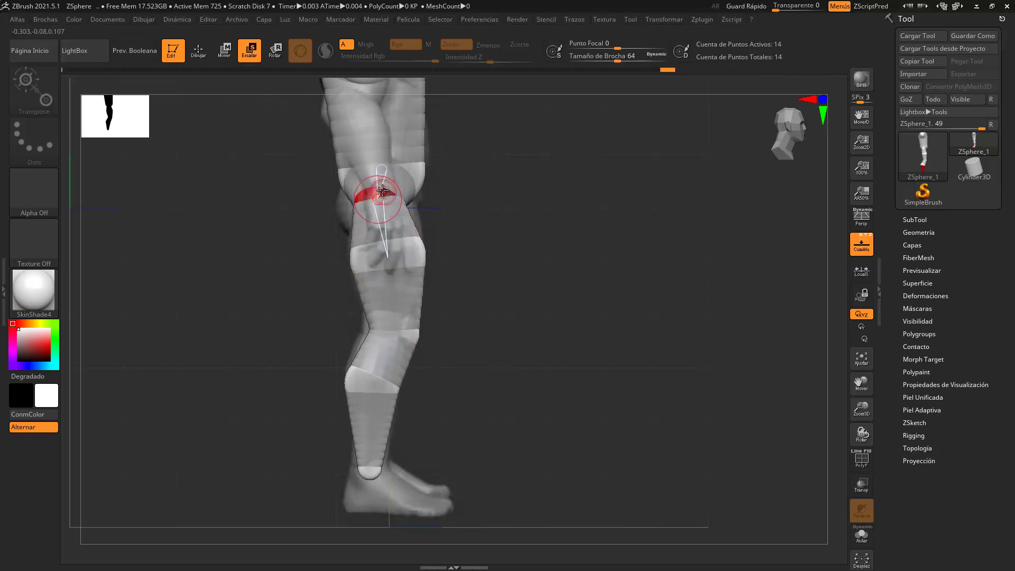
left_click_drag(417, 213, 406, 216)
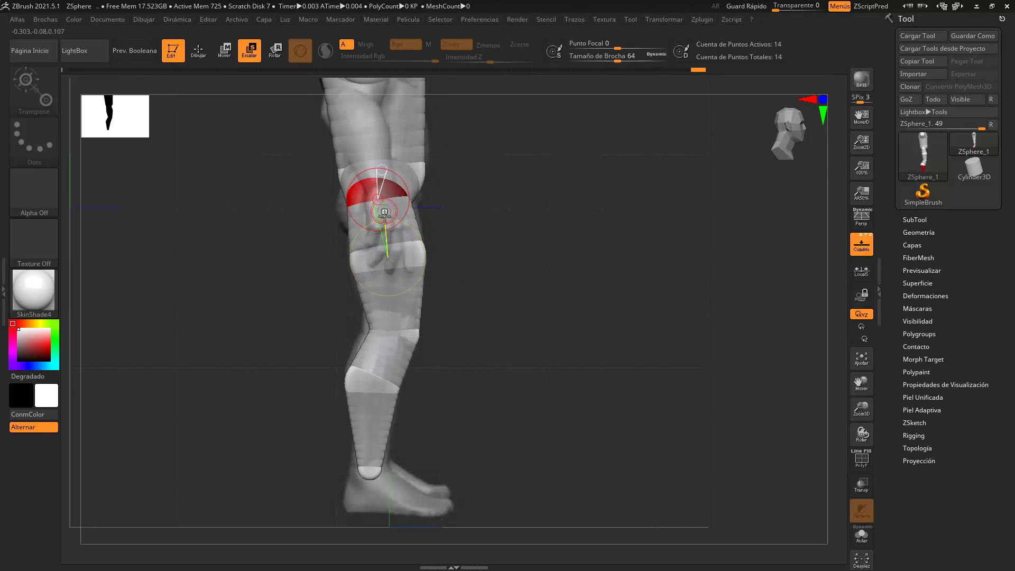
left_click_drag(391, 211, 388, 201)
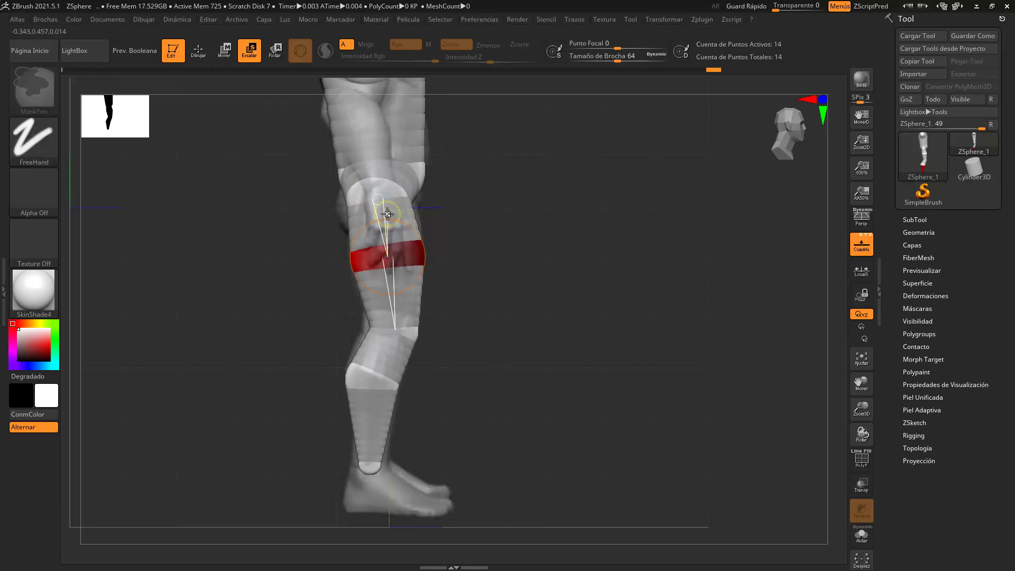
key("ctrl+z")
left_click(275, 51)
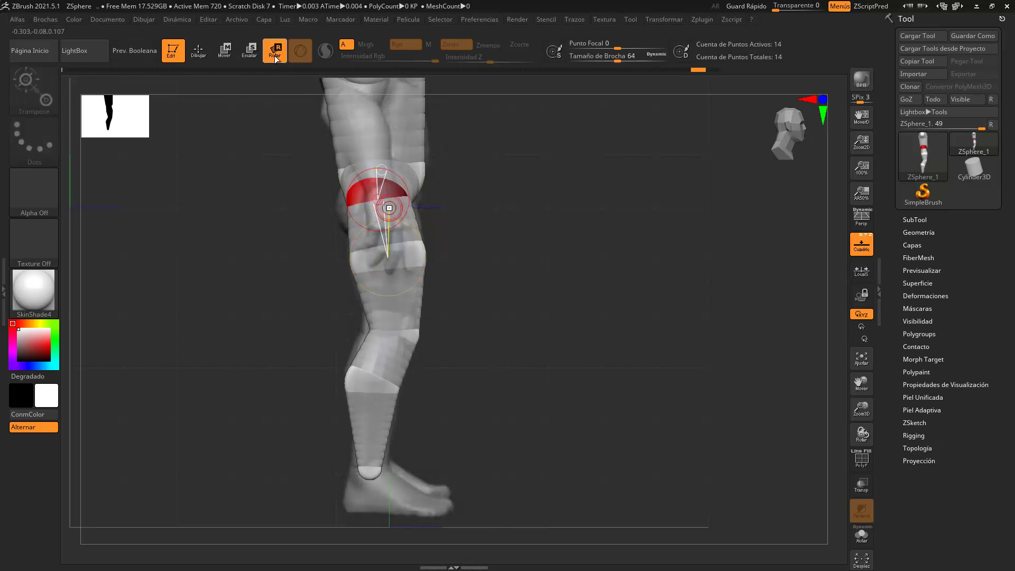
left_click_drag(384, 212, 411, 227)
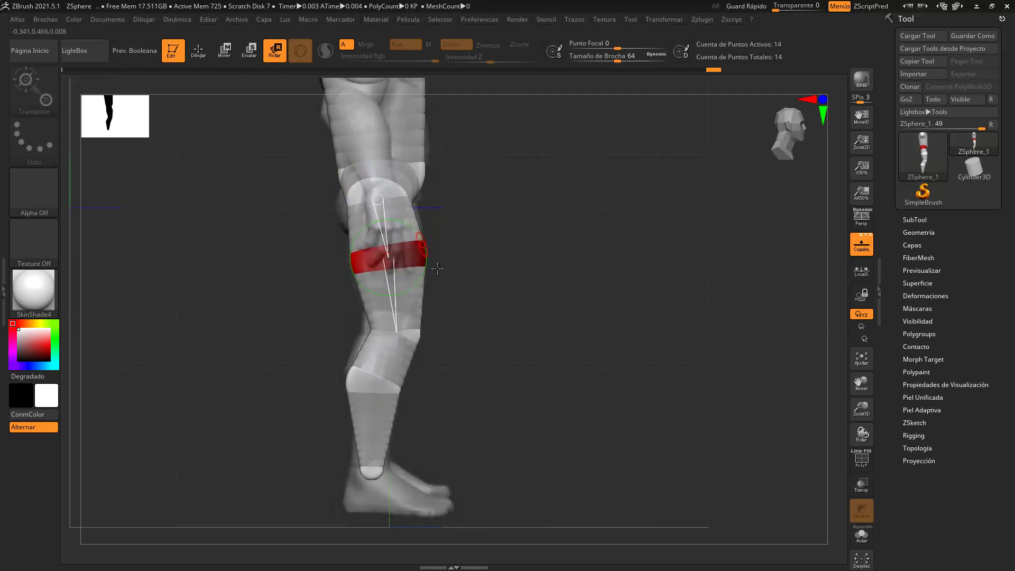
Step: Resize the mid-thigh ZSpheres to the front reference and raise the calf ZSpheres slightly to the calf bulge
left_click_drag(516, 381, 503, 344, "shift")
key("e")
left_click_drag(397, 258, 399, 243)
left_click(233, 53)
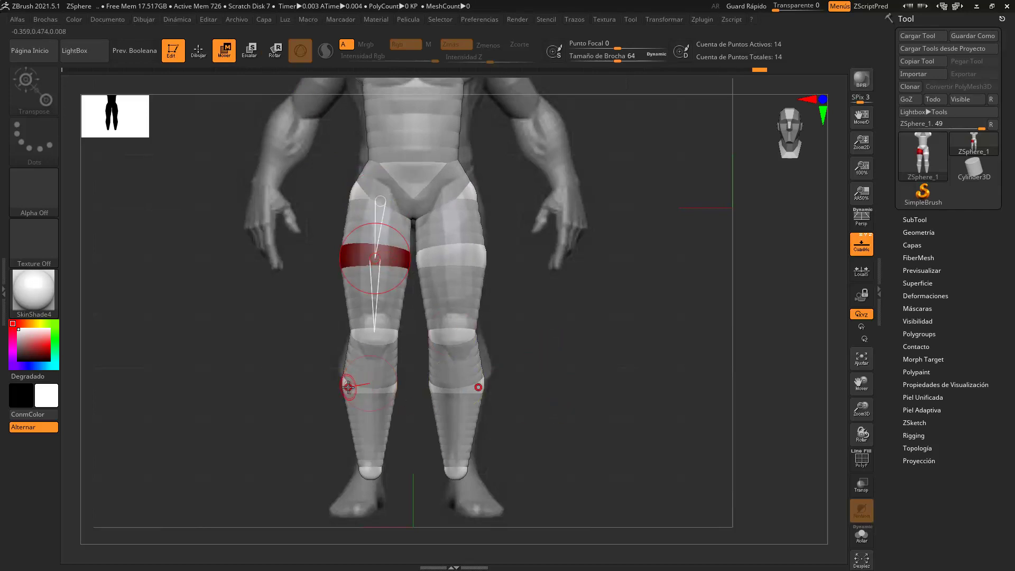
left_click_drag(346, 379, 344, 378)
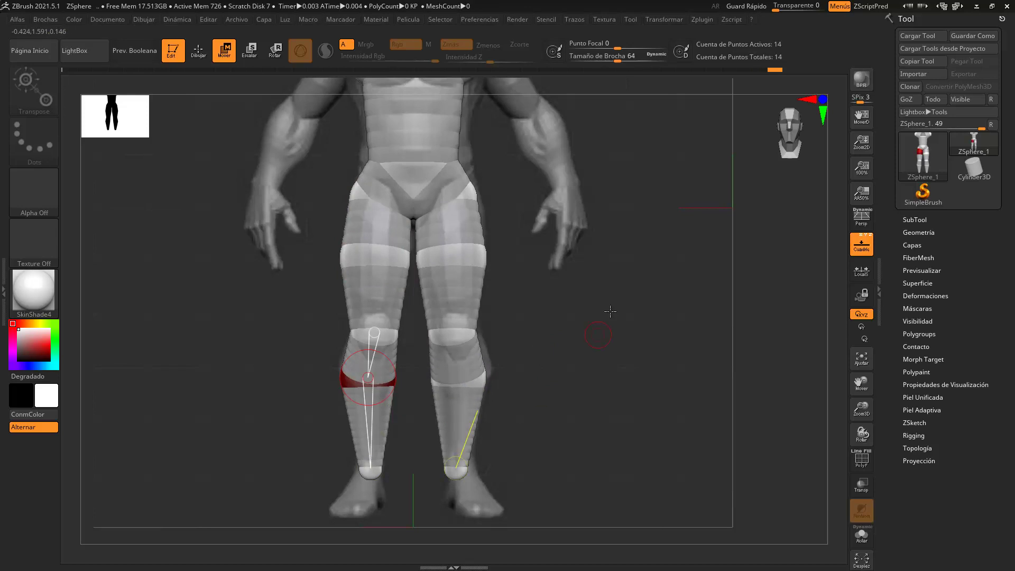
Step: Add mirrored ZSpheres on the shoulder spheres and move them down to the wrists to form both arms
left_click_drag(589, 344, 616, 517, "alt")
left_click(200, 52)
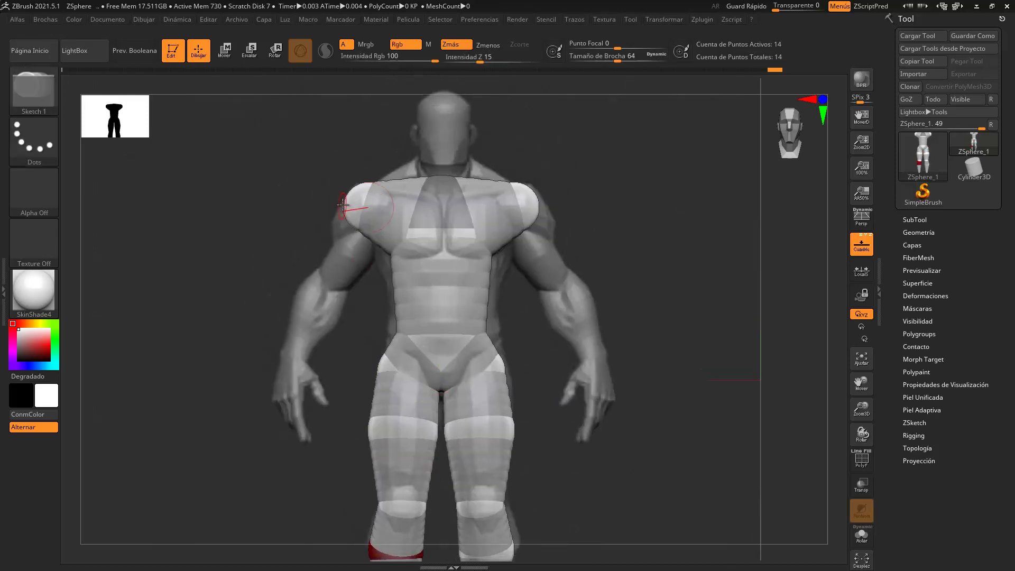
mouse_move(347, 202)
left_mouse_down()
mouse_move(370, 208)
mouse_move(282, 302)
mouse_move(278, 348)
mouse_move(289, 317)
mouse_move(262, 211)
left_mouse_up()
left_click(224, 50)
left_click(249, 51)
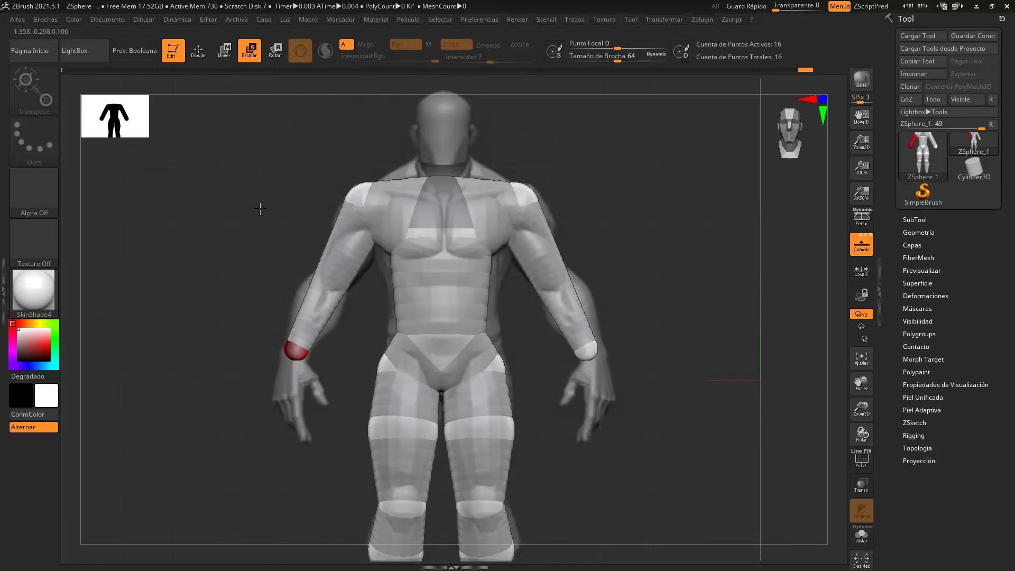
Step: Insert mirrored ZSpheres at the elbows, mid-upper arms and mid-forearms
key("q")
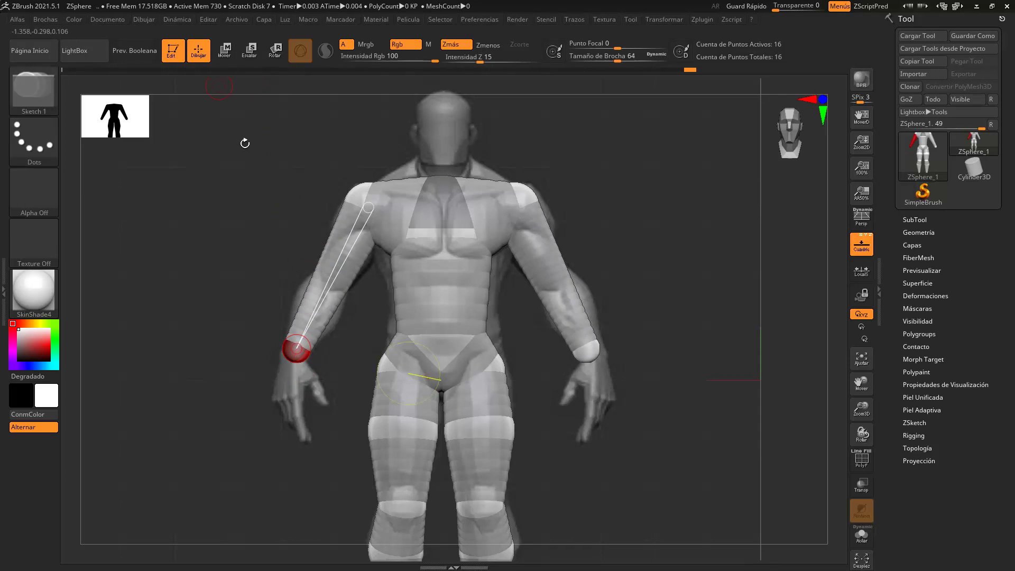
left_click(319, 281)
left_click(335, 244)
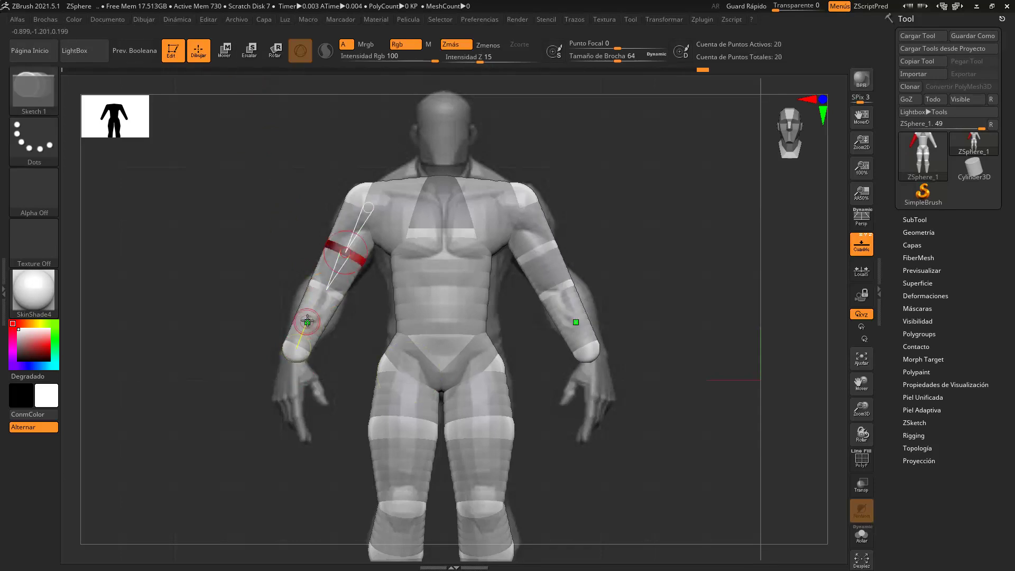
left_click(309, 320)
Step: Enlarge the forearm ZSpheres and move them up toward the elbows, matching the arm outline of the front reference
left_click(249, 51)
right_click_drag(363, 300, 446, 106, "ctrl")
left_click_drag(423, 158, 364, 251)
left_click(383, 271)
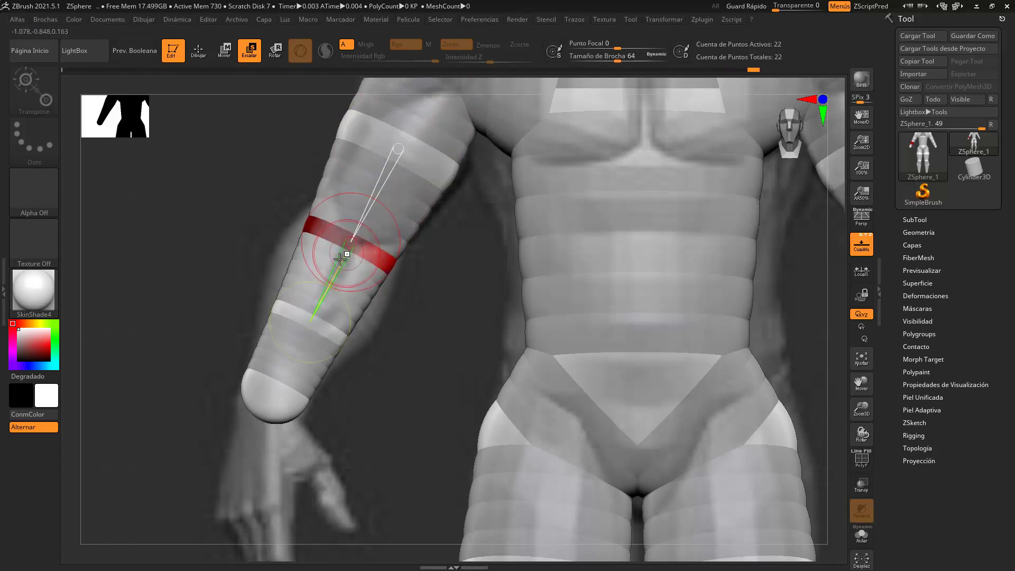
left_click_drag(311, 320, 329, 321)
left_click_drag(363, 359, 398, 232)
left_click(329, 281)
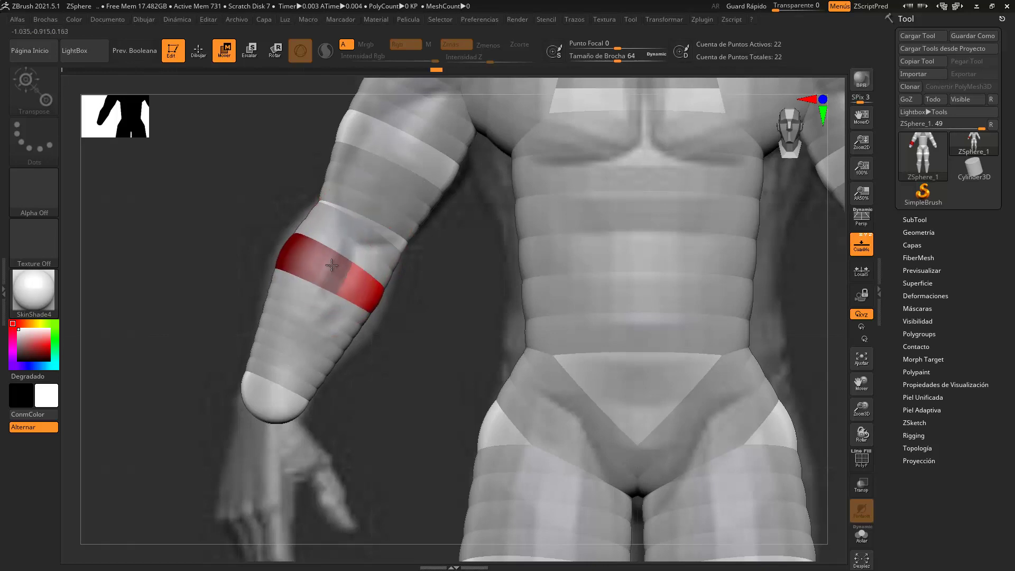
key("e")
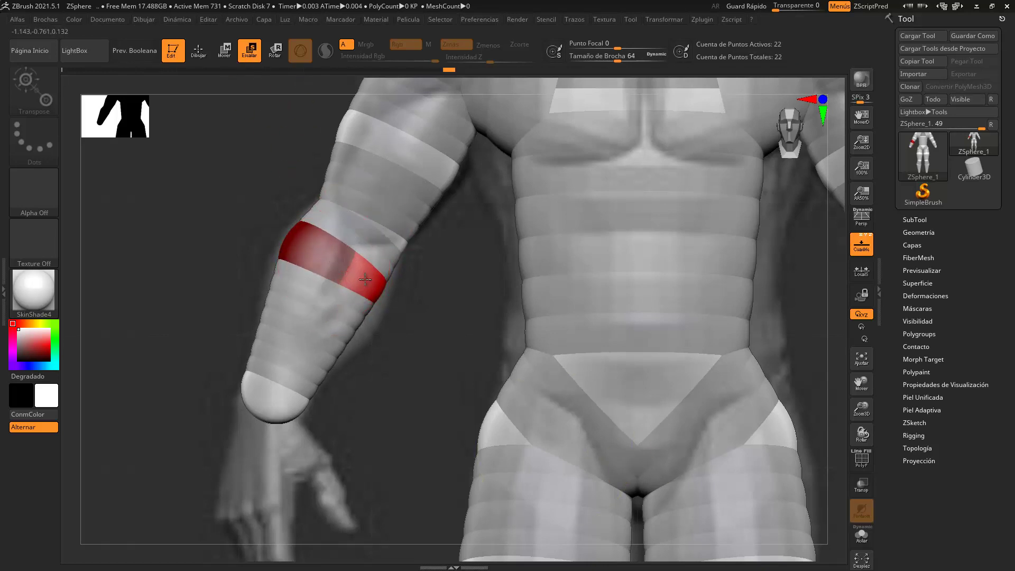
left_click_drag(337, 271, 393, 345)
Step: Move the elbow, forearm, wrist and upper-arm ZSpheres in side view to follow the bend of the reference arm
left_click_drag(401, 415, 462, 296)
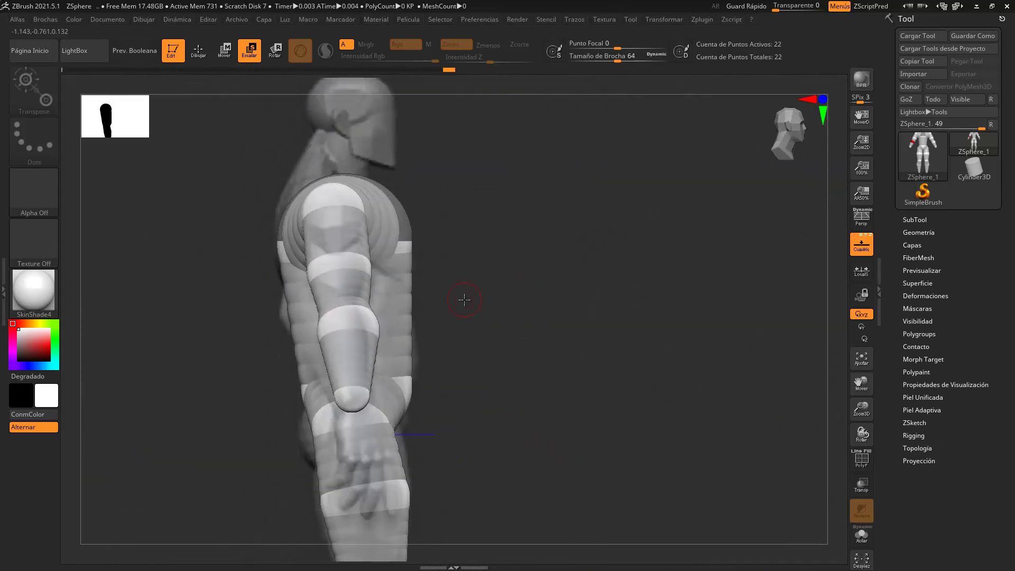
left_click(230, 51)
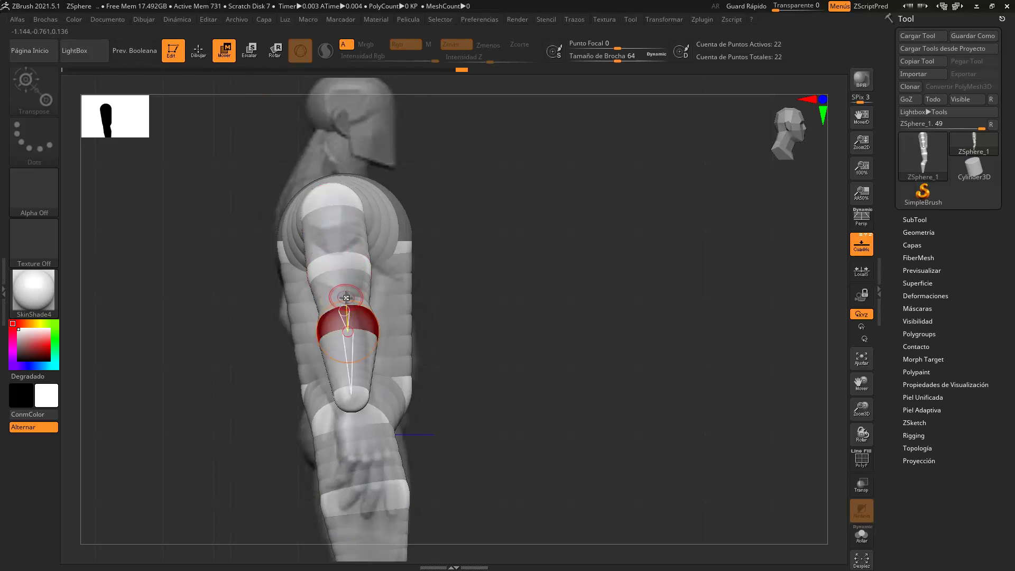
left_click_drag(353, 295, 335, 295)
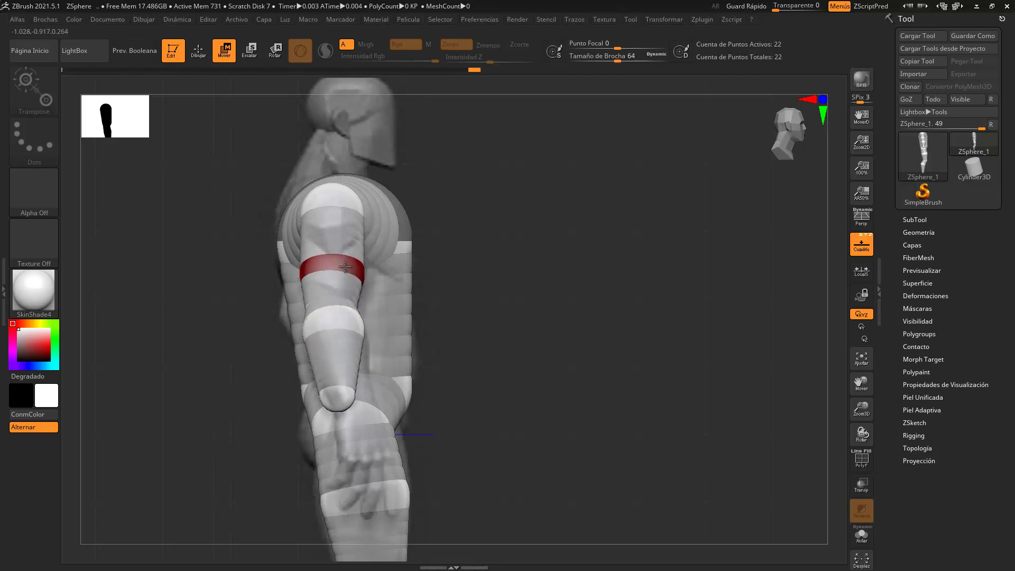
left_click_drag(350, 396, 367, 405)
left_click_drag(336, 321, 306, 301)
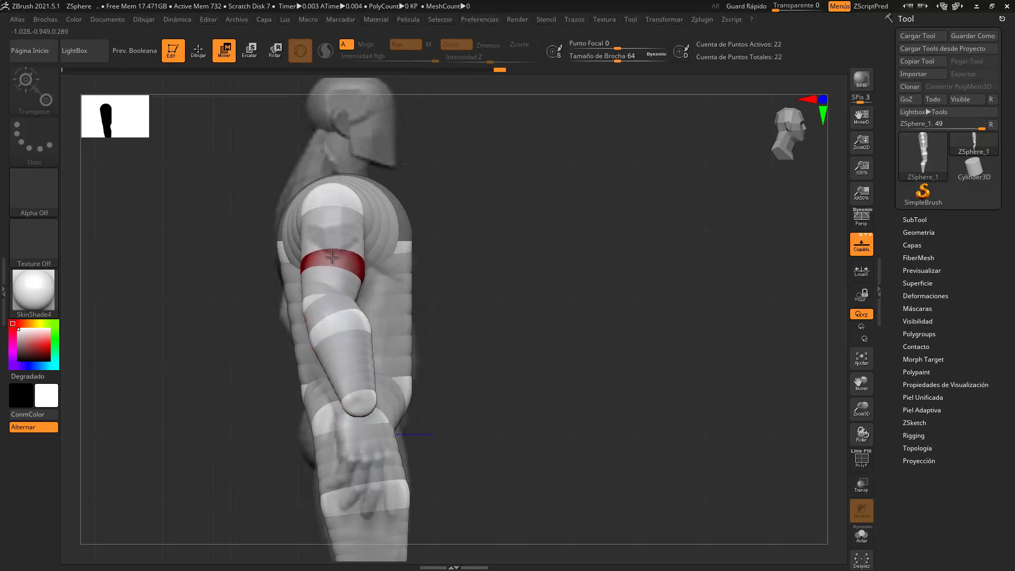
Step: Compare the full ZSphere body with the front reference by hiding and showing the floor grid images
left_click_drag(487, 419, 558, 373)
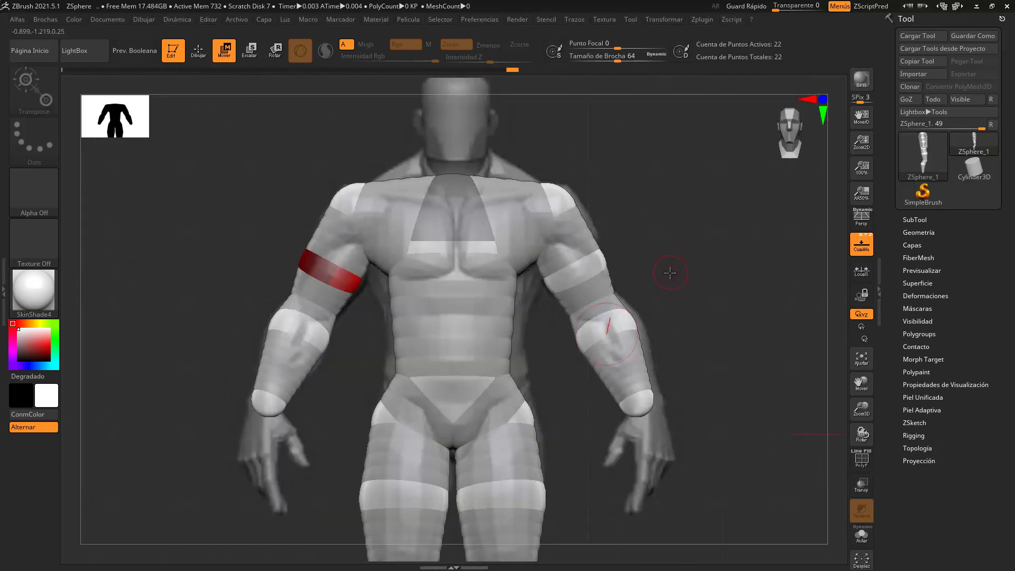
left_click_drag(735, 413, 684, 305, "alt")
left_click_drag(600, 373, 625, 332, "alt")
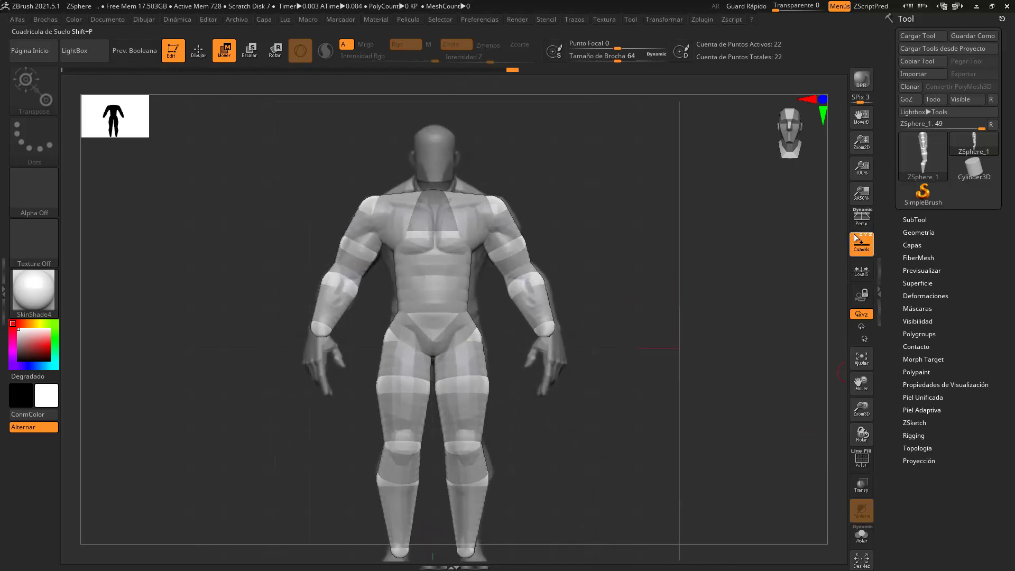
left_click(860, 245)
left_click_drag(567, 436, 521, 351, "alt")
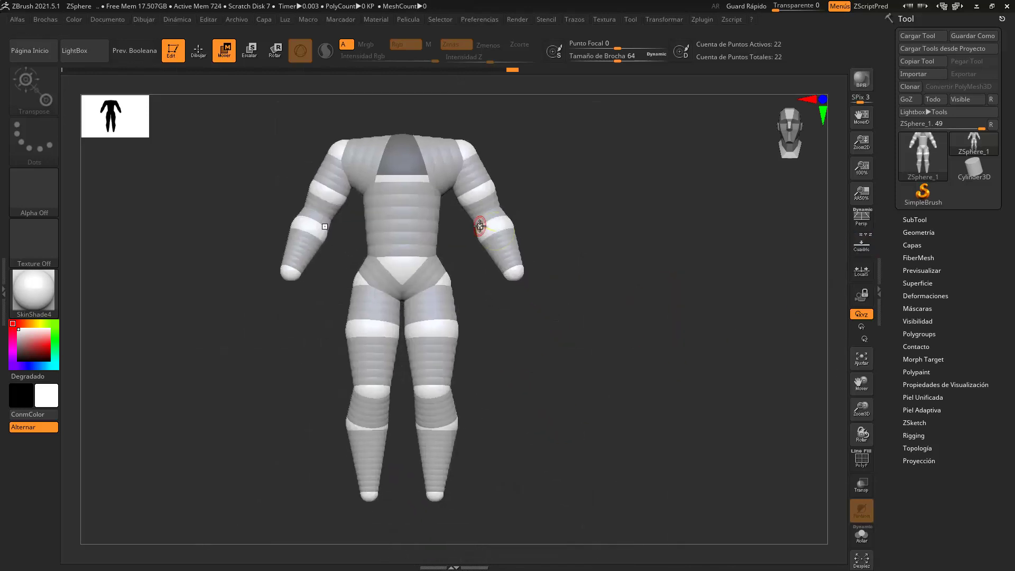
left_click(861, 244)
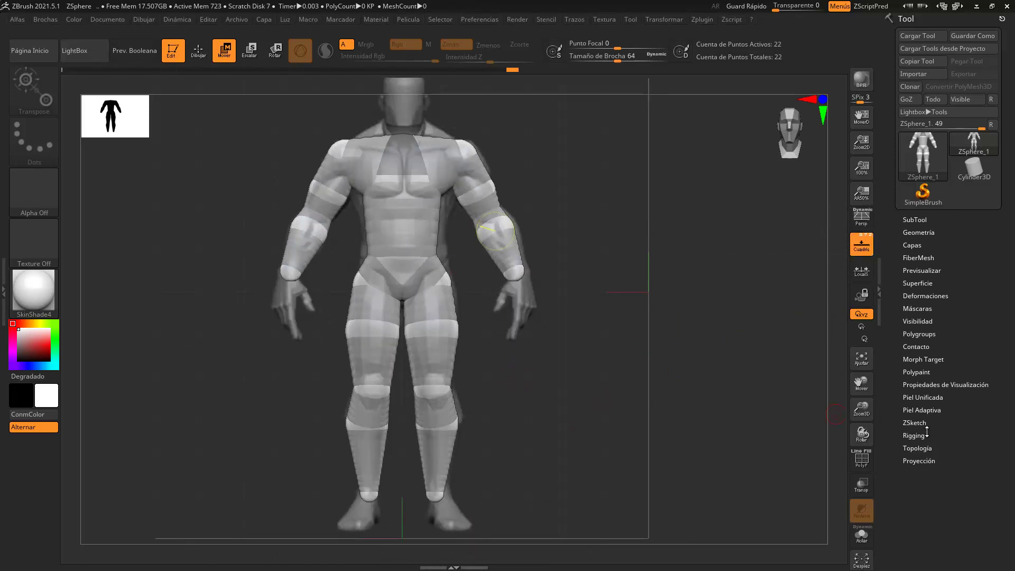
Step: Set the adaptive skin density to 2, preview the skinned body, and hide the floor grid reference
left_click(922, 397)
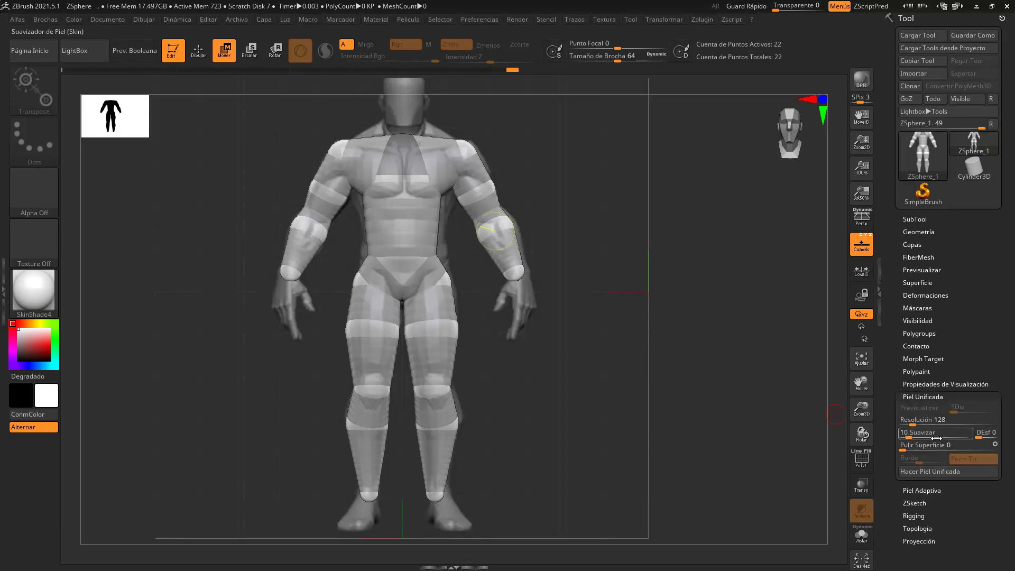
left_click(927, 397)
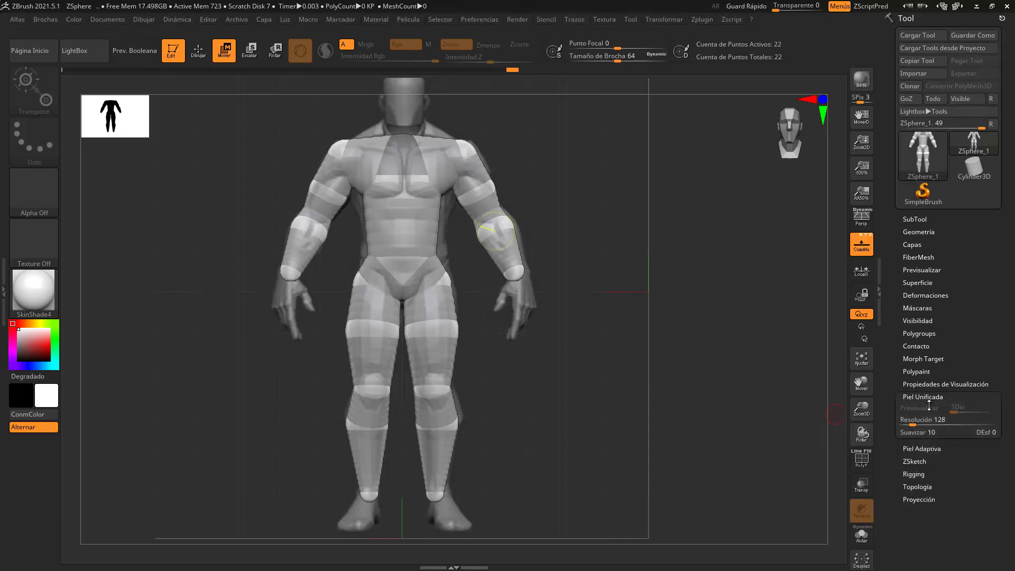
left_click(929, 409)
left_click_drag(897, 408, 897, 178)
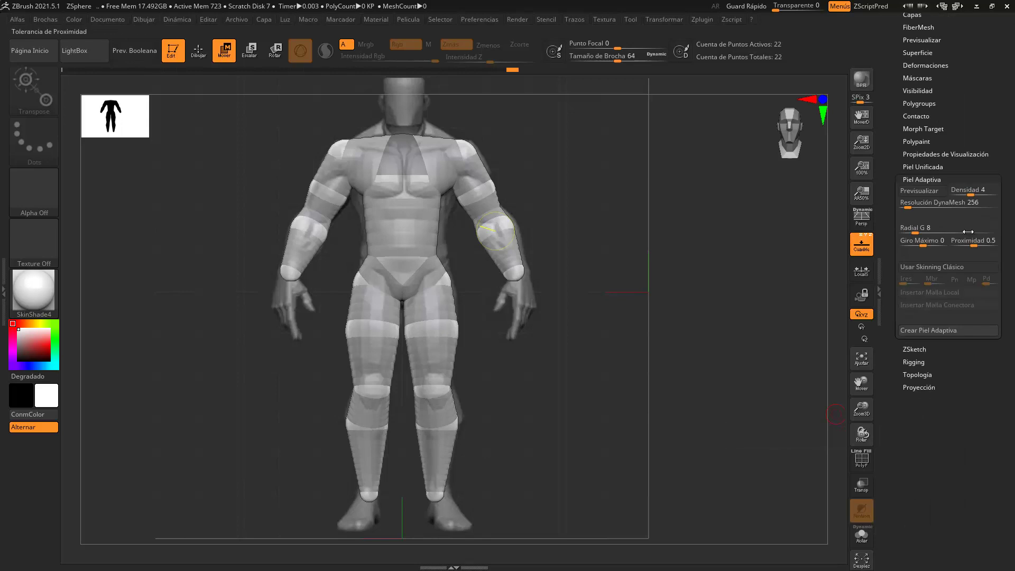
left_click_drag(962, 192, 952, 191)
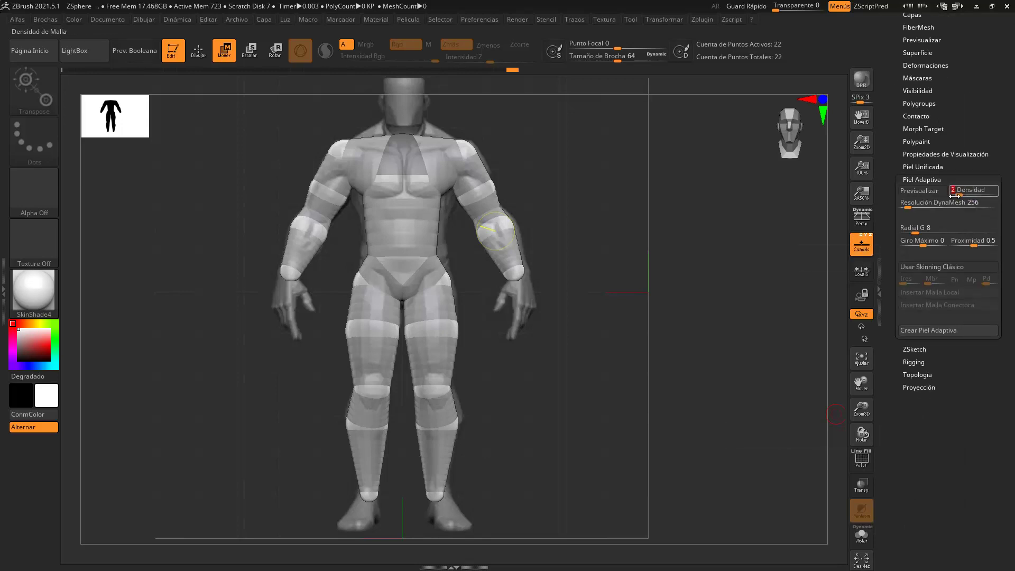
left_click(921, 191)
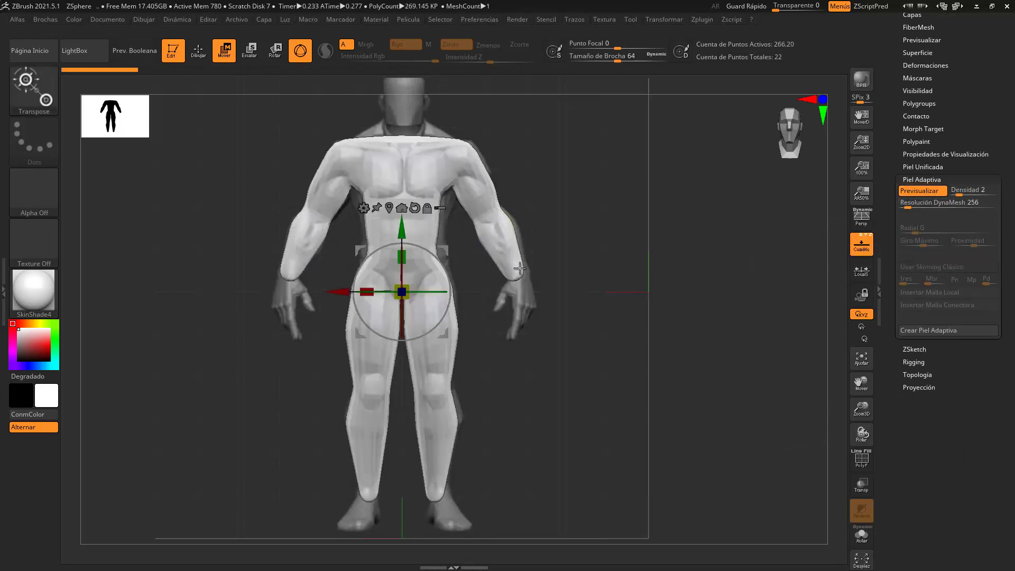
left_click(857, 242)
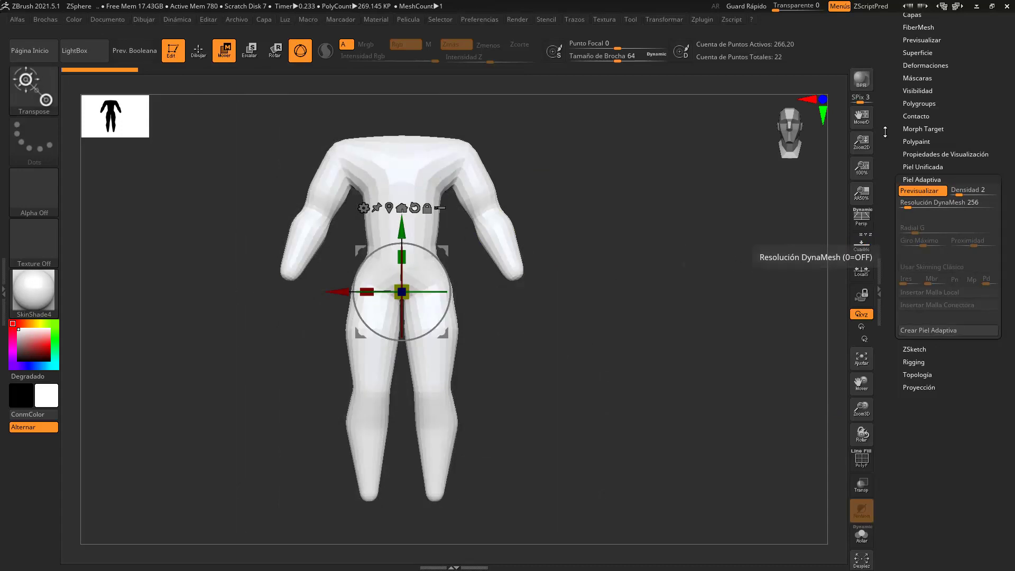
Step: Create the adaptive skin mesh, make Skin_ZSphere_1 the active tool and show its SubTool list
scroll(909, 211, "up", 5)
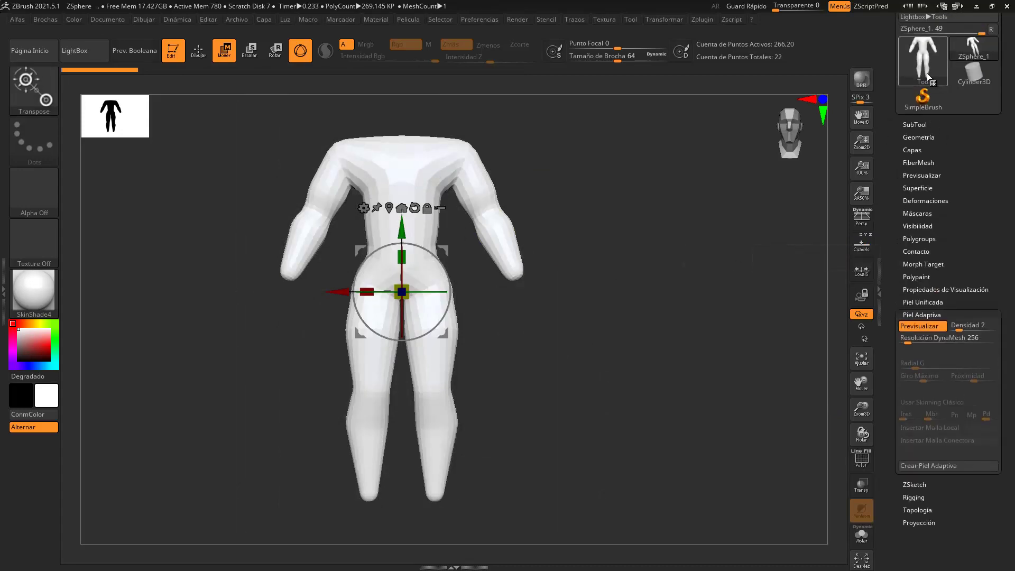
mouse_move(934, 67)
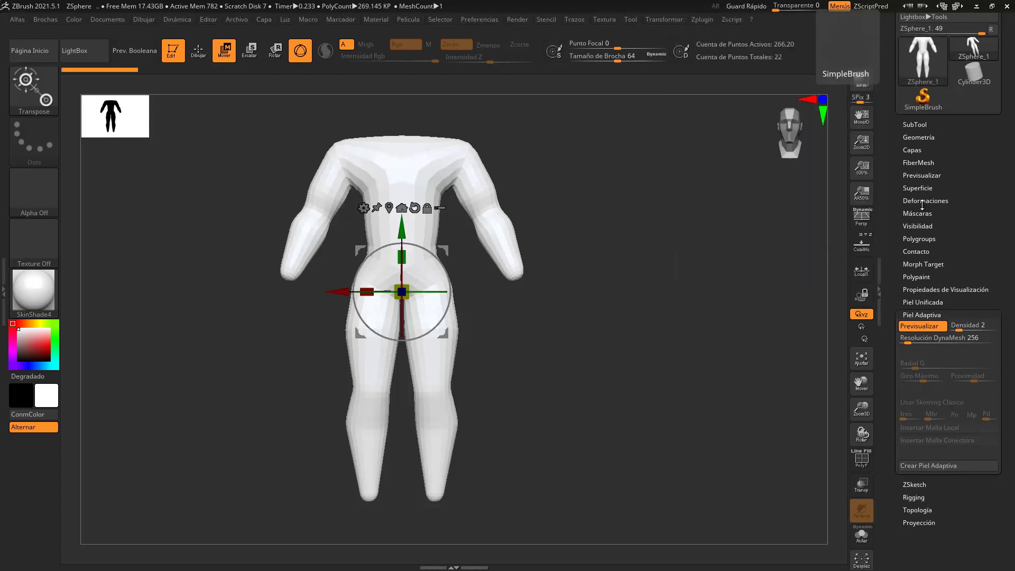
left_click(941, 465)
mouse_move(965, 60)
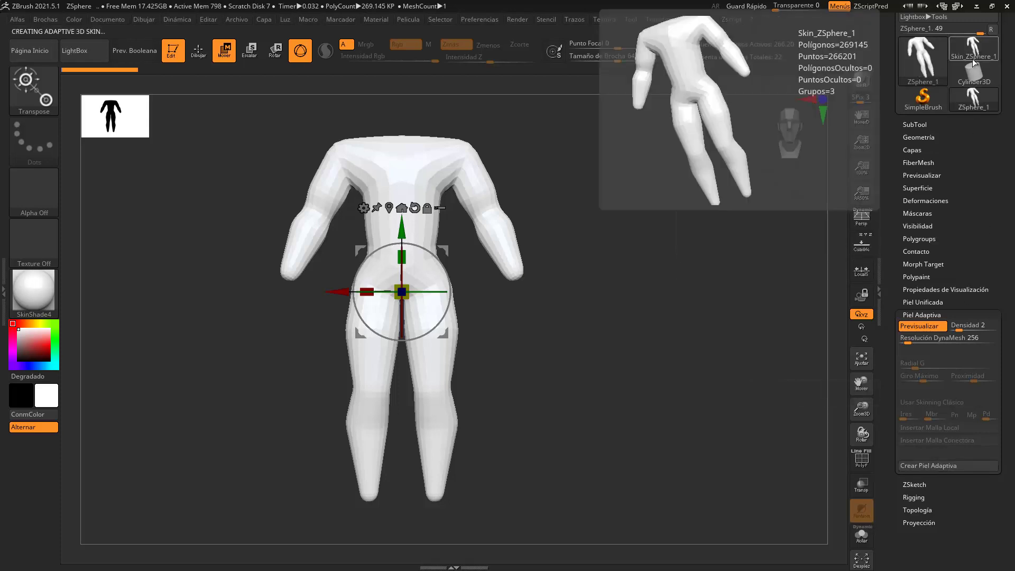
left_click(976, 52)
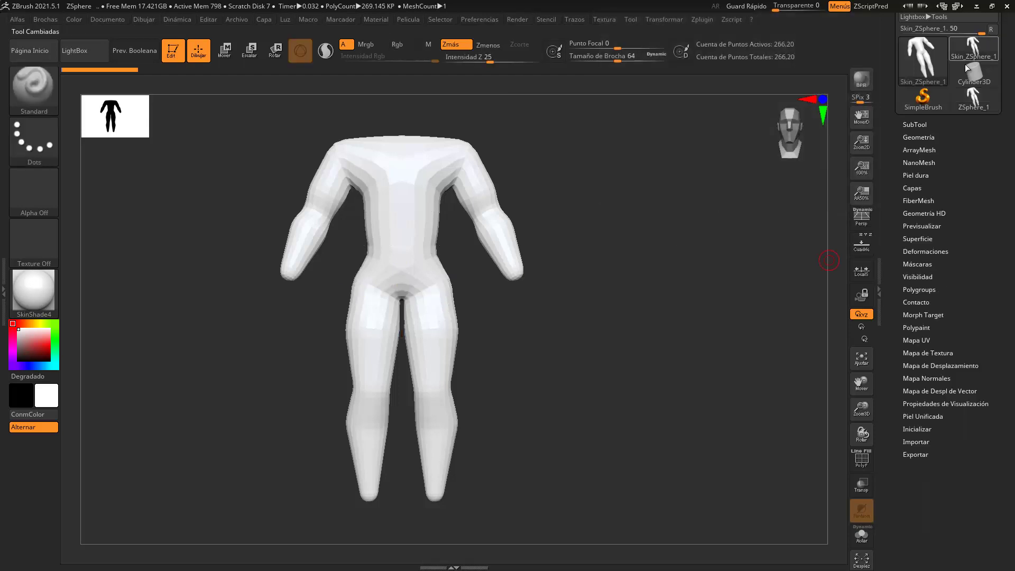
left_click(913, 124)
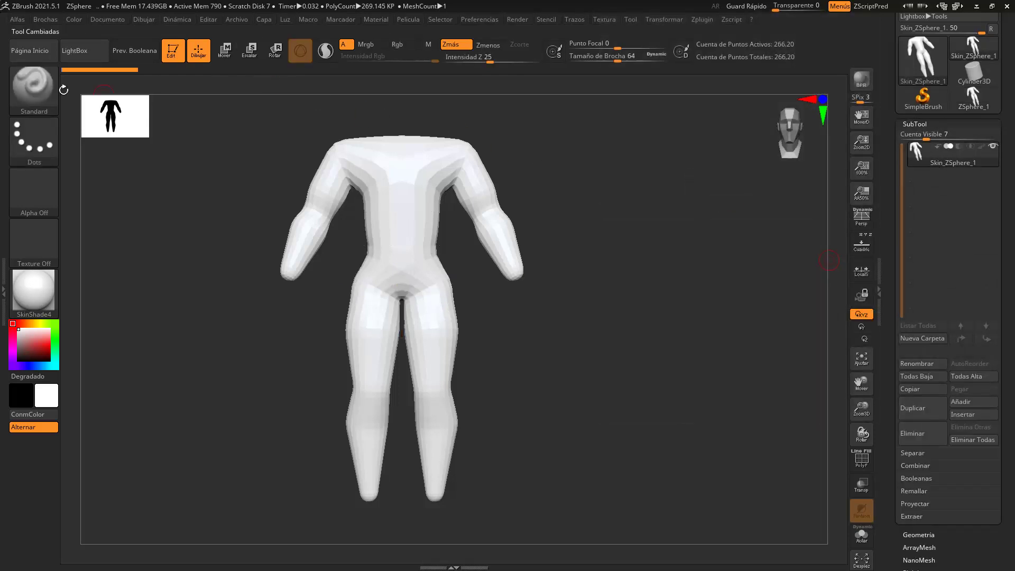
Step: Select the Move Topological brush with a size of about 294 and show the floor grid reference in back view
left_click(40, 83)
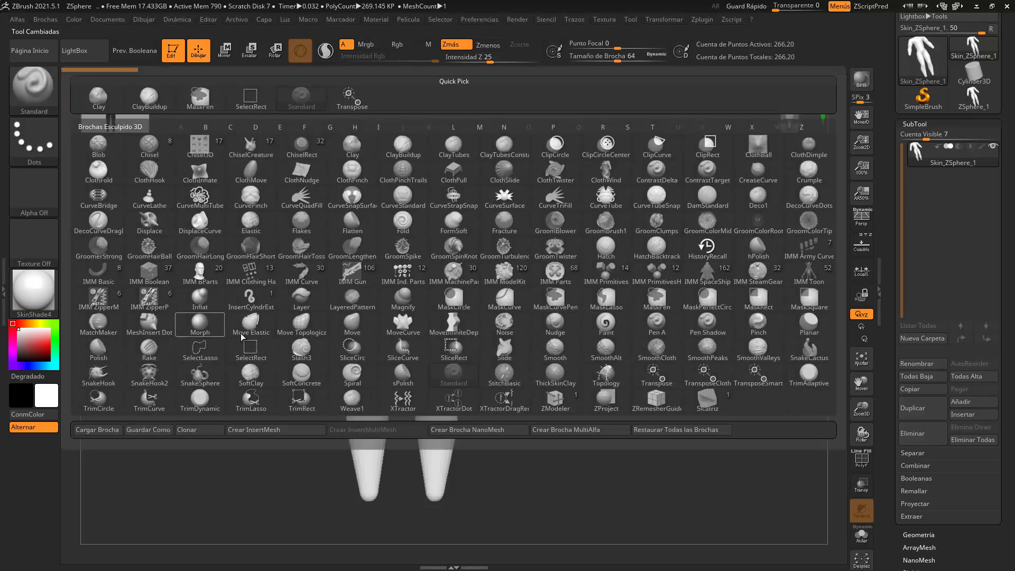
left_click(301, 324)
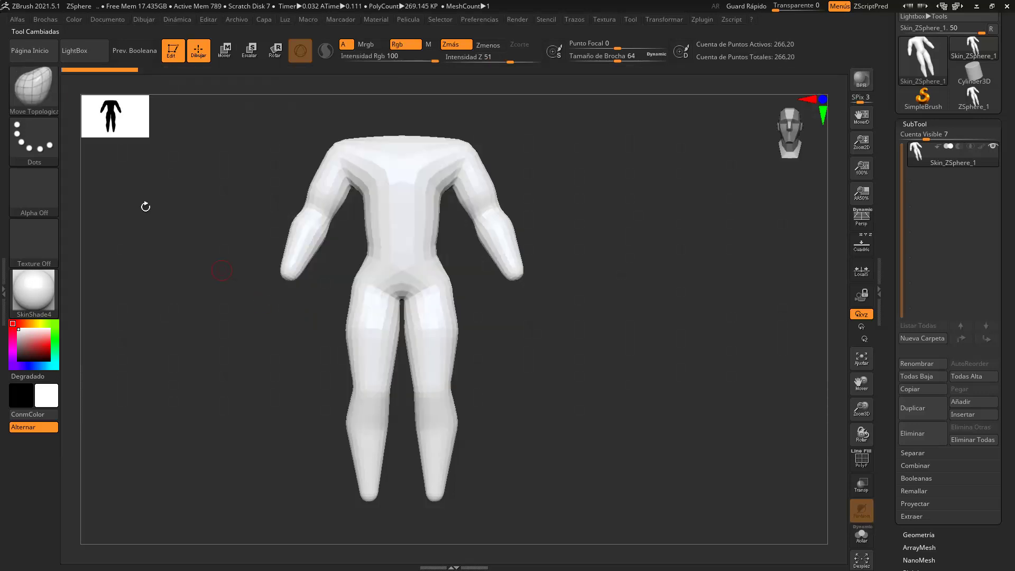
mouse_move(620, 57)
left_mouse_down()
mouse_move(627, 84)
mouse_move(614, 84)
left_mouse_up()
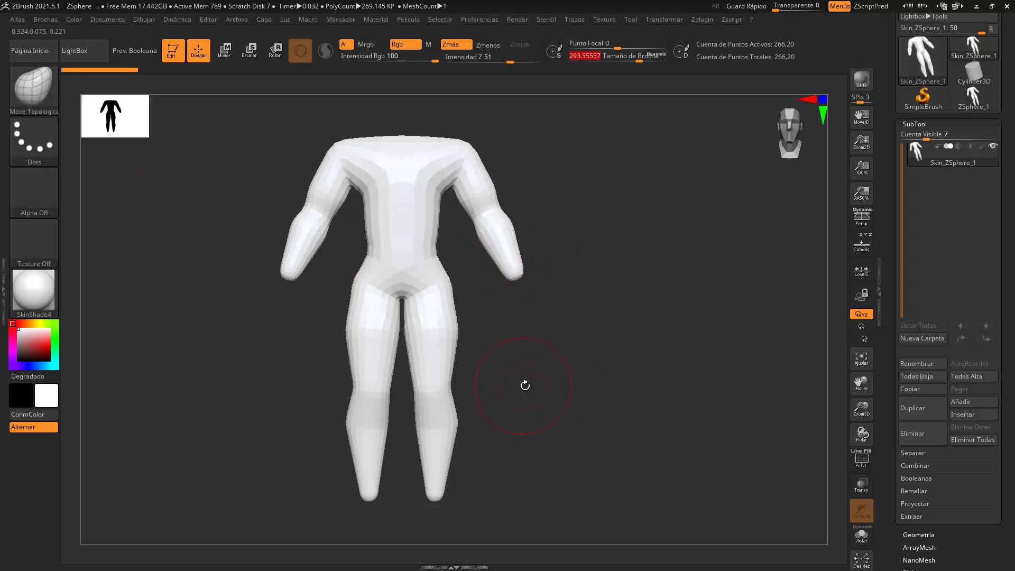
left_click_drag(550, 352, 569, 384, "alt")
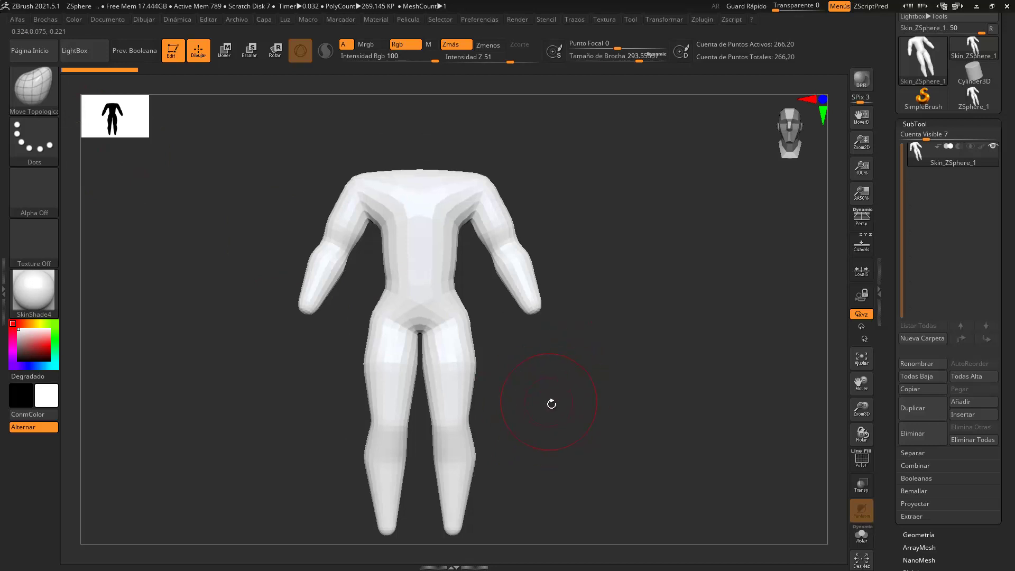
left_click_drag(550, 432, 552, 365)
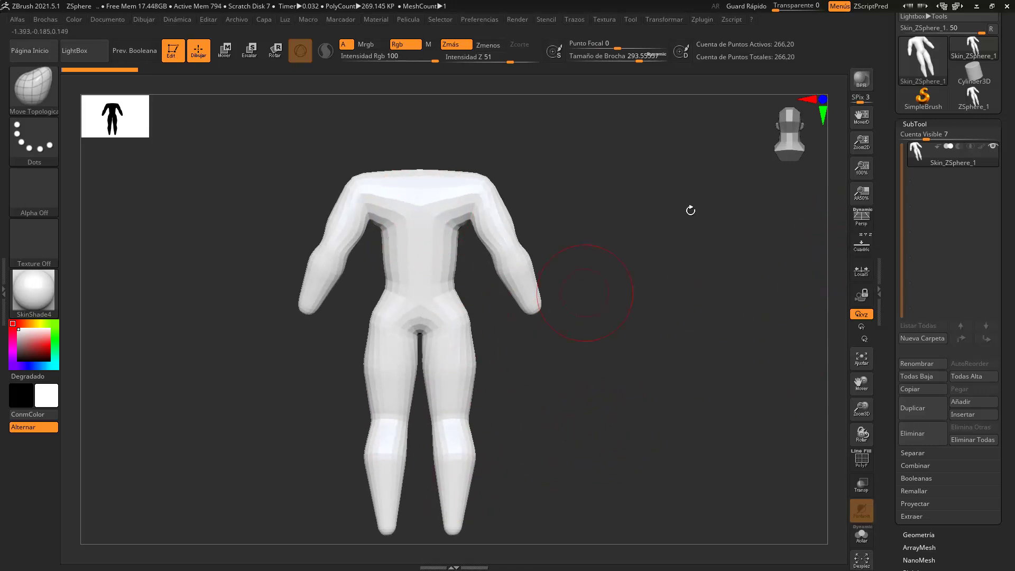
left_click(862, 248)
Step: With the brush size at about 235, pull the sides of the upper back and the armpits outward to the back reference
right_click_drag(656, 236, 664, 277, "ctrl")
right_click_drag(743, 269, 743, 409, "alt")
left_click_drag(638, 59, 634, 58)
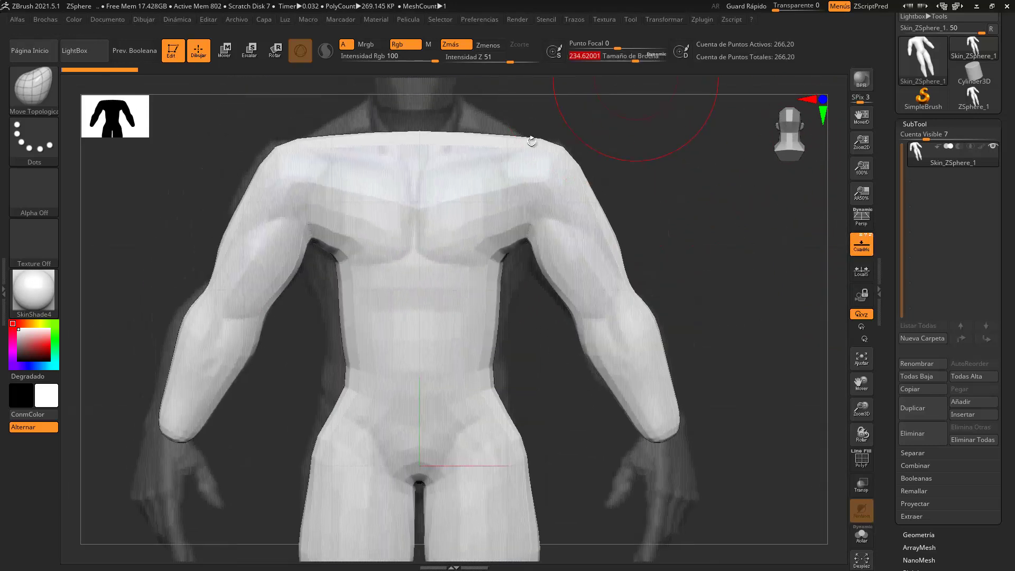
left_click_drag(363, 246, 329, 269)
left_click_drag(349, 226, 306, 246)
left_click_drag(357, 281, 326, 296)
left_click_drag(309, 236, 295, 241)
left_click_drag(341, 290, 322, 303)
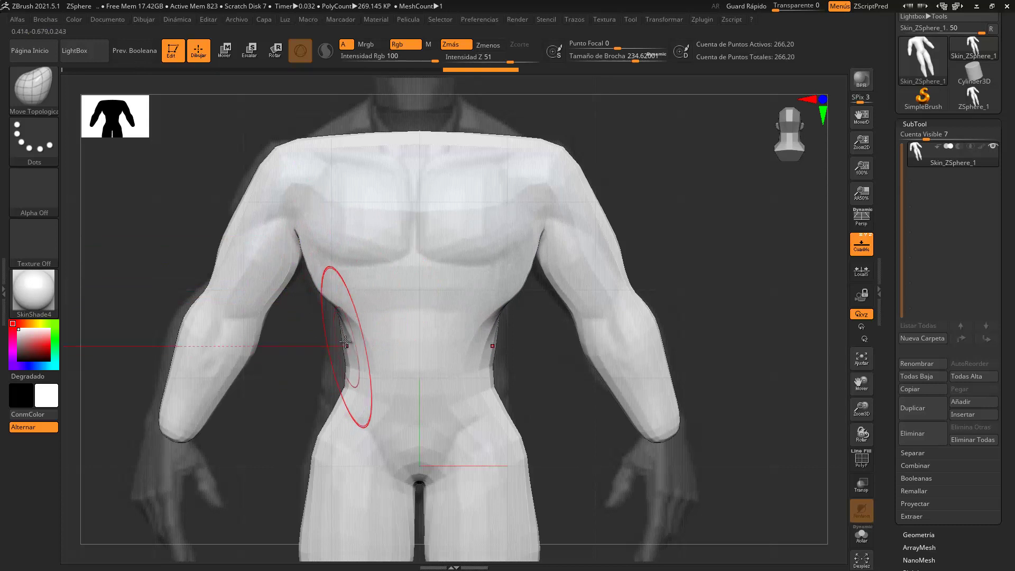
Step: Widen the waist and refine the torso outline up to the armpits against the back reference
left_click_drag(350, 358, 317, 384)
mouse_move(333, 313)
left_mouse_down()
mouse_move(316, 309)
mouse_move(310, 269)
left_mouse_up()
left_click_drag(304, 222, 297, 217)
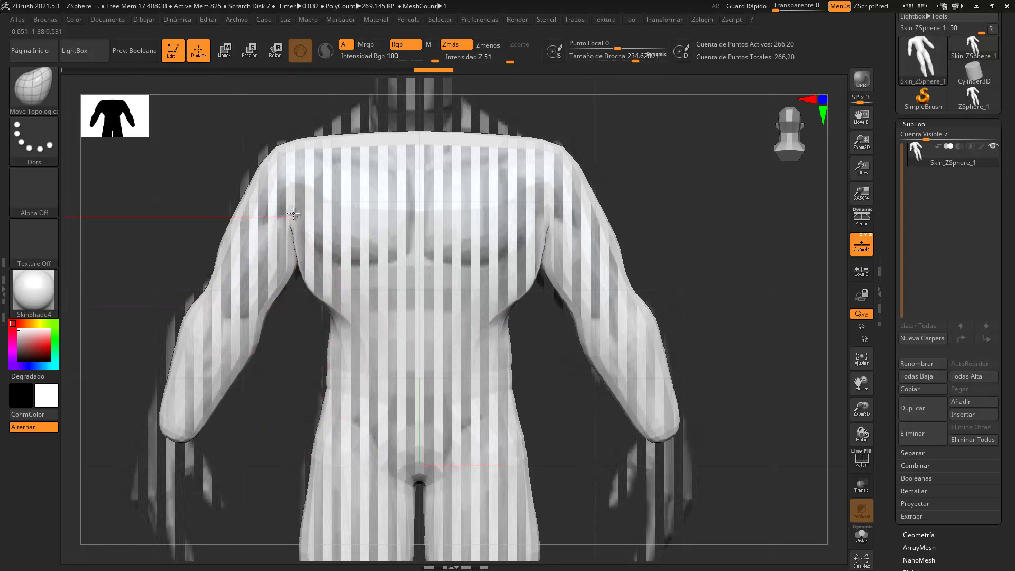
Step: In side view, push in the lower back, bring the front of the hips forward and pull out the buttocks to match the reference
left_click_drag(732, 293, 668, 306)
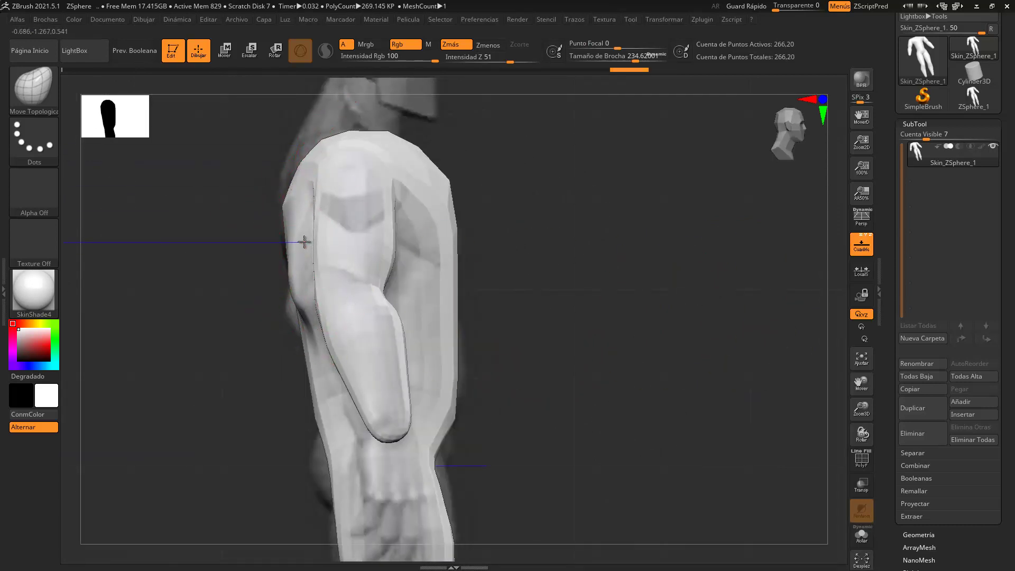
left_click_drag(310, 378, 326, 377)
left_click_drag(299, 307, 324, 335)
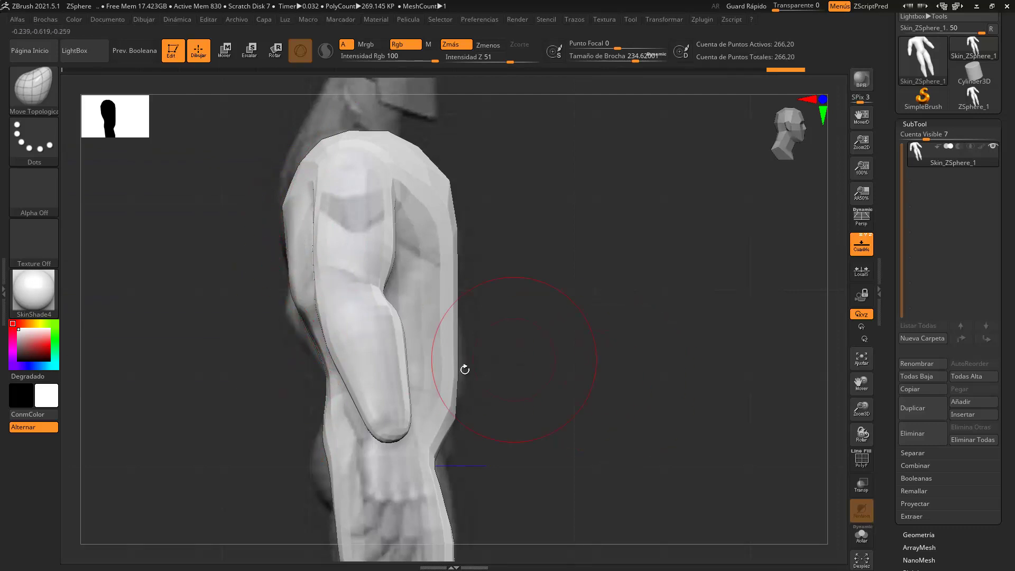
left_click_drag(432, 462, 461, 461)
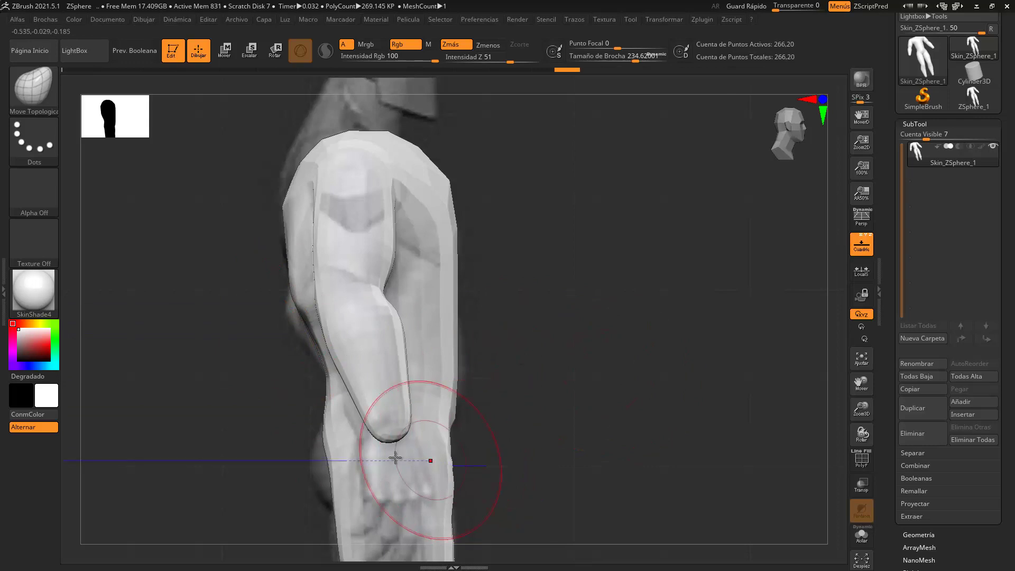
mouse_move(335, 467)
left_mouse_down()
mouse_move(292, 474)
mouse_move(270, 462)
mouse_move(296, 422)
left_mouse_up()
Step: With the brush size at about 342, adjust the shoulders and arms against the back reference
mouse_move(492, 484)
left_mouse_down()
mouse_move(504, 462)
mouse_move(495, 401)
mouse_move(483, 357)
mouse_move(466, 364)
mouse_move(507, 391)
mouse_move(548, 396)
left_mouse_up()
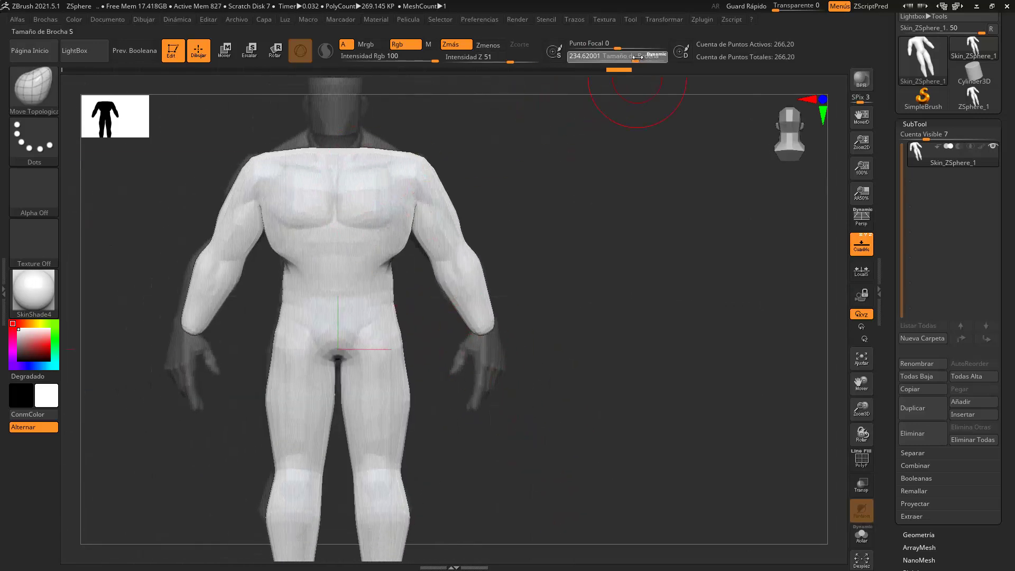
left_click_drag(637, 59, 641, 59)
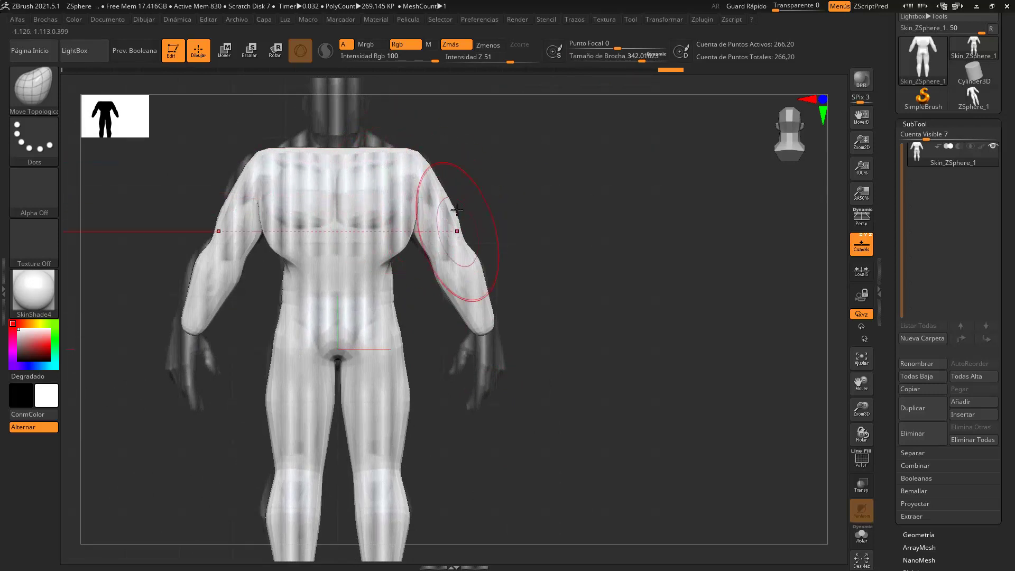
left_click_drag(433, 245, 428, 247)
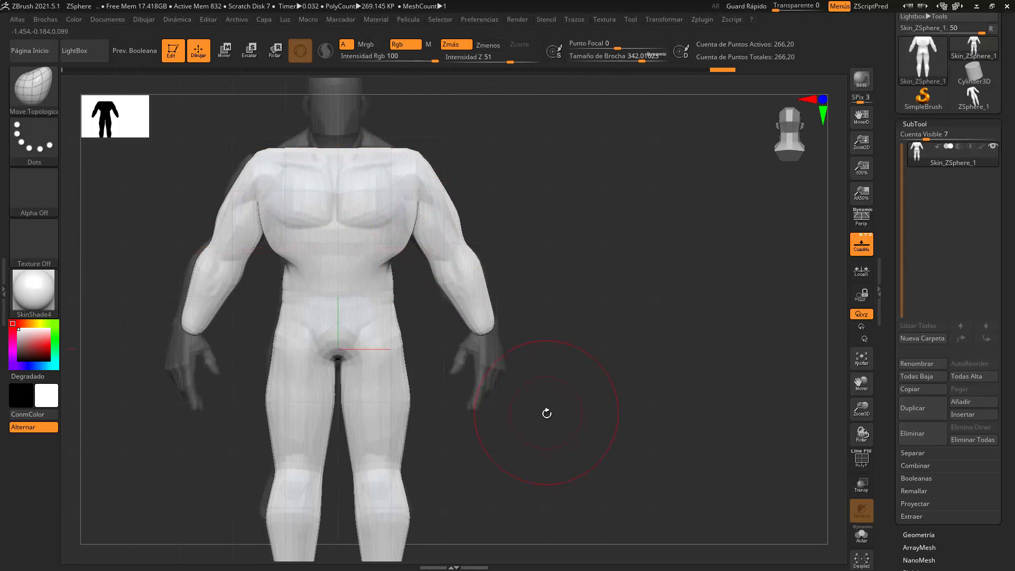
Step: Reshape the calves, knees and ankles to follow the reference legs in back and side views
left_click_drag(524, 479, 547, 290, "alt")
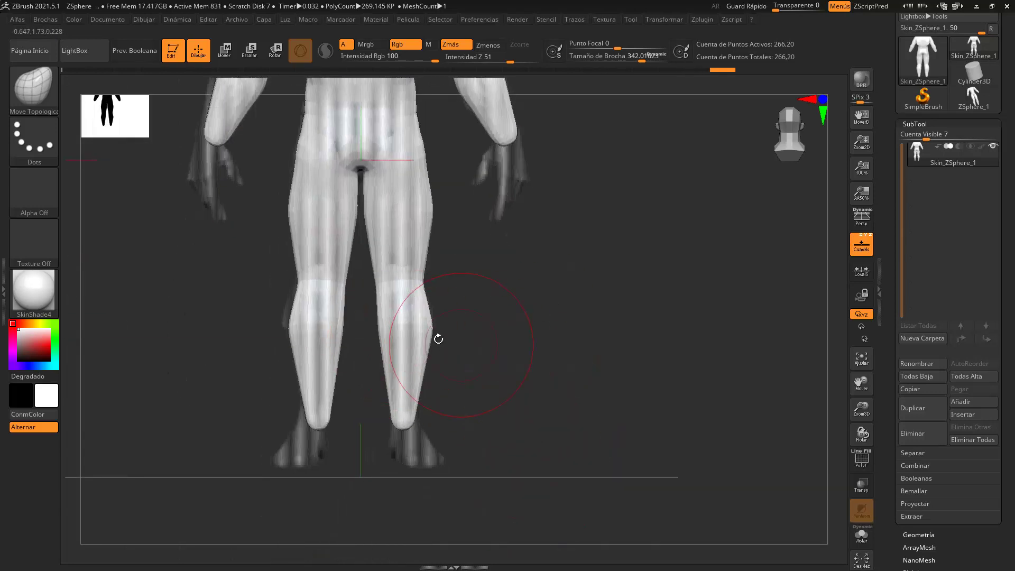
mouse_move(424, 326)
left_mouse_down()
mouse_move(442, 319)
mouse_move(380, 332)
left_mouse_up()
left_click_drag(536, 371, 404, 331)
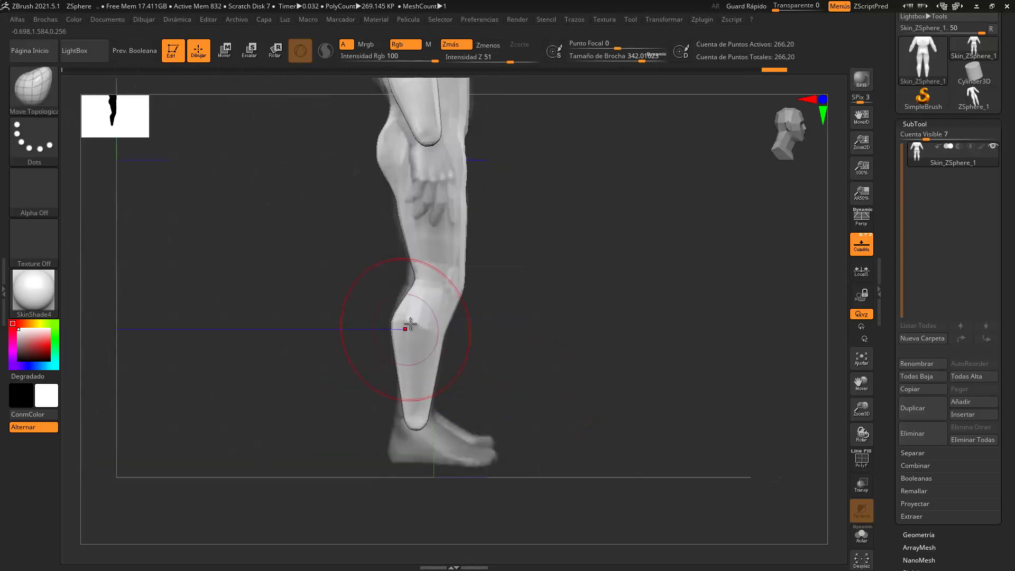
left_click_drag(411, 276, 406, 277)
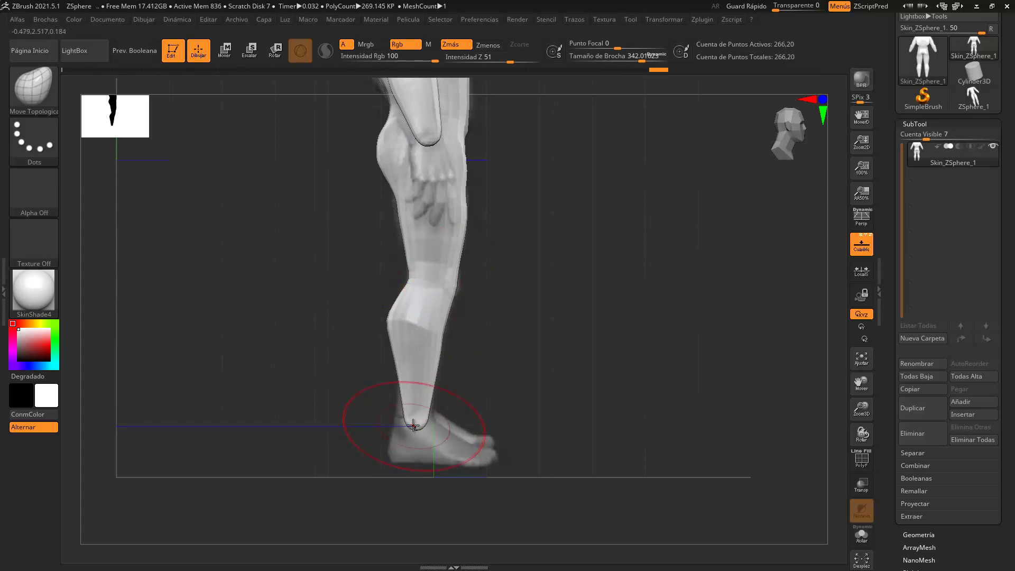
mouse_move(427, 388)
left_mouse_down("shift")
mouse_move(471, 407)
mouse_move(446, 396)
mouse_move(396, 338)
mouse_move(437, 378)
left_mouse_up("shift")
Step: Adjust the hip contour and the inner upper arms against the front reference
left_click_drag(345, 352, 342, 478, "alt")
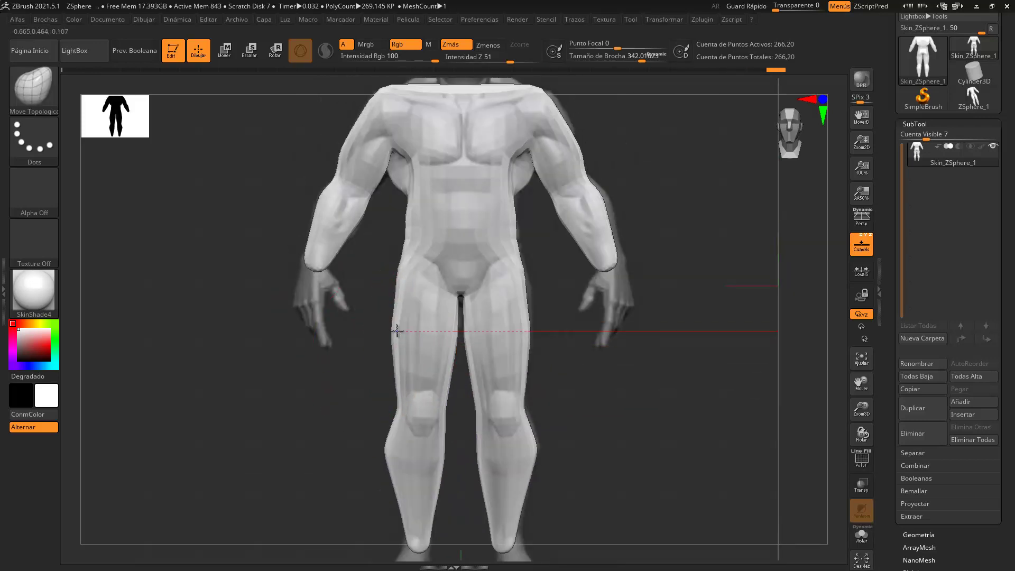
left_click_drag(405, 258, 410, 253)
left_click_drag(414, 145, 412, 153)
Step: With the brush size at about 227, form the pectoral mass on the front of the chest and hide the floor grid reference
left_click_drag(708, 231, 700, 406, "alt")
left_click_drag(633, 238, 661, 306, "alt")
left_click_drag(640, 60, 637, 59)
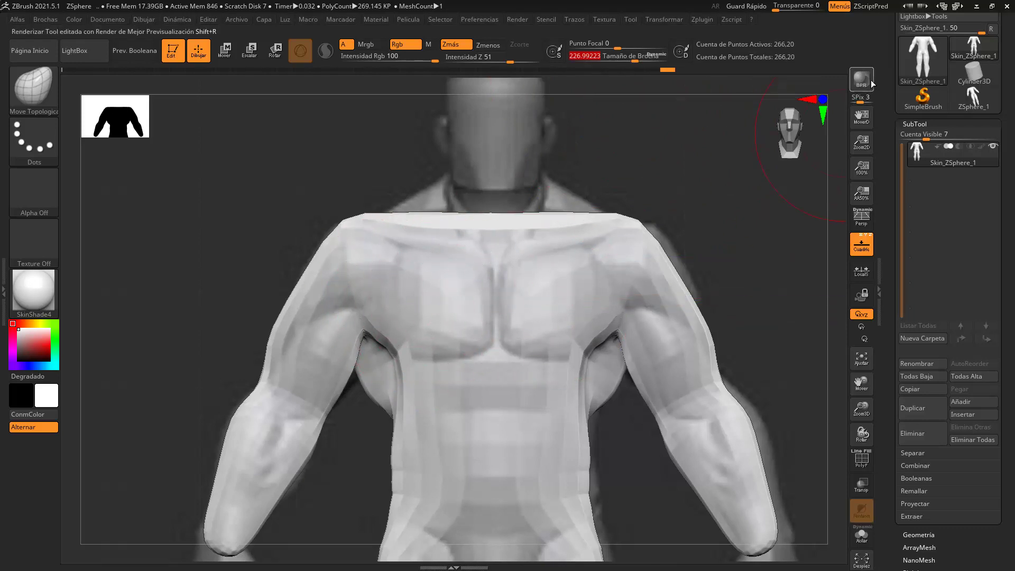
left_click_drag(382, 318, 345, 341)
left_click_drag(430, 388, 434, 357)
mouse_move(407, 303)
left_mouse_down()
mouse_move(393, 336)
mouse_move(430, 340)
mouse_move(439, 359)
mouse_move(468, 364)
left_mouse_up()
left_click(862, 244)
mouse_move(402, 319)
left_mouse_down()
mouse_move(421, 340)
mouse_move(467, 340)
left_mouse_up()
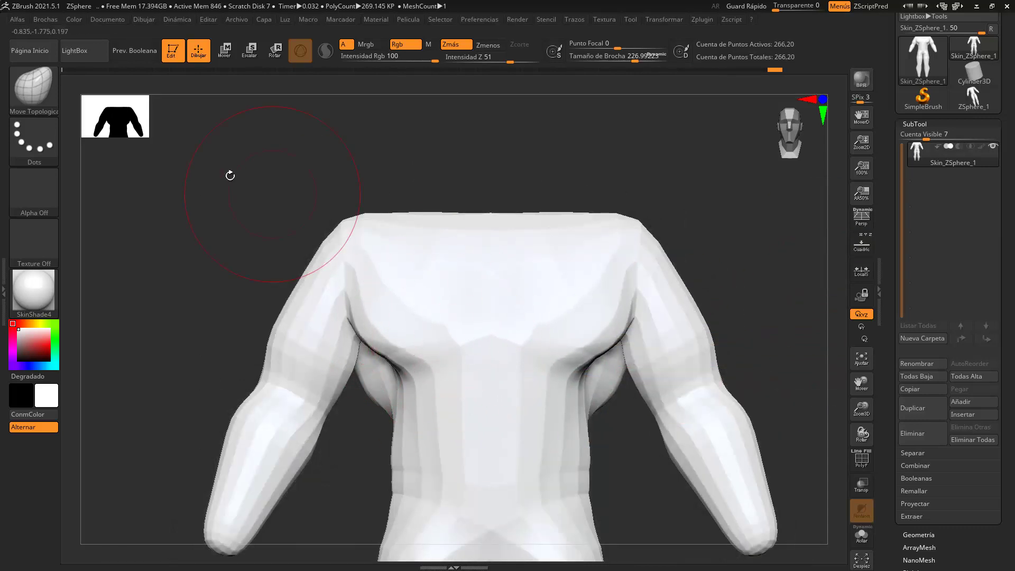
Step: Carve the sternum line, the lower pectoral creases and the collarbone area with the DamStandard brush at a size of about 97
left_click(48, 90)
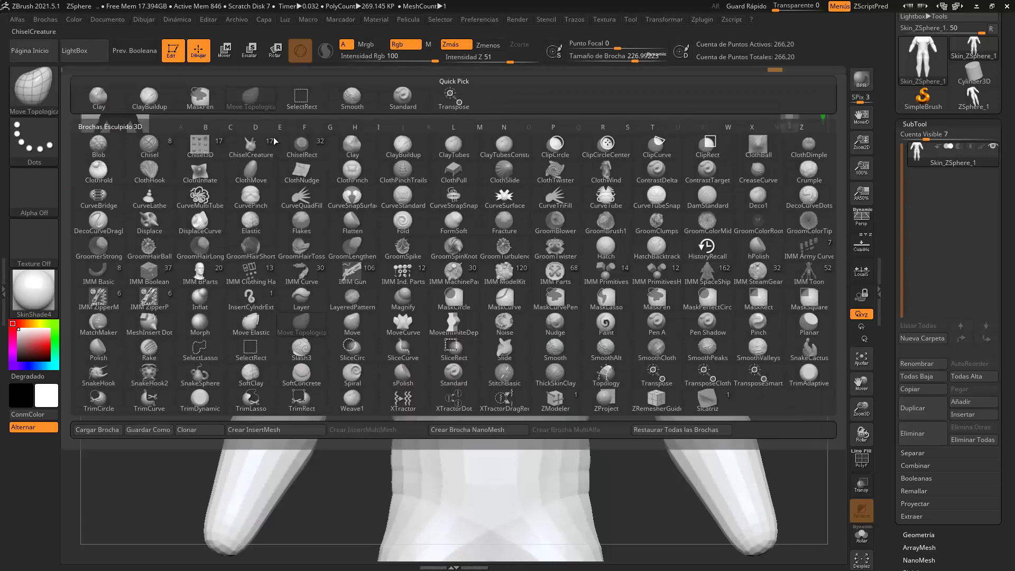
left_click(715, 199)
left_click_drag(638, 56, 622, 61)
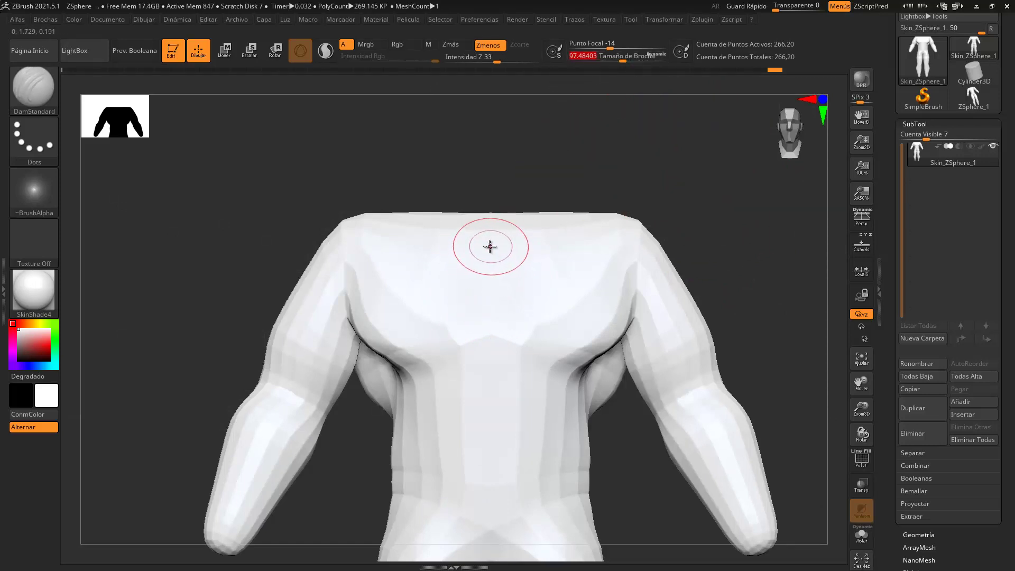
left_click_drag(492, 276, 487, 358)
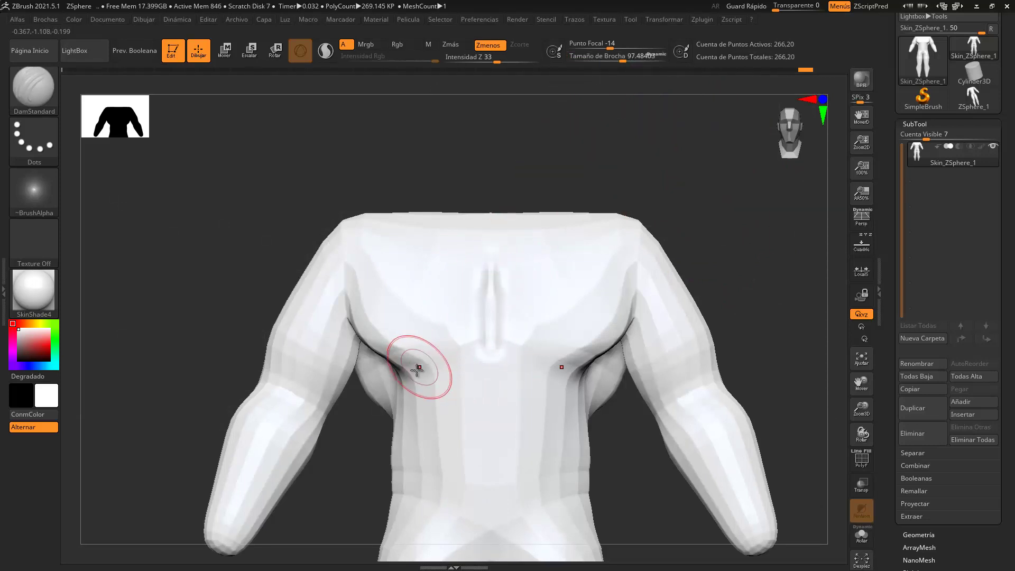
mouse_move(423, 362)
left_mouse_down()
mouse_move(488, 345)
mouse_move(490, 328)
left_mouse_up()
left_click_drag(488, 251, 465, 243)
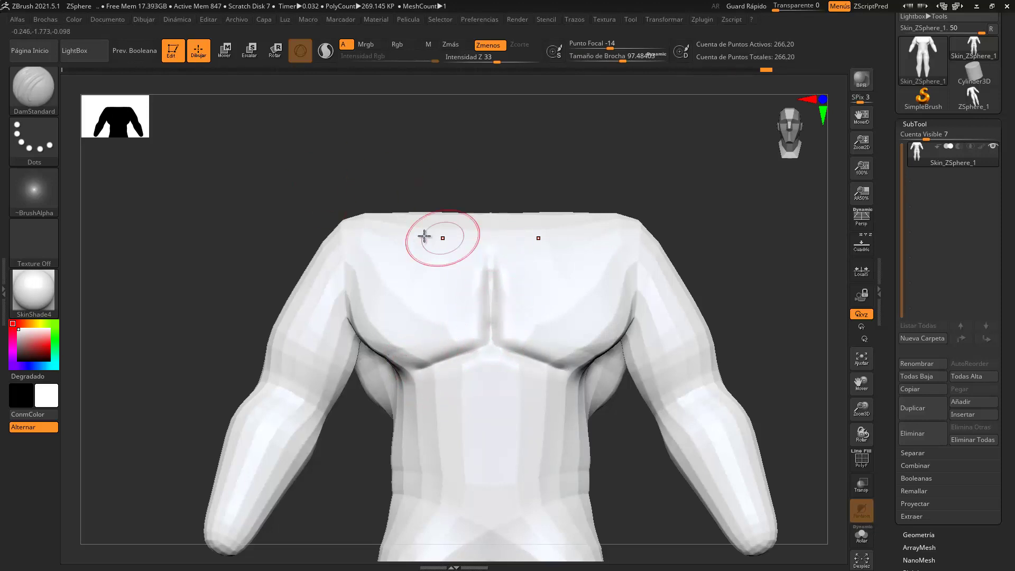
Step: Refine the pectoral volume and smooth the area beneath it with the Move Topological brush at a size of about 205
left_click(33, 88)
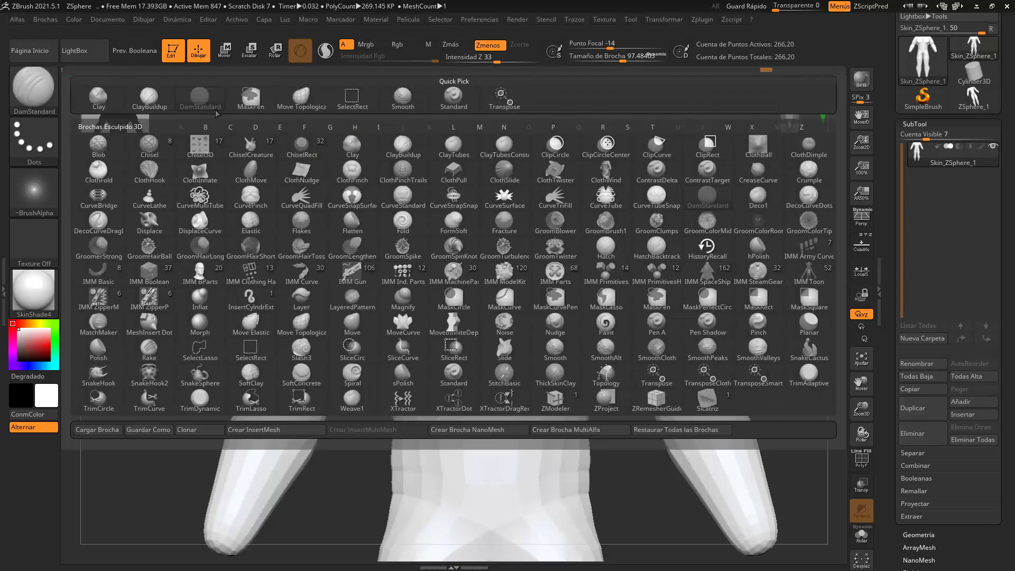
left_click(302, 98)
left_click_drag(624, 58, 633, 58)
mouse_move(747, 264)
left_mouse_down()
mouse_move(716, 298)
mouse_move(715, 285)
left_mouse_up()
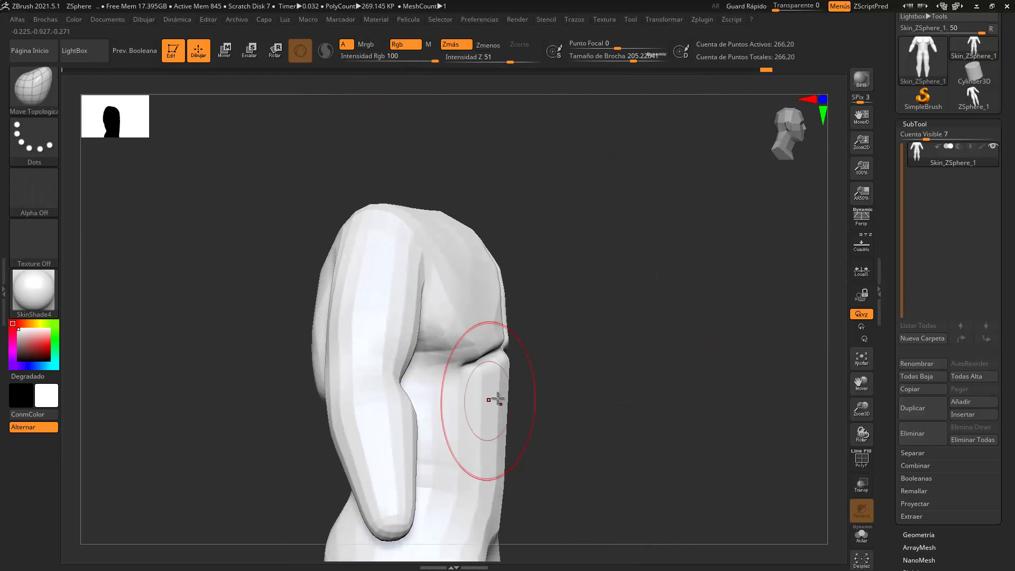
mouse_move(487, 290)
left_mouse_down()
mouse_move(475, 283)
mouse_move(500, 308)
left_mouse_up()
left_click_drag(500, 392, 500, 364, "shift")
left_click_drag(608, 401, 528, 396)
left_click_drag(522, 374, 532, 373, "shift")
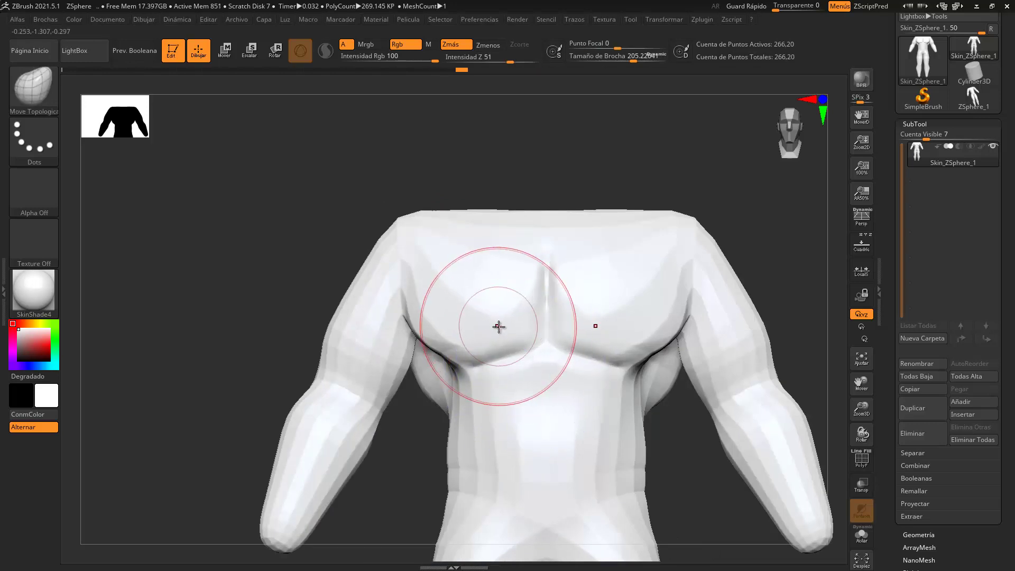
Step: Adjust the sides of the waist and ribcage in front view
left_click_drag(676, 471, 631, 326, "alt")
left_click_drag(423, 295, 435, 290)
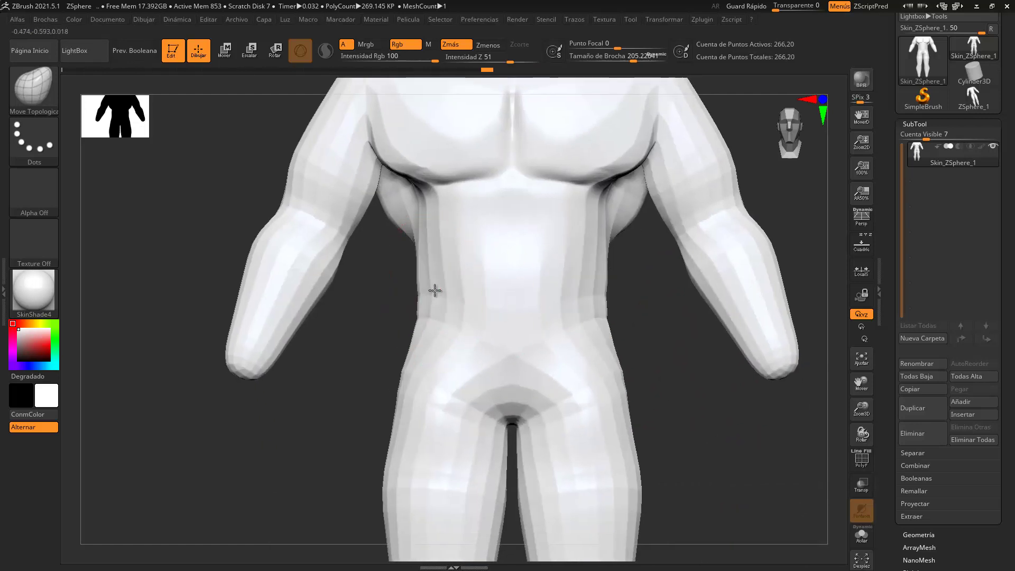
left_click_drag(429, 195, 418, 198)
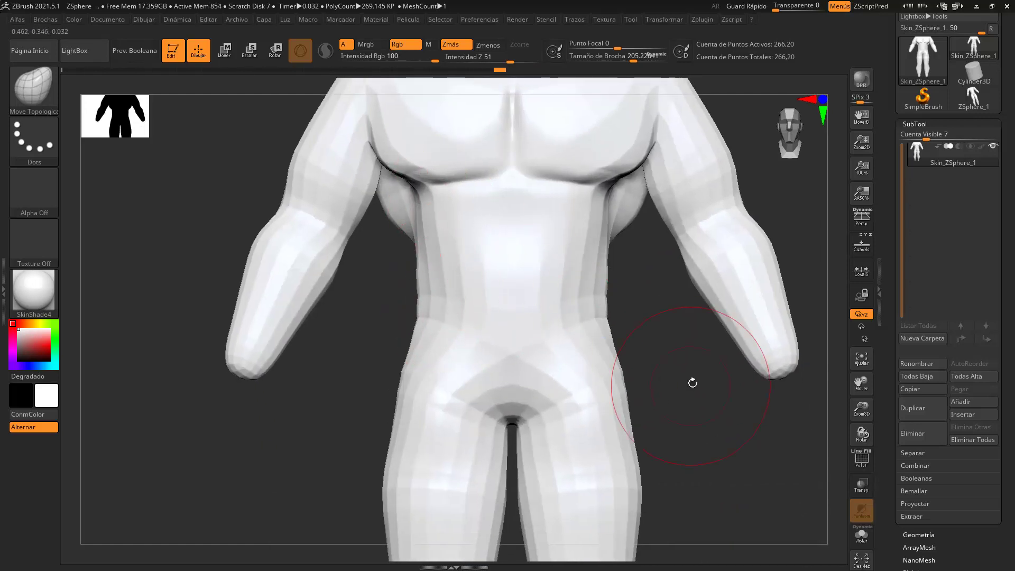
Step: Raise the top of the shoulders toward the neck to form the trapezius slope in front and back views
left_click_drag(687, 381, 668, 460, "alt")
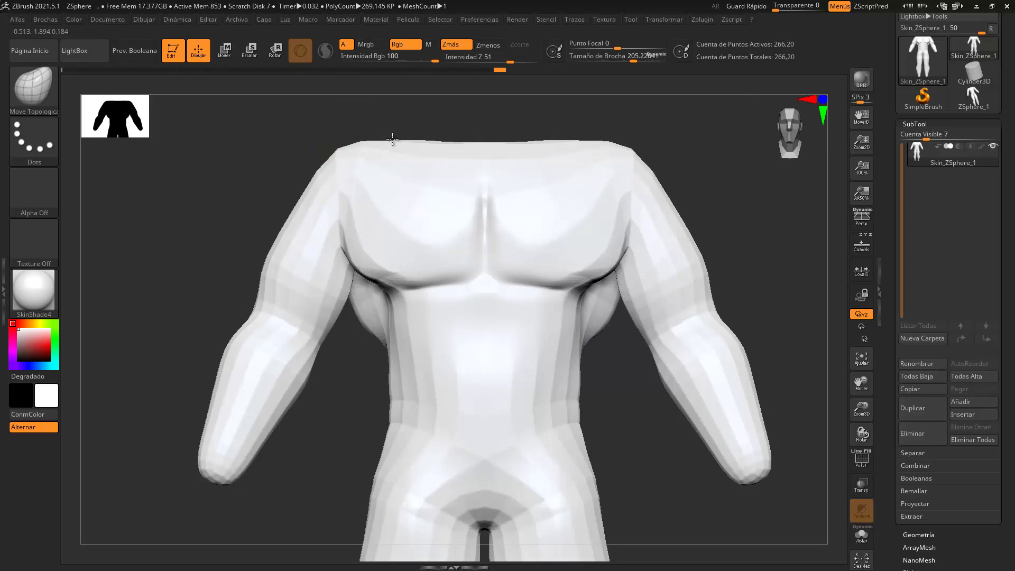
left_click_drag(705, 204, 585, 210)
left_click_drag(639, 283, 626, 313)
left_click_drag(599, 264, 692, 347, "alt")
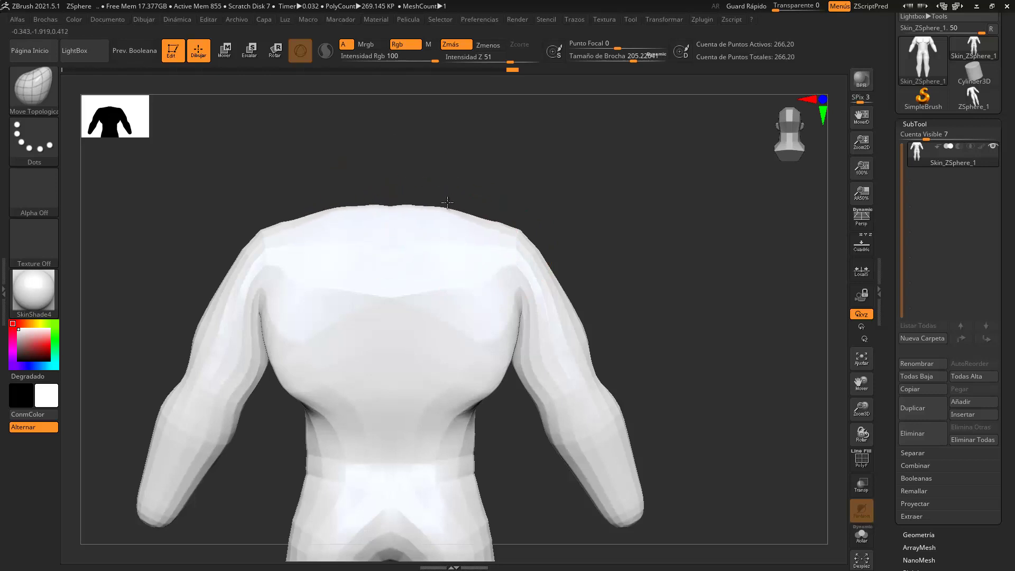
Step: Shape the upper back and rear shoulder volume from the side and three-quarter back views
left_click_drag(722, 312, 689, 308)
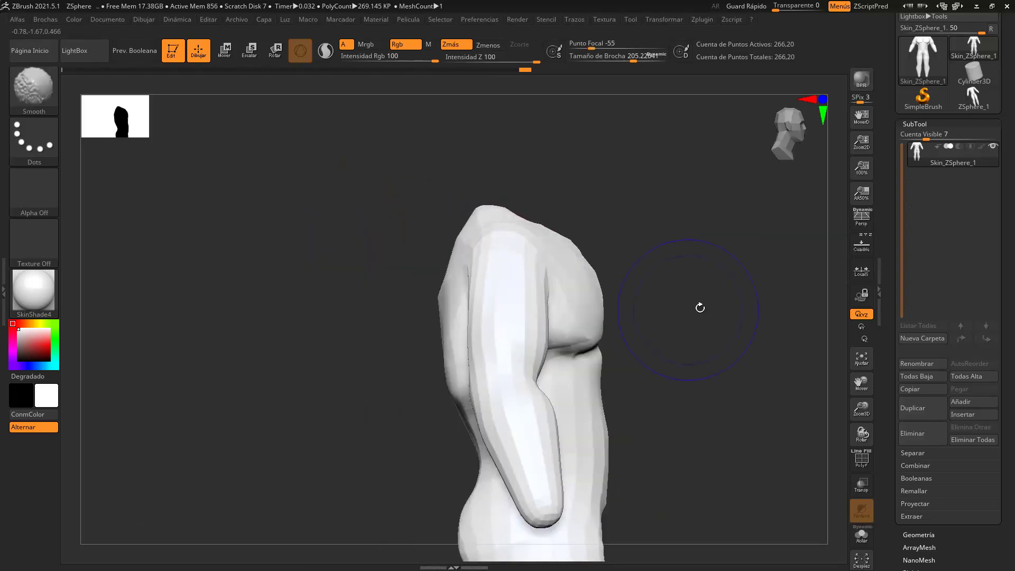
left_click_drag(550, 193, 434, 224)
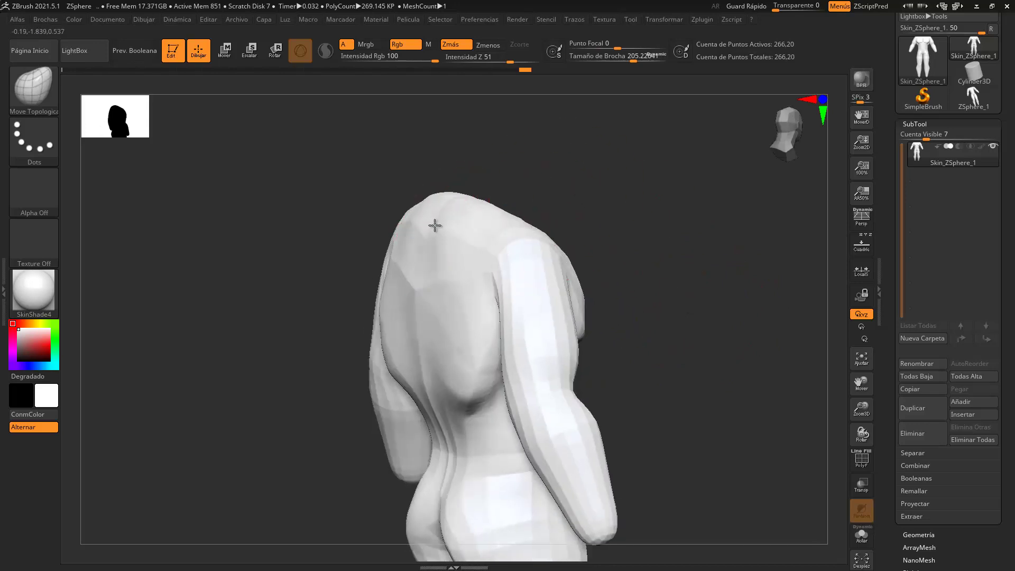
right_click_drag(489, 224, 539, 198)
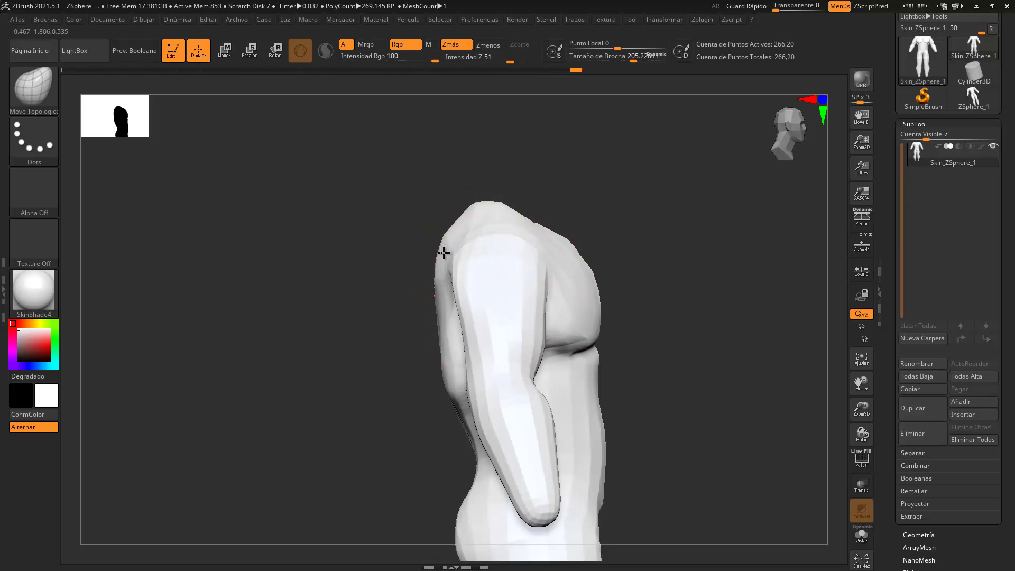
right_click_drag(681, 431, 658, 338, "alt")
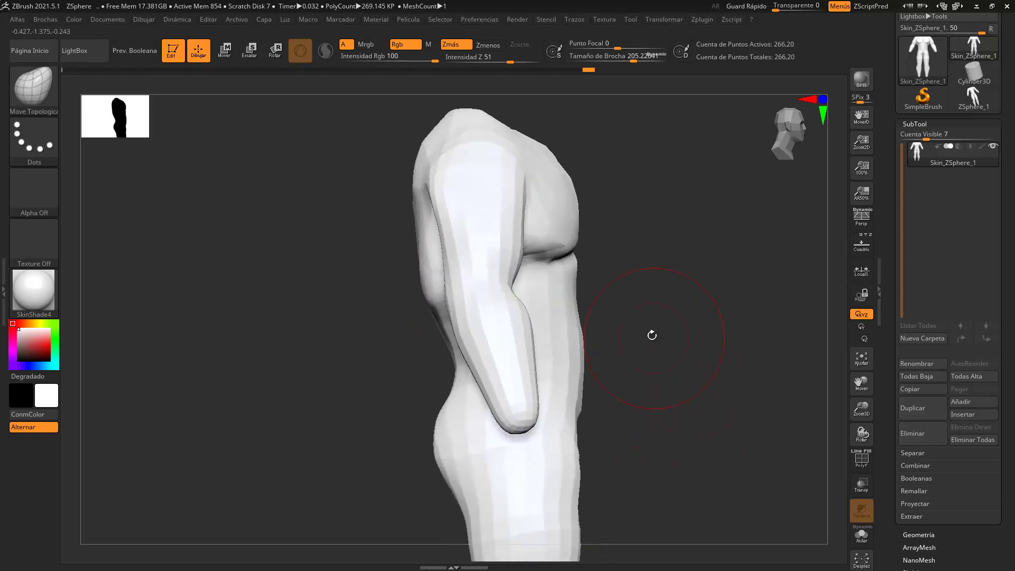
Step: Adjust the upper back contour from the side with a brush size of about 322 and display the reference images
left_click_drag(633, 57, 641, 57)
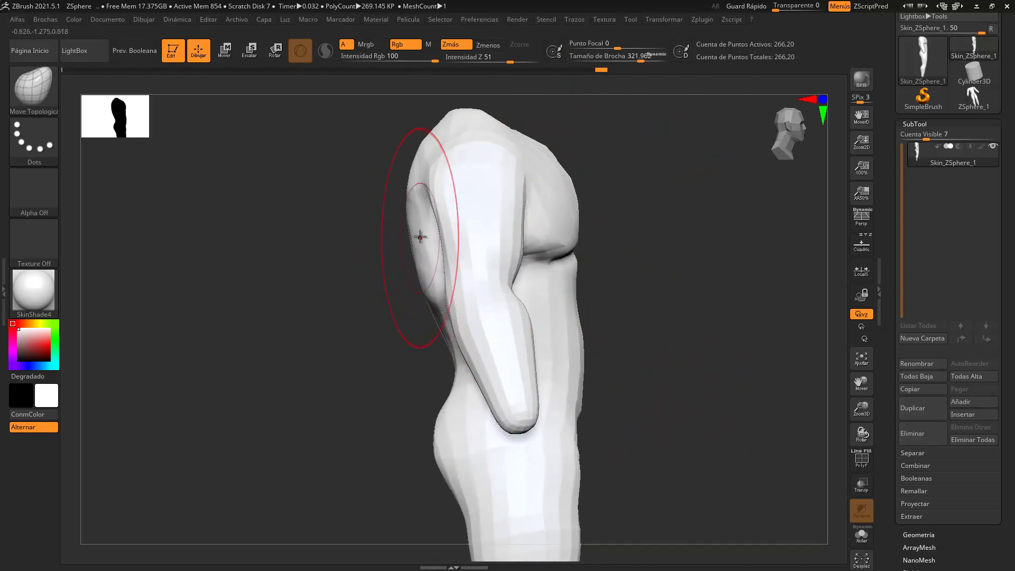
right_click_drag(636, 410, 519, 308, "alt")
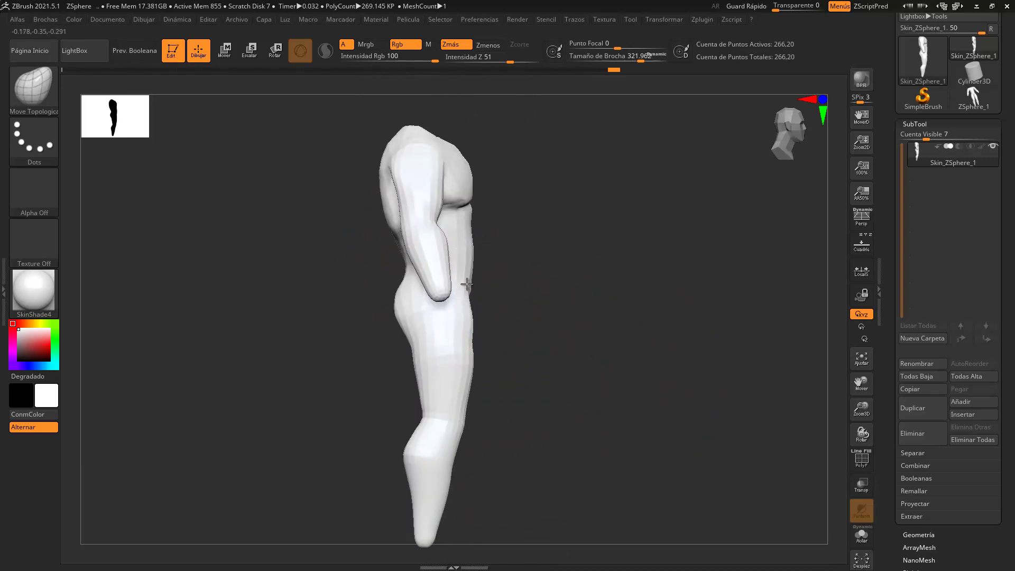
right_click_drag(555, 286, 555, 326, "alt")
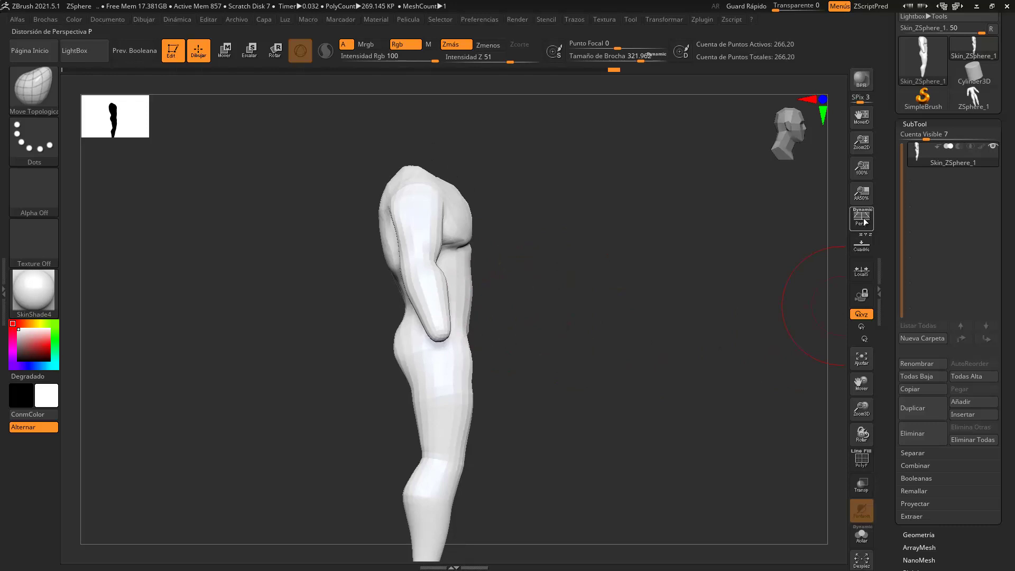
left_click(861, 244)
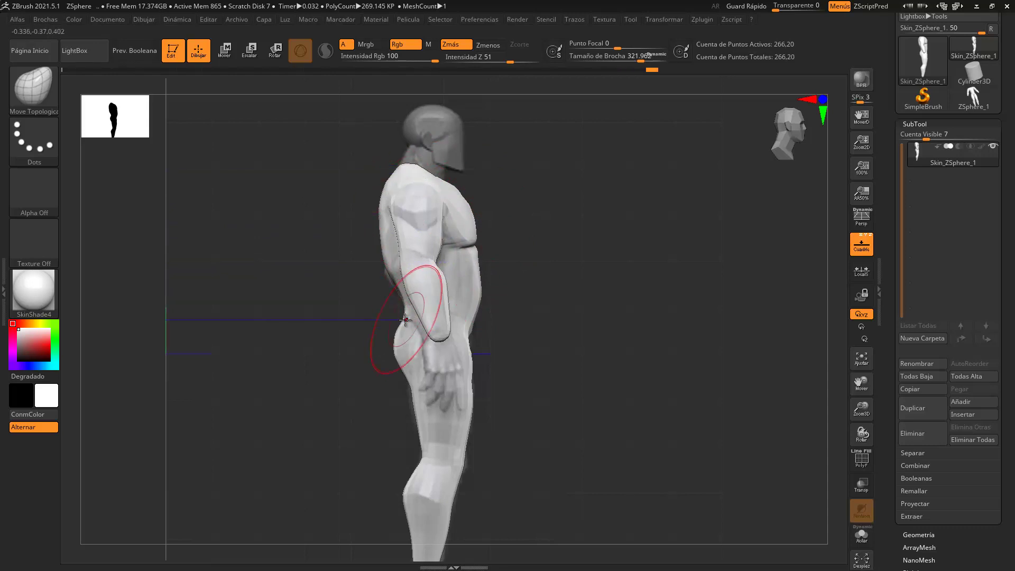
Step: Fit the back of the thigh above the knee to the side reference with a brush size of about 149
left_click_drag(557, 432, 556, 299, "alt")
left_click_drag(638, 56, 627, 54)
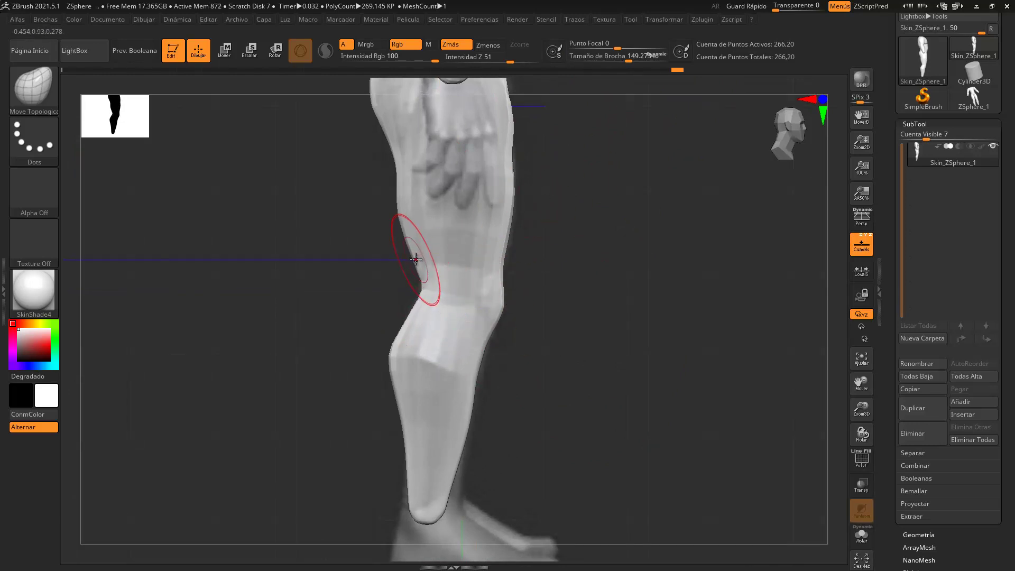
left_click_drag(418, 251, 423, 250)
Step: Widen the ankle and reshape and smooth the lower leg to the side reference with a brush size of about 227
left_click_drag(633, 59, 640, 59)
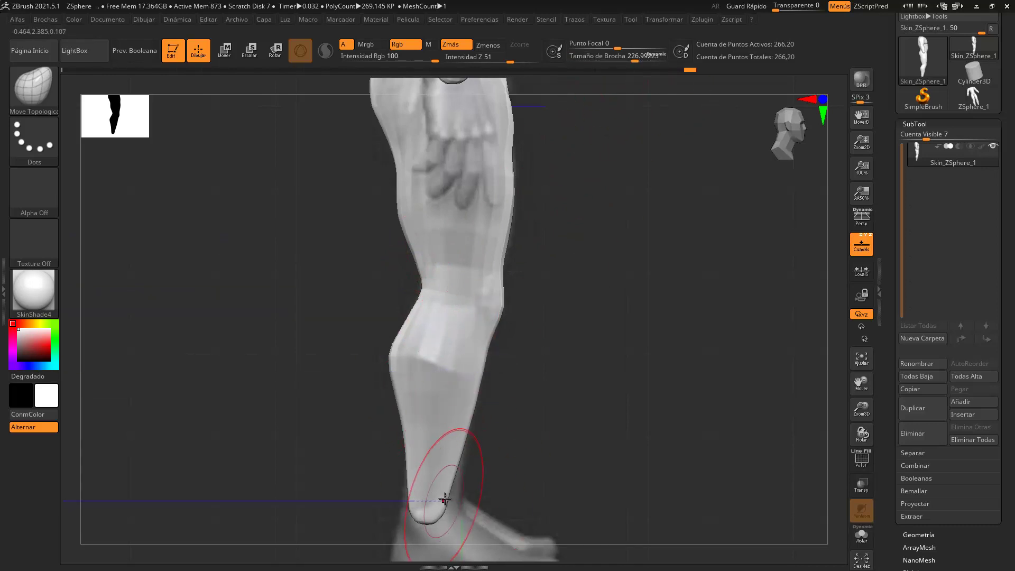
left_click_drag(444, 502, 477, 504)
left_click_drag(415, 496, 405, 494)
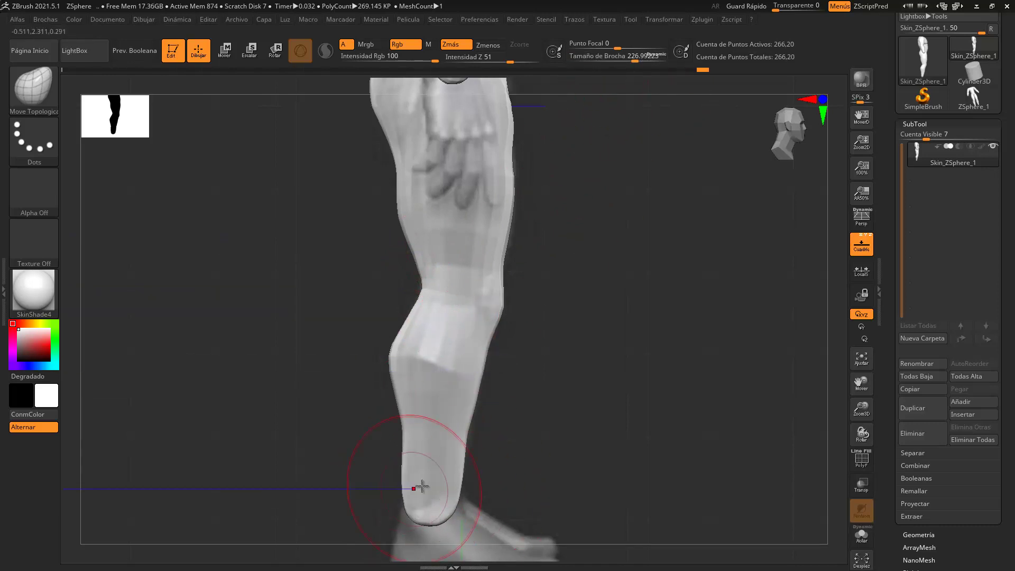
left_click_drag(462, 439, 469, 440)
mouse_move(402, 454)
left_mouse_down()
mouse_move(416, 451)
mouse_move(417, 488)
left_mouse_up()
left_click_drag(463, 443, 469, 416, "shift")
left_click_drag(473, 381, 493, 299, "shift")
Step: Adjust the wrist, elbow and upper arm contours to match the reference in front view
mouse_move(580, 312)
left_mouse_down("alt")
mouse_move(559, 396)
mouse_move(552, 265)
left_mouse_up("alt")
mouse_move(592, 386)
left_mouse_down()
mouse_move(528, 392)
mouse_move(575, 380)
mouse_move(572, 323)
left_mouse_up()
left_click_drag(589, 256, 622, 319)
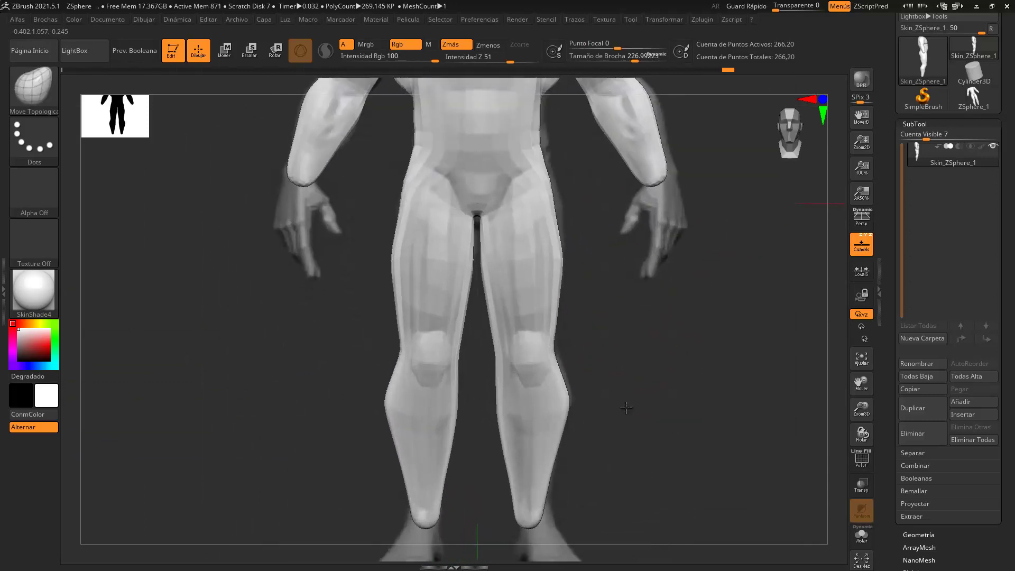
left_click_drag(637, 378, 636, 491, "alt")
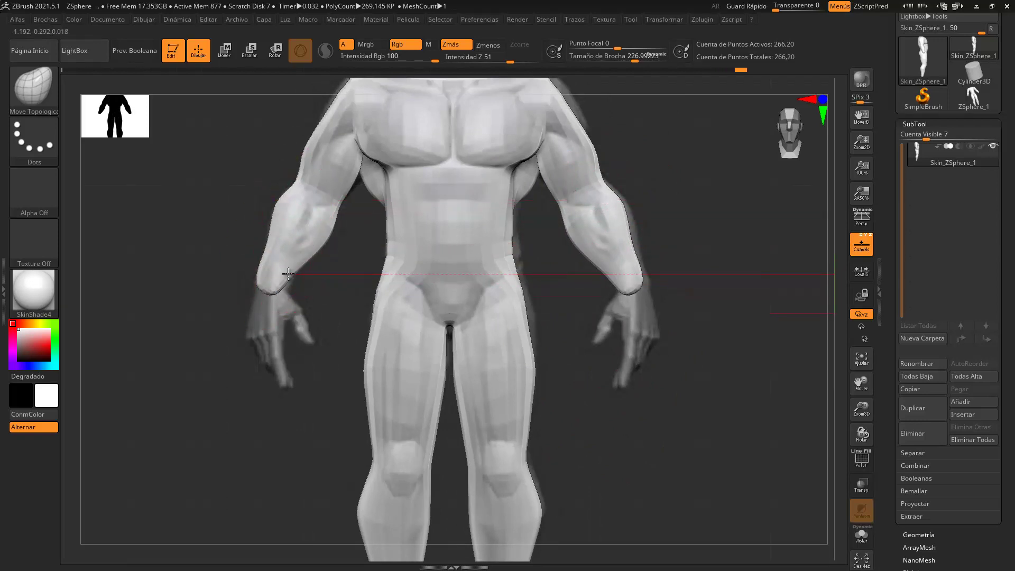
left_click_drag(266, 295, 260, 263)
left_click_drag(334, 301, 312, 364, "alt")
left_click_drag(294, 199, 299, 199)
left_click_drag(313, 163, 299, 161)
mouse_move(295, 198)
left_mouse_down()
mouse_move(305, 195)
mouse_move(304, 164)
left_mouse_up()
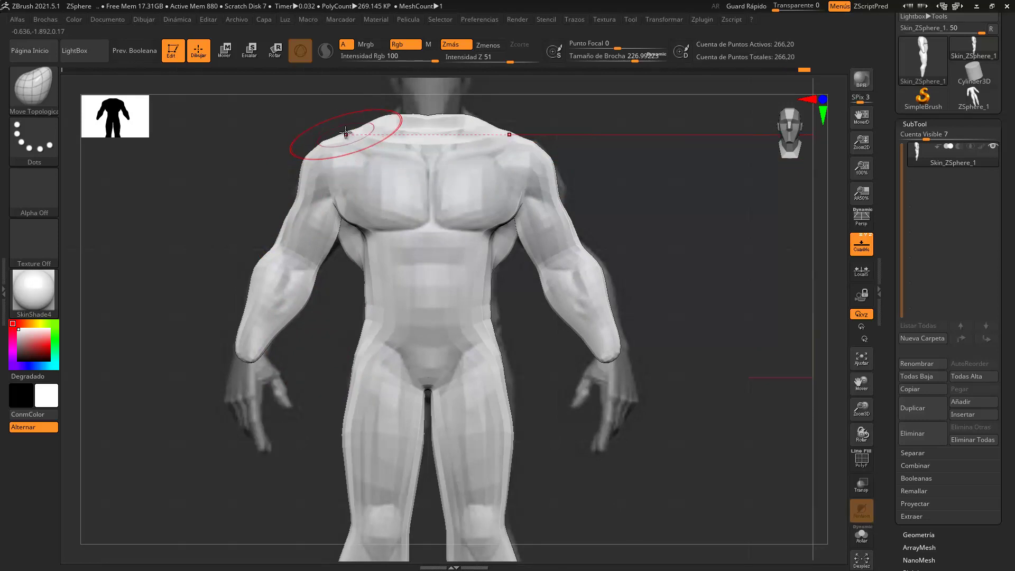
Step: Refine the top of the shoulders and the sides of the waist in front view, and hide the reference images
left_click_drag(356, 133, 361, 134)
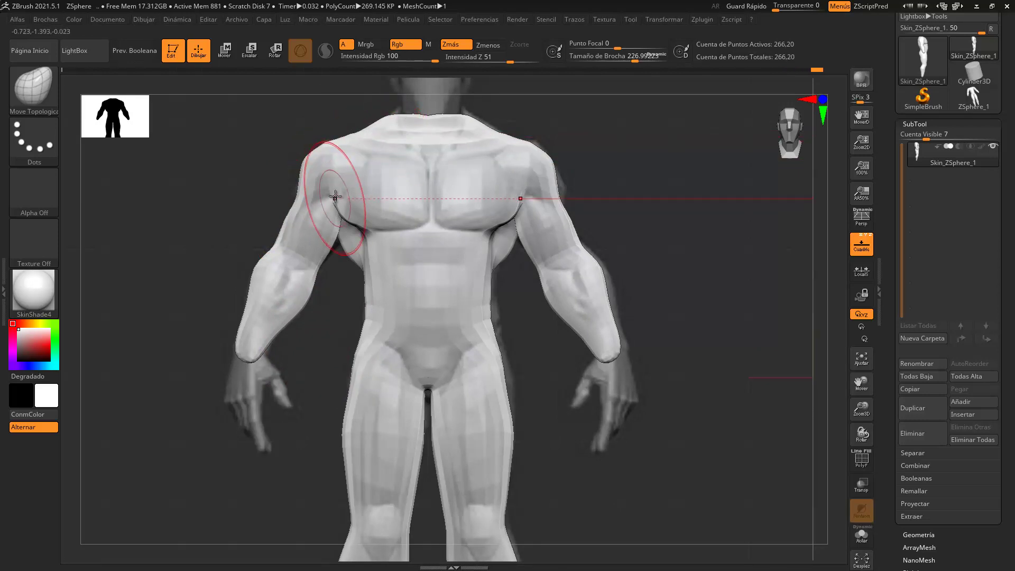
left_click_drag(344, 310, 380, 302)
left_click_drag(632, 489, 628, 392, "alt")
left_click_drag(596, 426, 609, 402, "alt")
mouse_move(465, 362)
left_mouse_down()
mouse_move(566, 355)
mouse_move(634, 380)
mouse_move(532, 373)
mouse_move(566, 344)
mouse_move(569, 327)
mouse_move(598, 319)
mouse_move(596, 349)
left_mouse_up()
left_click(863, 247)
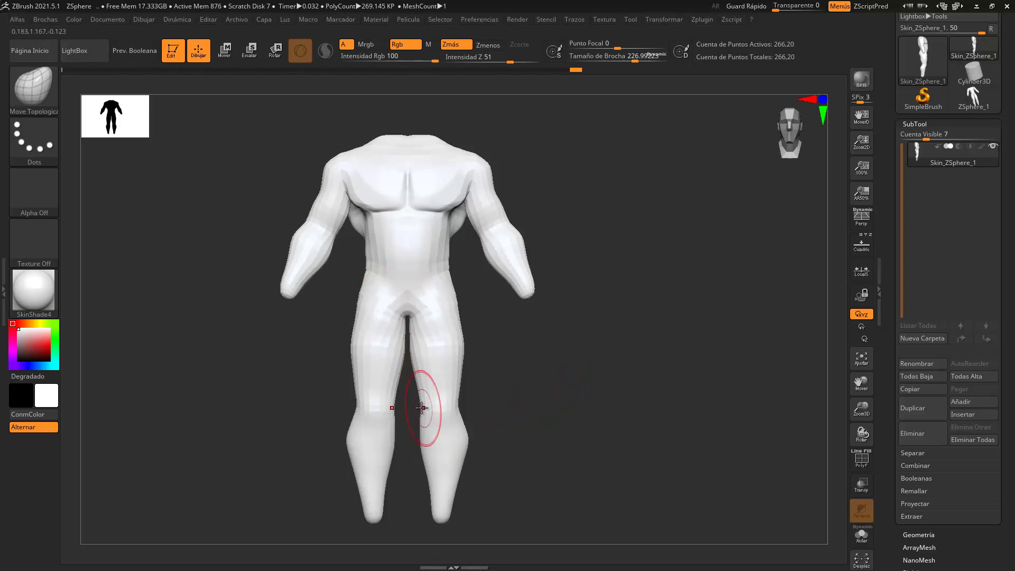
Step: Build up the pubic area with the ClayBuildup brush at a size of about 149 and smooth the added volume
right_click_drag(417, 380, 534, 426, "ctrl")
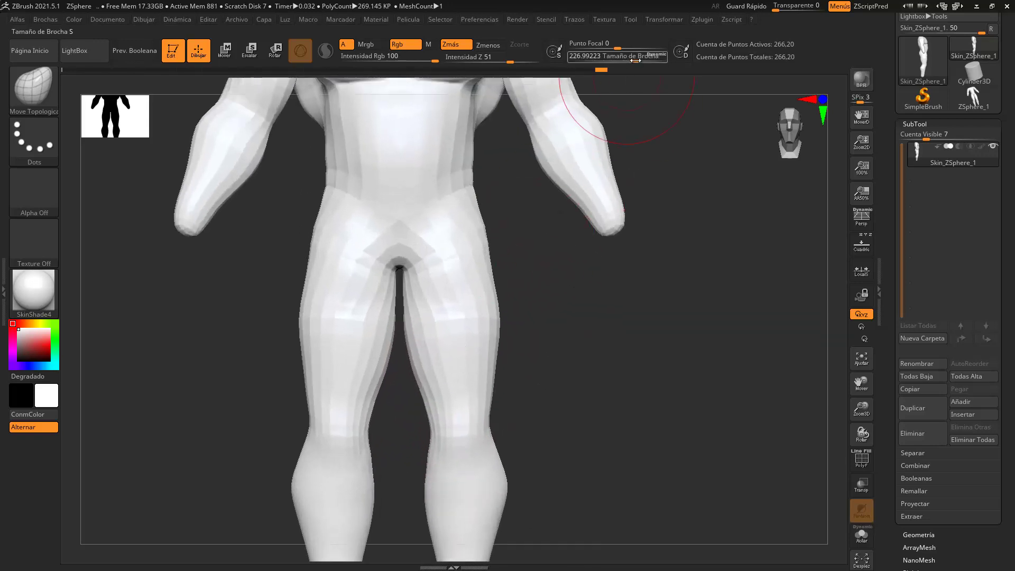
left_click_drag(614, 320, 85, 129)
left_click(34, 87)
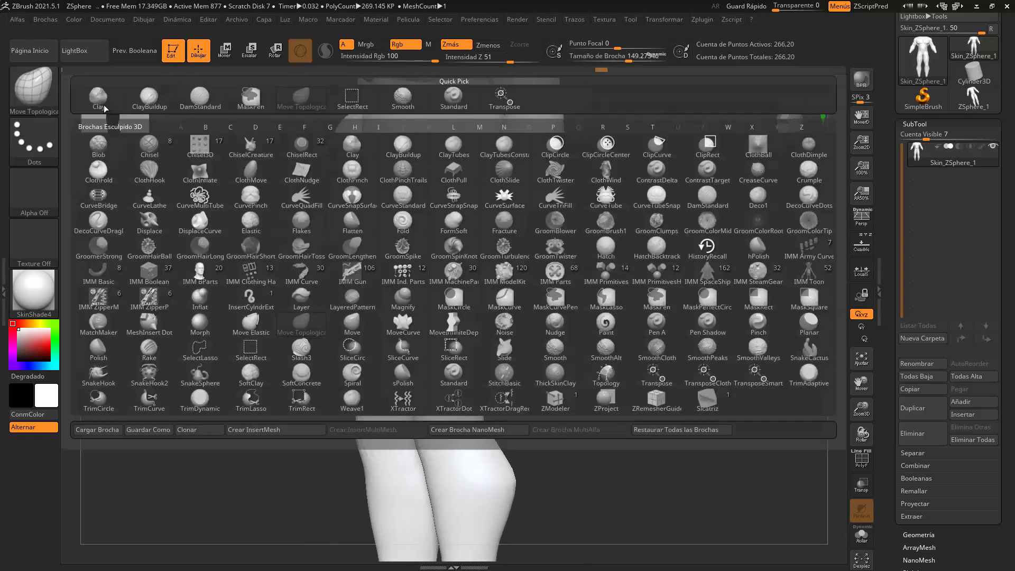
left_click(149, 97)
left_click_drag(608, 340, 397, 199, "shift")
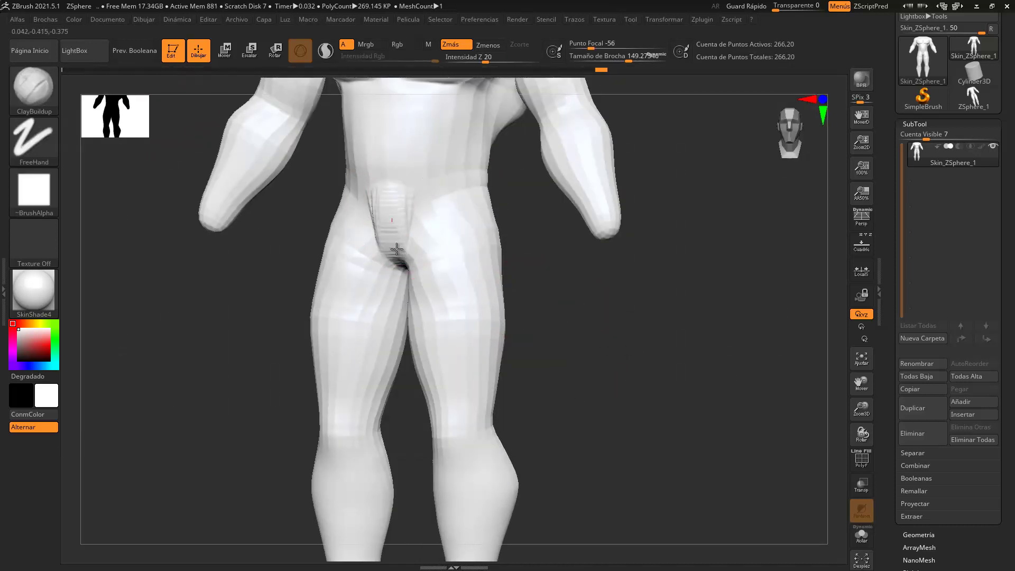
key("shift")
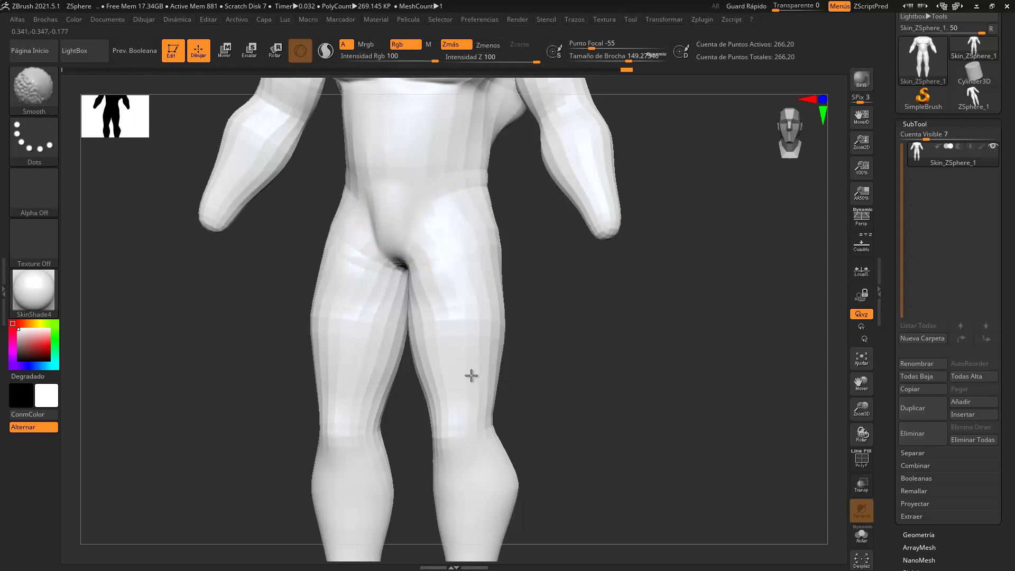
Step: Smooth the faceted surface of the legs, arms and torso on the front and back of the body
mouse_move(565, 401)
left_mouse_down()
mouse_move(604, 403)
mouse_move(617, 354)
left_mouse_up()
left_click_drag(596, 304, 597, 385, "alt")
left_click_drag(423, 321, 431, 392, "shift")
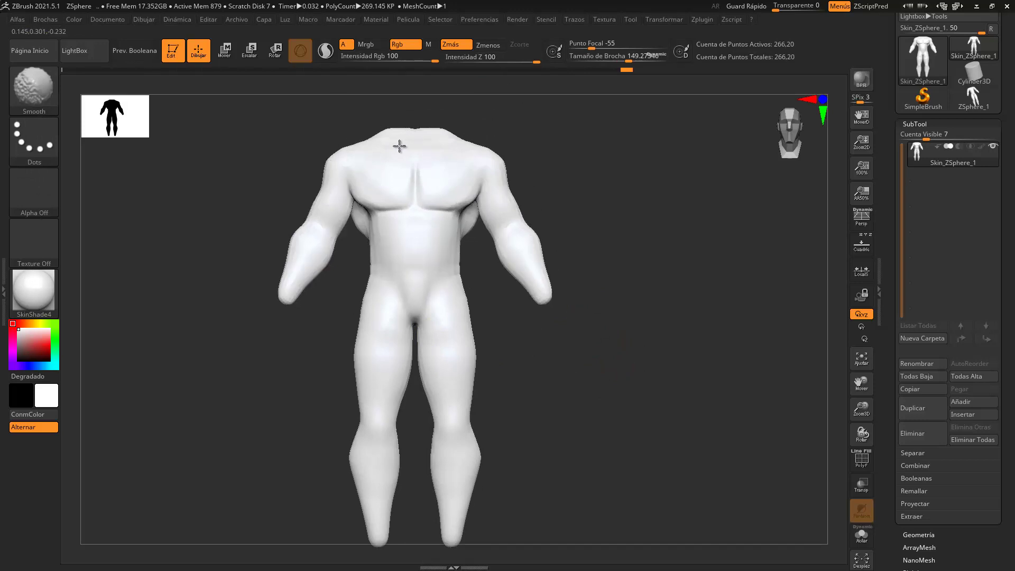
left_click_drag(235, 416, 333, 421)
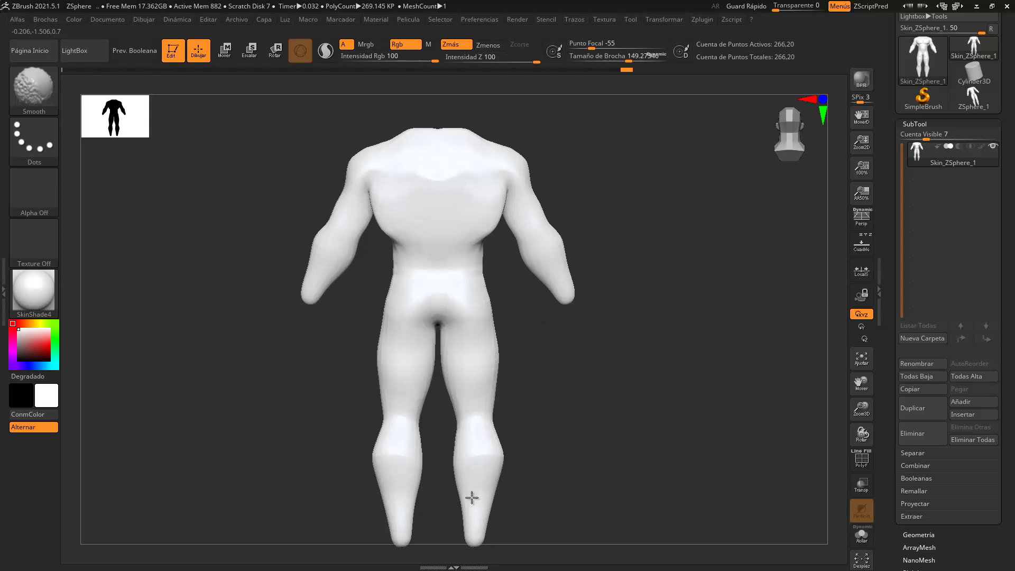
mouse_move(583, 465)
left_mouse_down("alt")
mouse_move(579, 393)
mouse_move(589, 408)
mouse_move(559, 426)
mouse_move(645, 395)
mouse_move(516, 232)
mouse_move(600, 419)
mouse_move(657, 385)
mouse_move(624, 366)
left_mouse_up("alt")
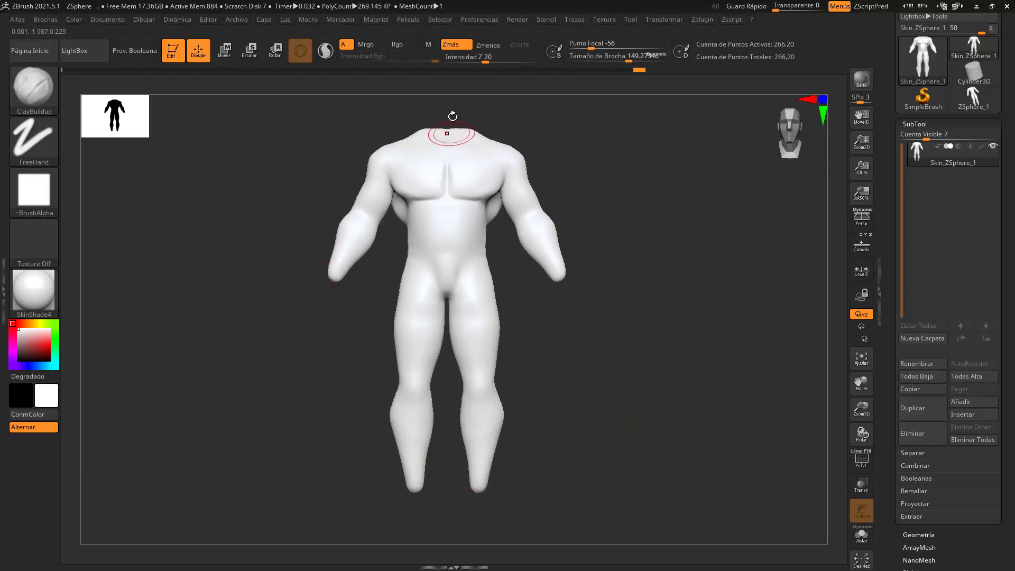
Step: Minimize the sculpting program to reach the desktop
left_click(976, 7)
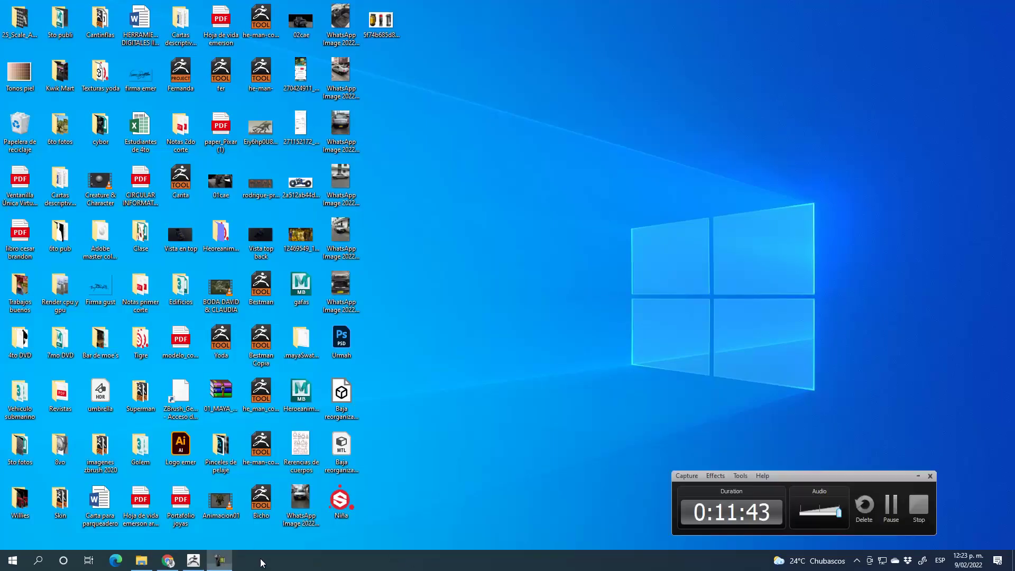